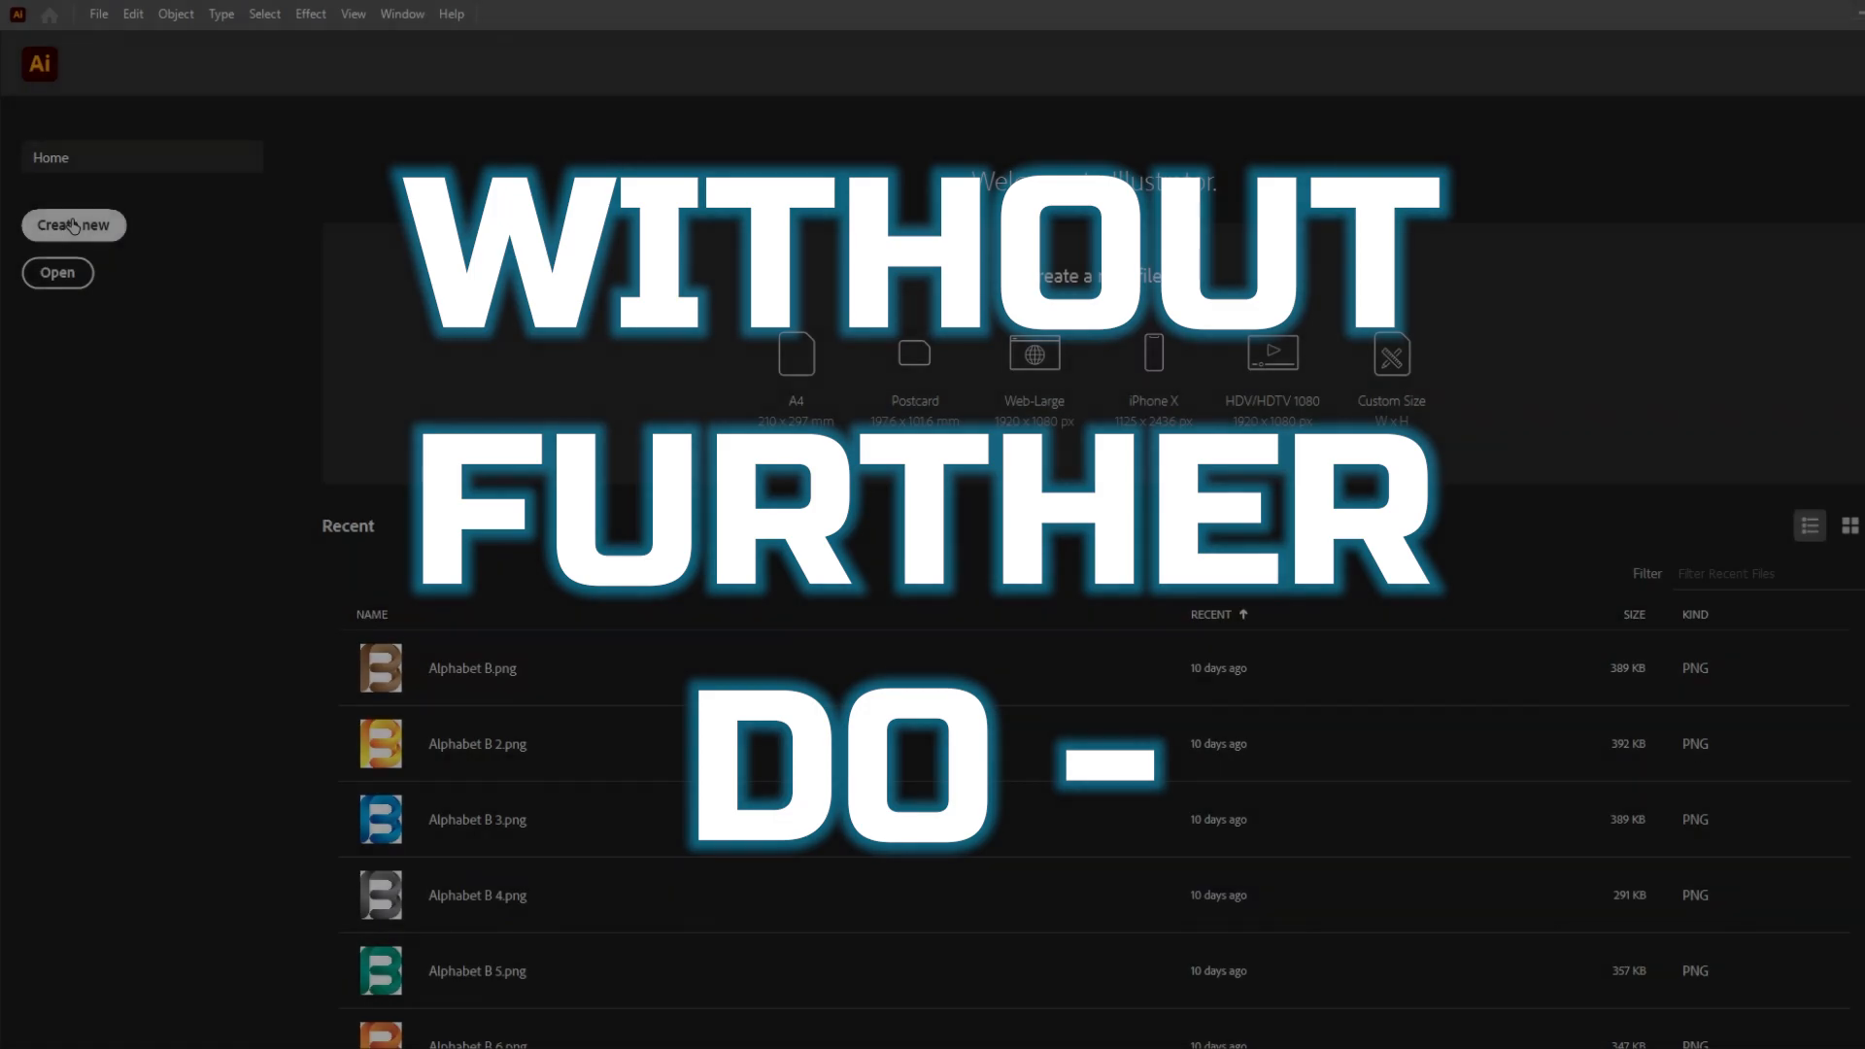
Create a new document of 1000 x 1000 px with CMYK color and 300 ppi raster effects.
{"action": "type", "text": "1000"}
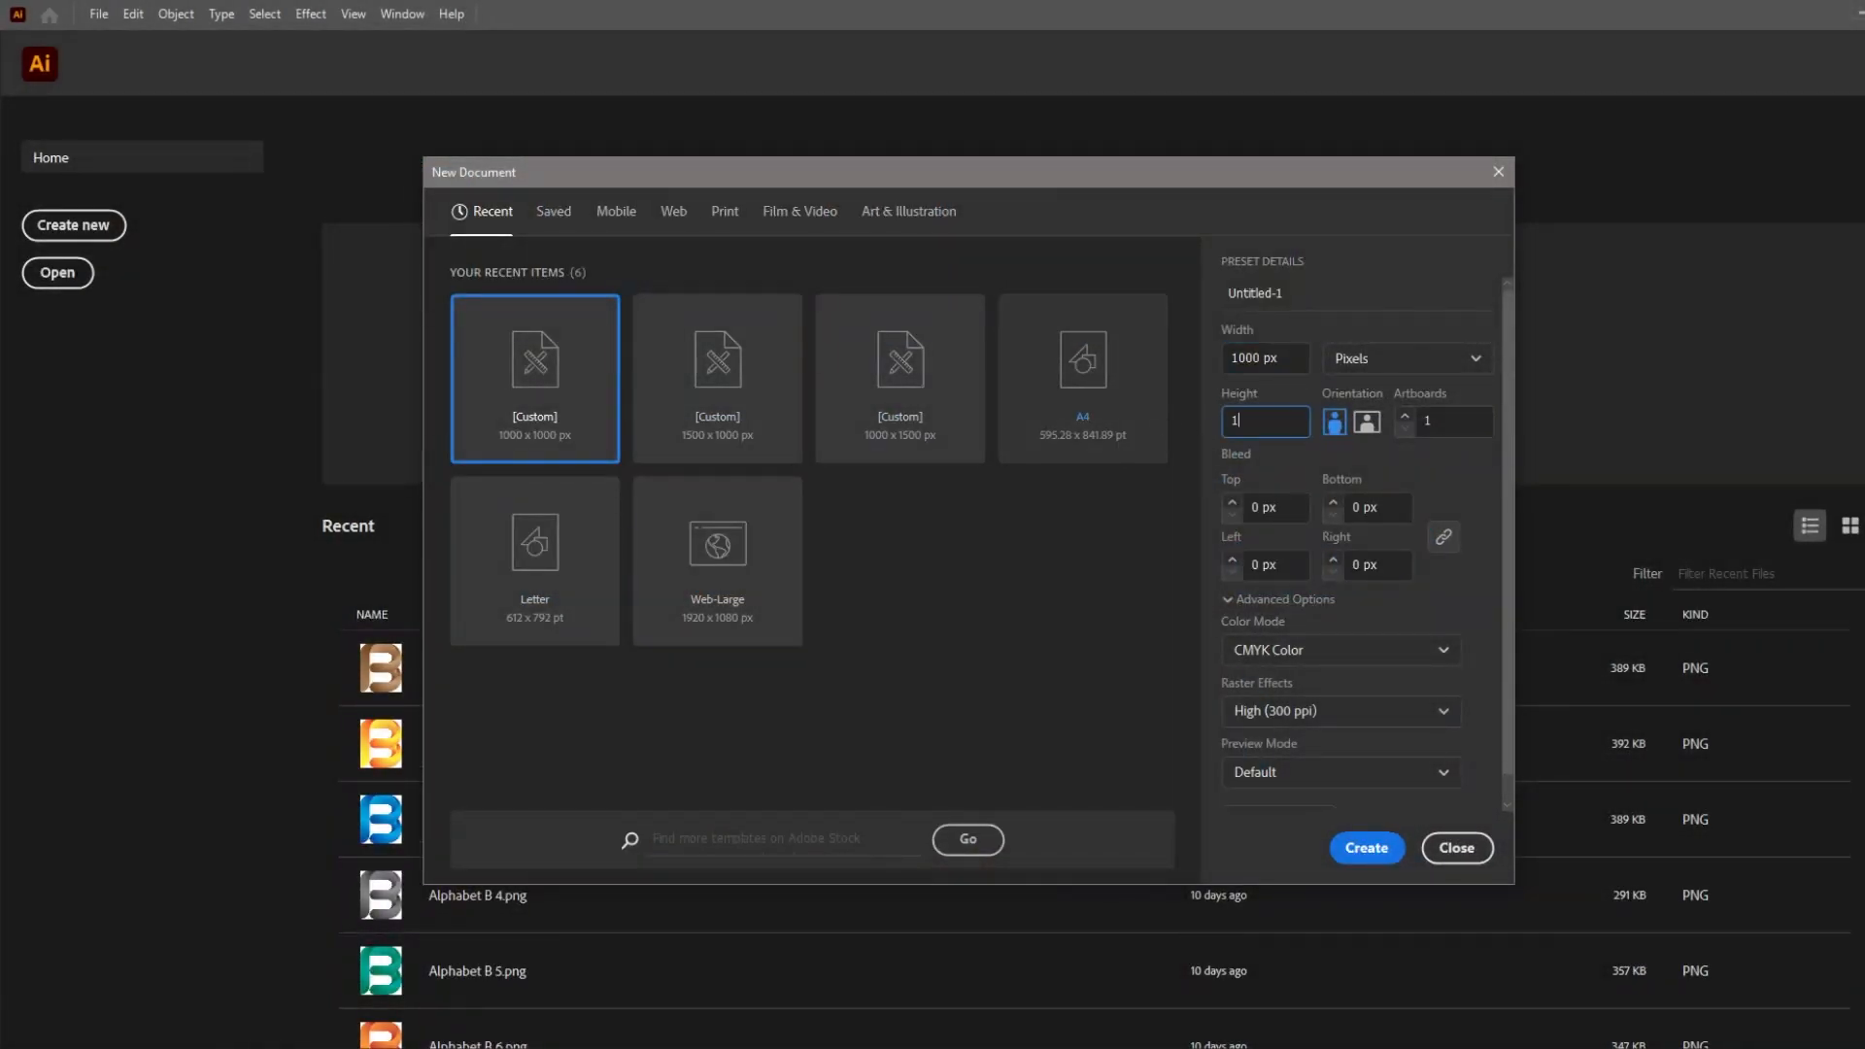
{"action": "left_click", "coordinate": [1451, 364]}
{"action": "left_click", "coordinate": [1399, 400]}
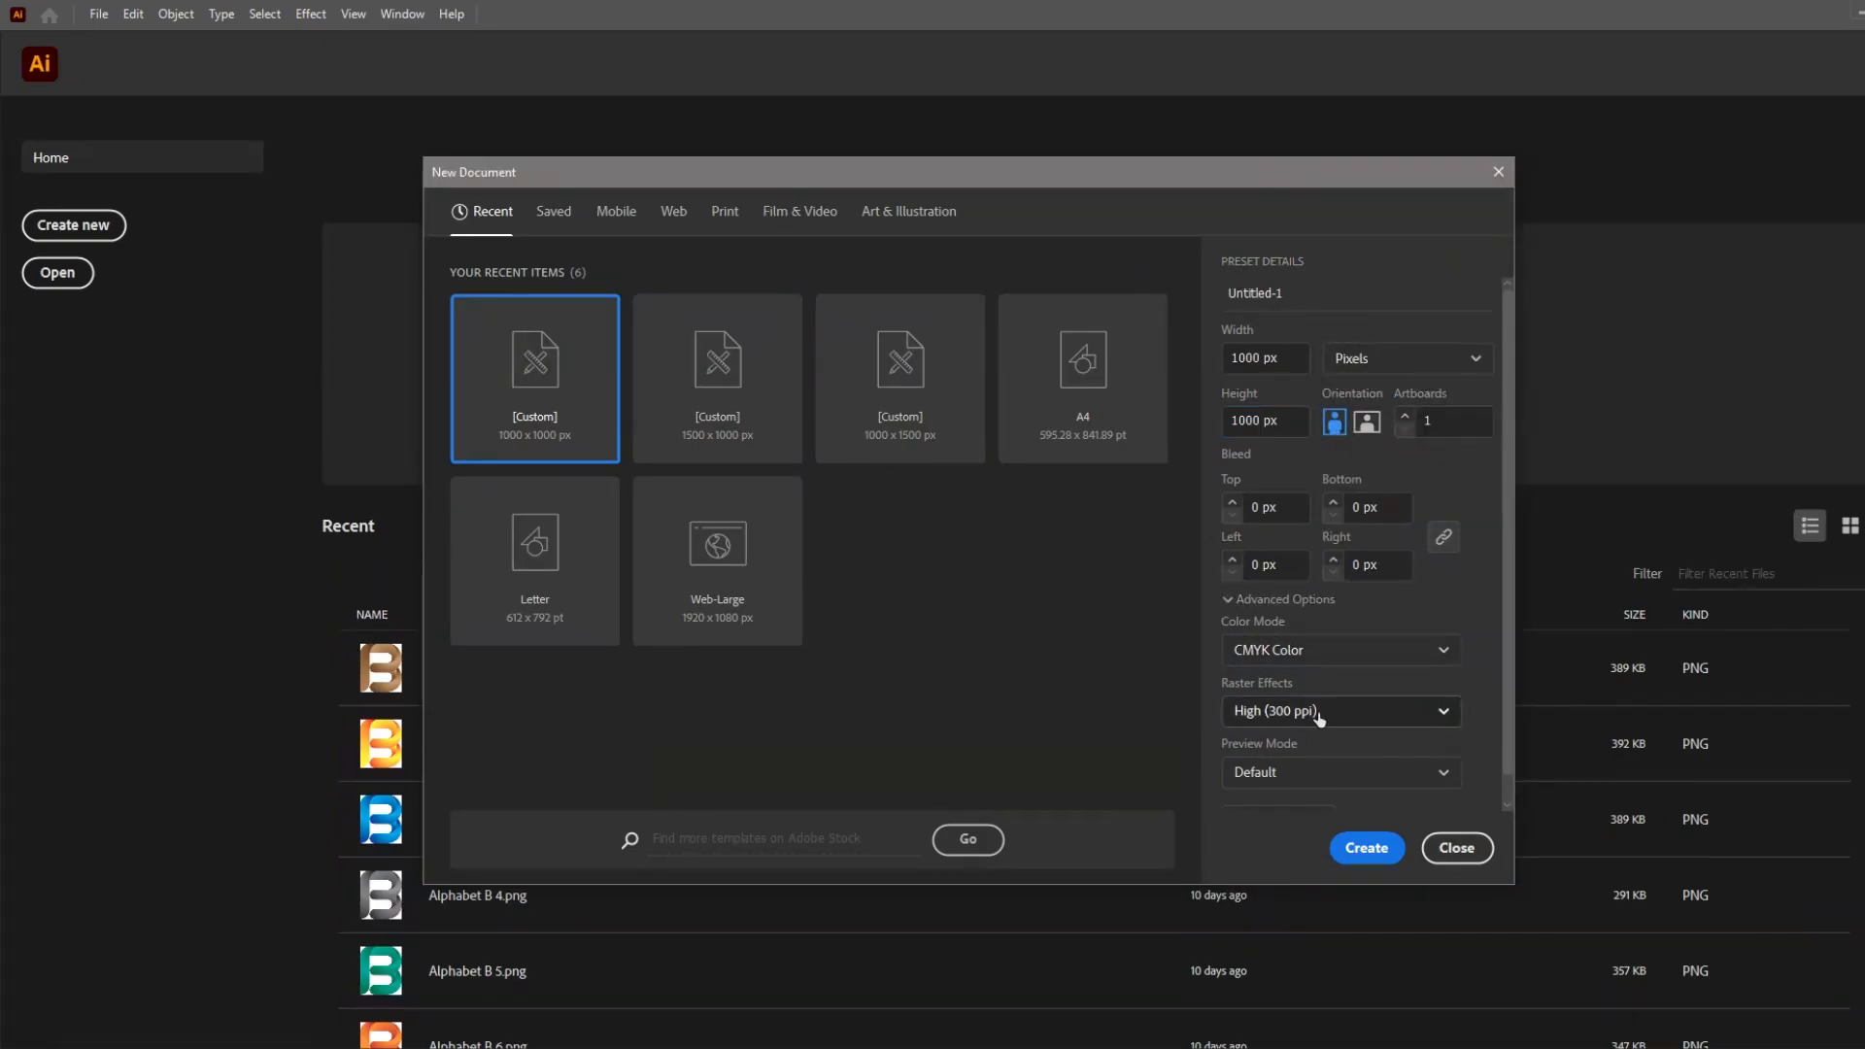
{"action": "left_click", "coordinate": [1367, 847]}
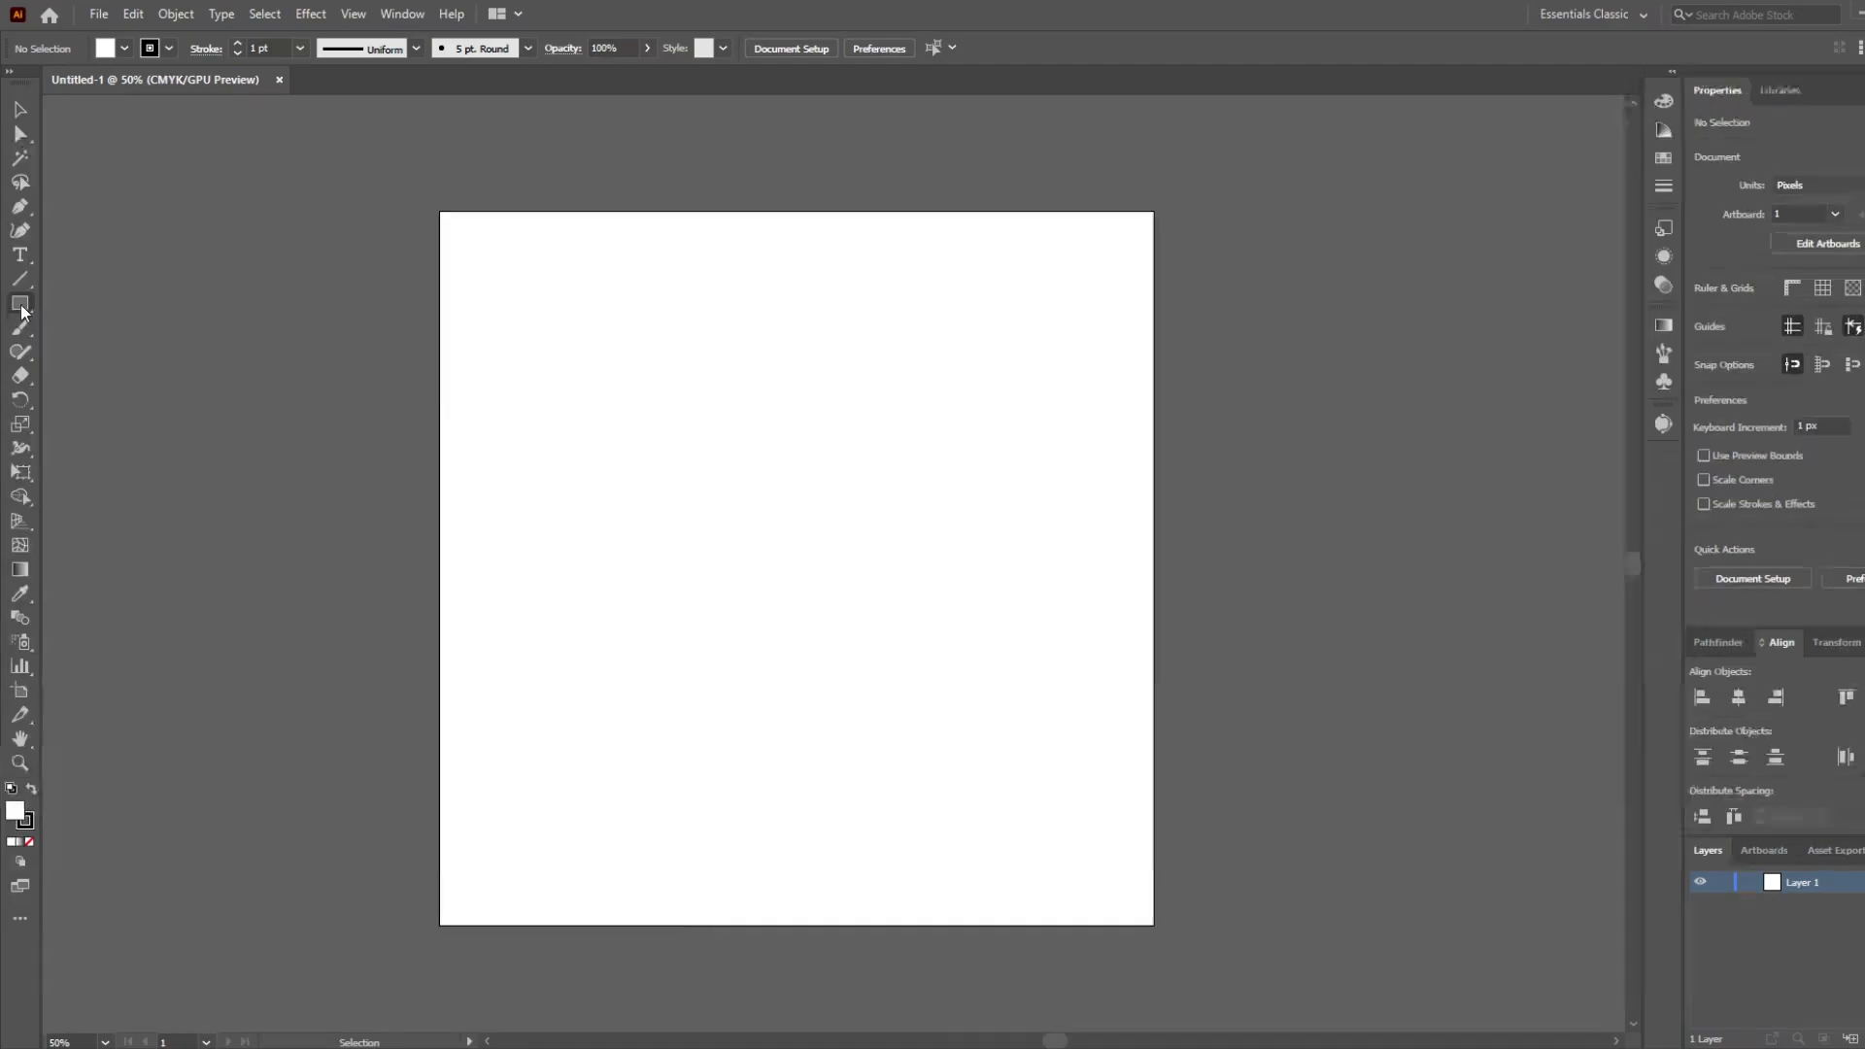
Draw a circle about 487 px across near the middle of the artboard with the Ellipse tool.
{"action": "left_click", "coordinate": [15, 298]}
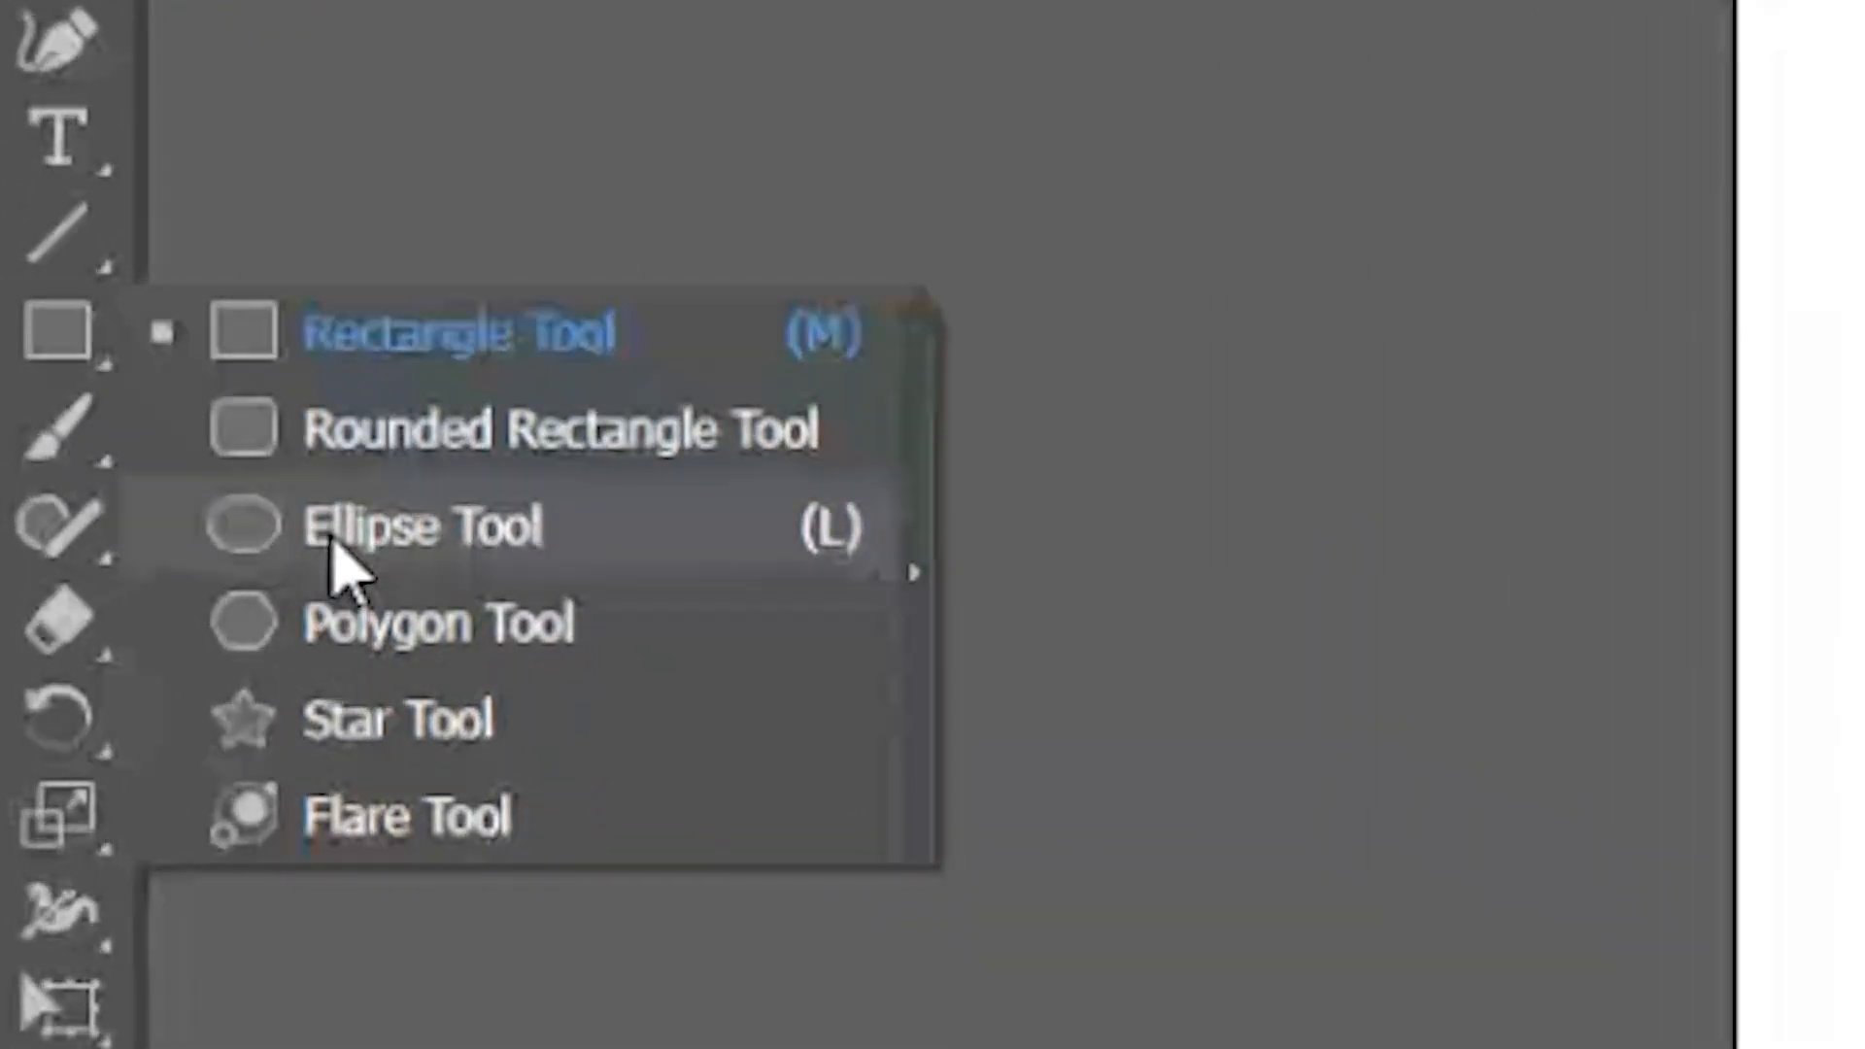
{"action": "left_click", "coordinate": [335, 544]}
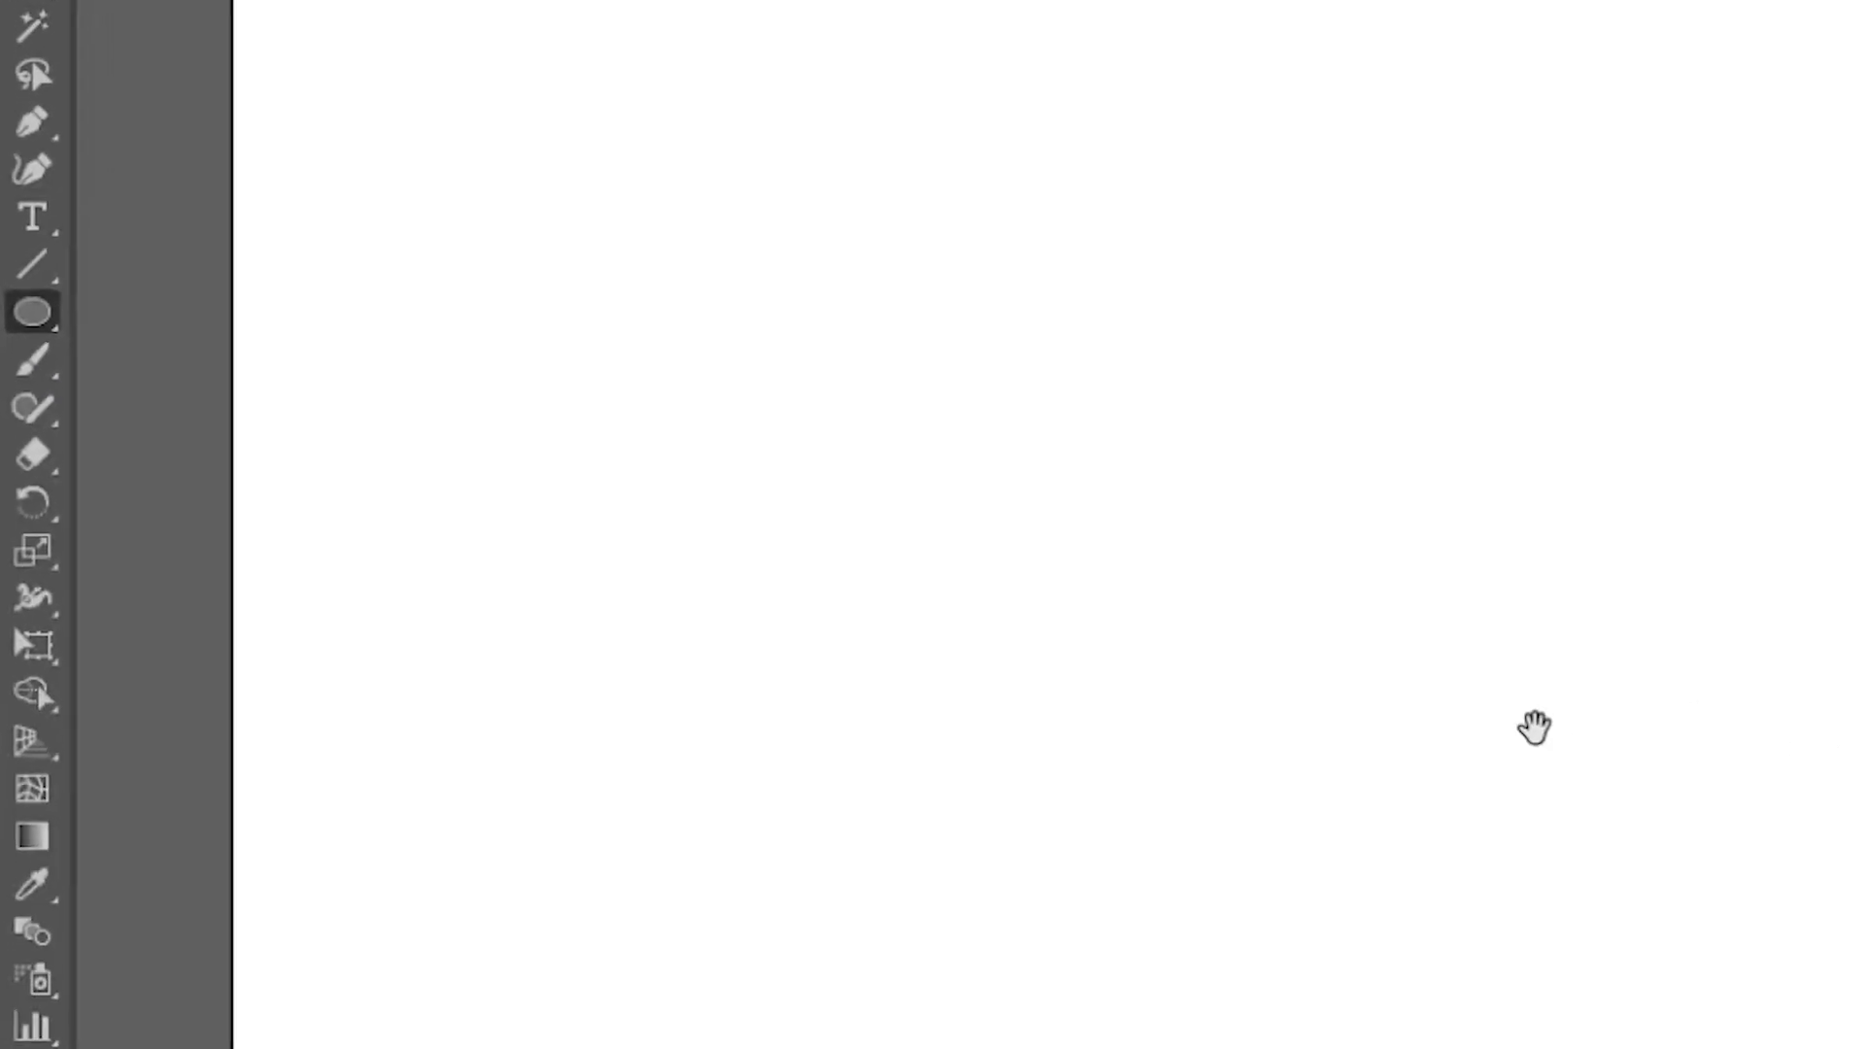
{"action": "left_click_drag", "start_coordinate": [1535, 728], "coordinate": [1517, 617]}
{"action": "left_click_drag", "start_coordinate": [1776, 728], "coordinate": [1838, 721]}
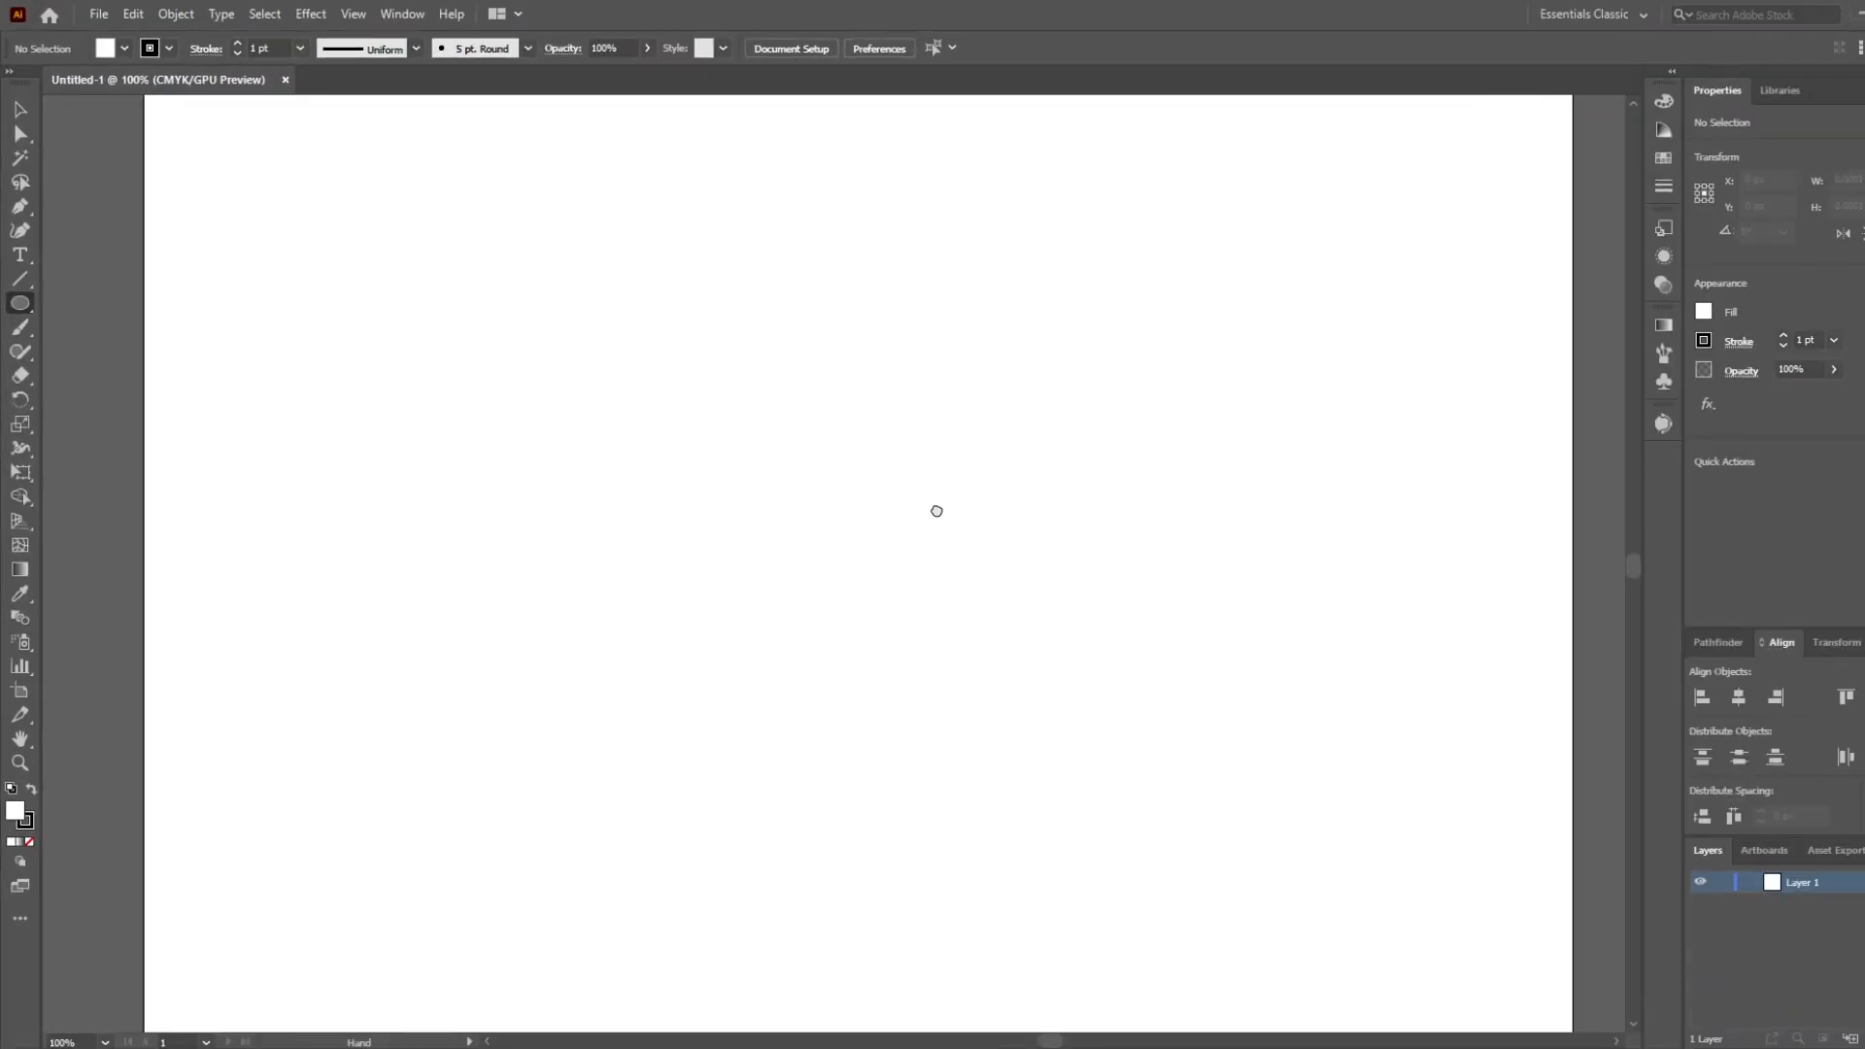
{"action": "mouse_move", "coordinate": [813, 492]}
{"action": "left_mouse_down"}
{"action": "mouse_move", "coordinate": [1143, 736]}
{"action": "mouse_move", "coordinate": [1146, 721]}
{"action": "mouse_move", "coordinate": [989, 724]}
{"action": "left_mouse_up"}
{"action": "left_click_drag", "start_coordinate": [640, 469], "coordinate": [779, 493]}
{"action": "scroll", "coordinate": [673, 476], "scroll_direction": "down", "scroll_amount": 2}
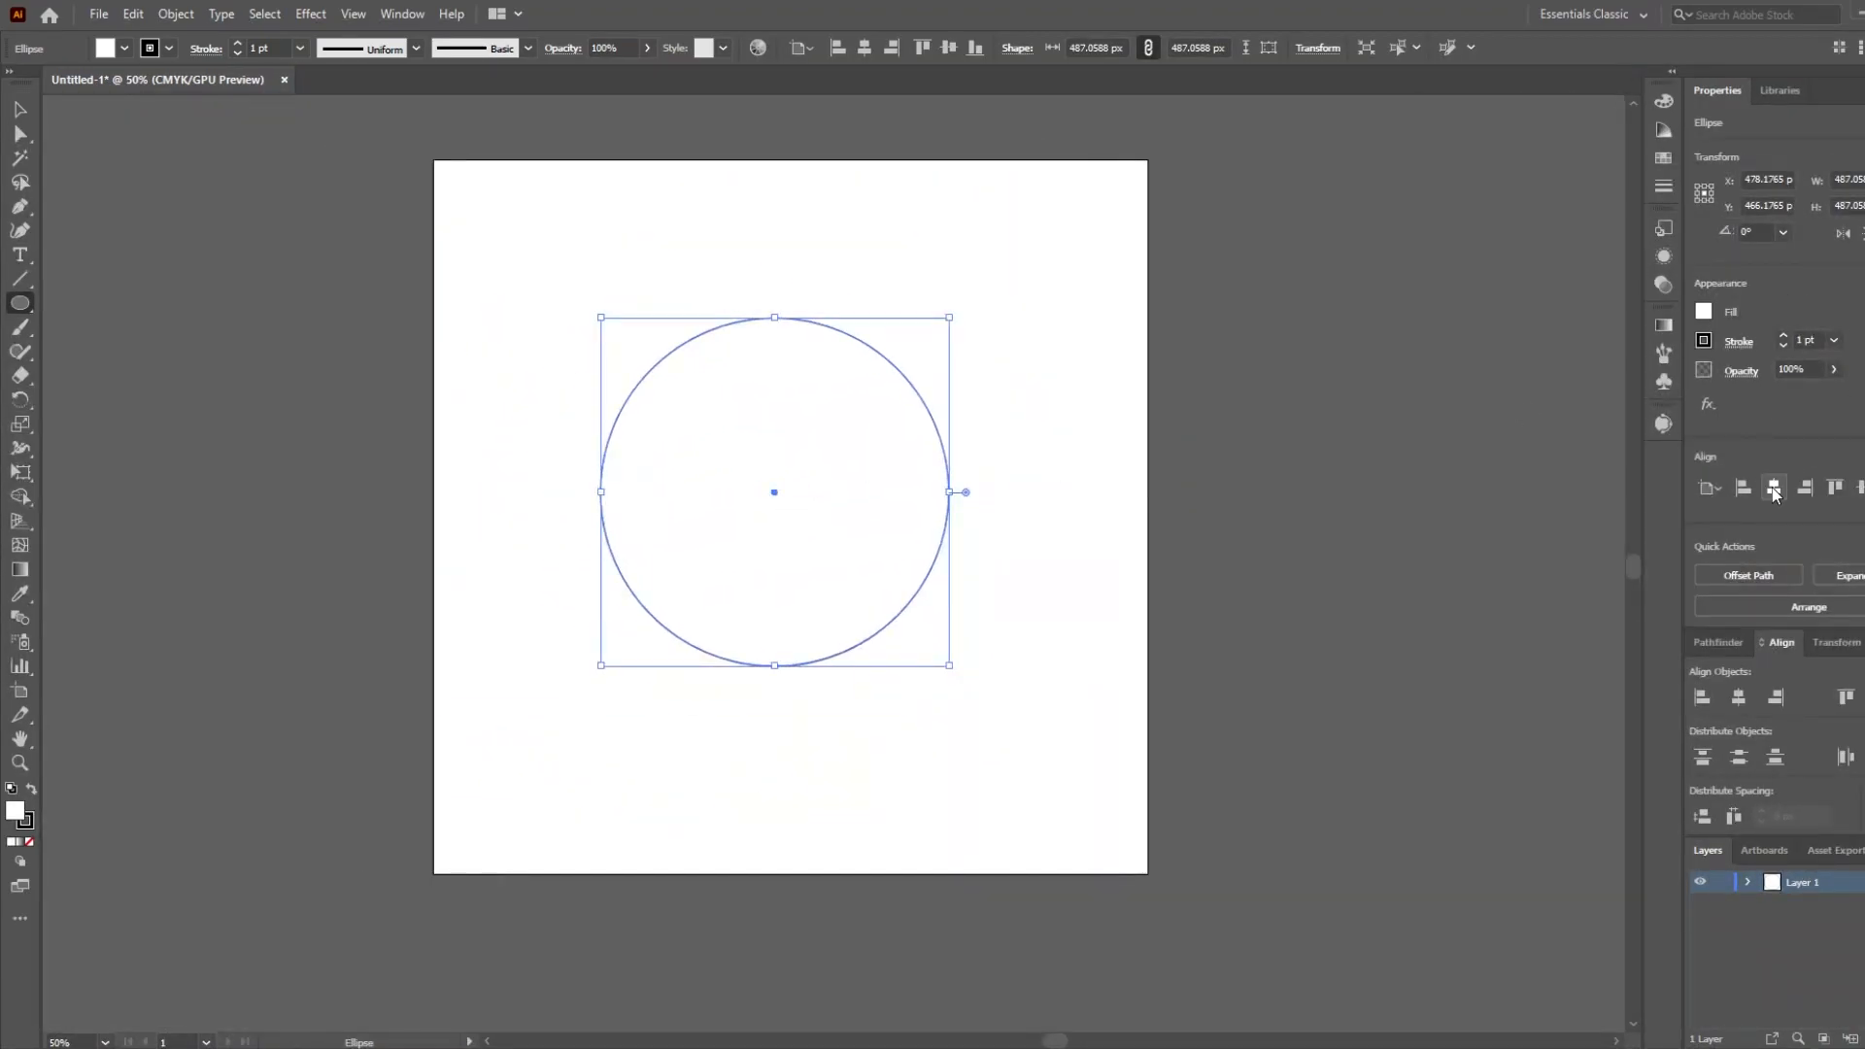
Centre the circle on the artboard at 418 px and add a scaled concentric copy about 184 px wide inside it.
{"action": "key", "text": "ctrl+1"}
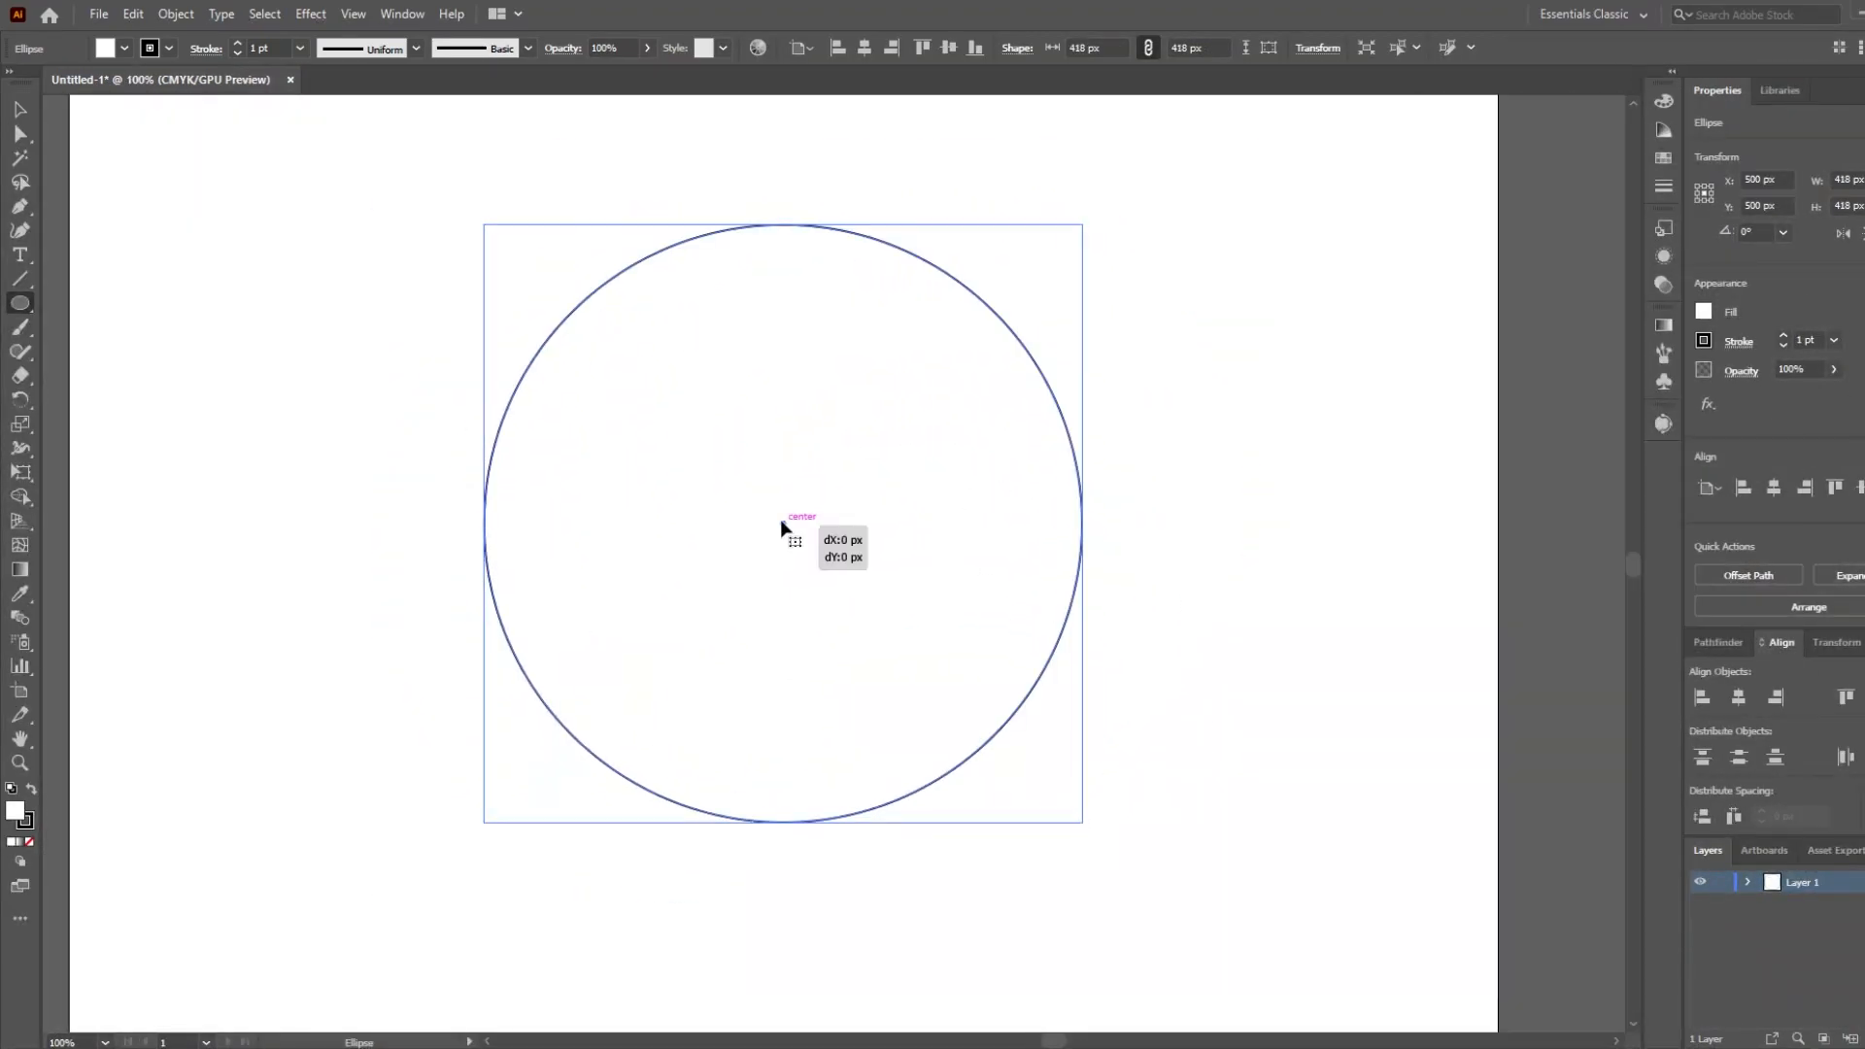
{"action": "mouse_move", "coordinate": [791, 528]}
{"action": "left_mouse_down"}
{"action": "mouse_move", "coordinate": [873, 530]}
{"action": "mouse_move", "coordinate": [783, 526]}
{"action": "left_mouse_up"}
{"action": "left_click_drag", "start_coordinate": [1082, 822], "coordinate": [921, 656]}
{"action": "left_click", "coordinate": [1094, 305]}
{"action": "key", "text": "Escape"}
{"action": "left_click", "coordinate": [19, 109]}
{"action": "left_click", "coordinate": [340, 274]}
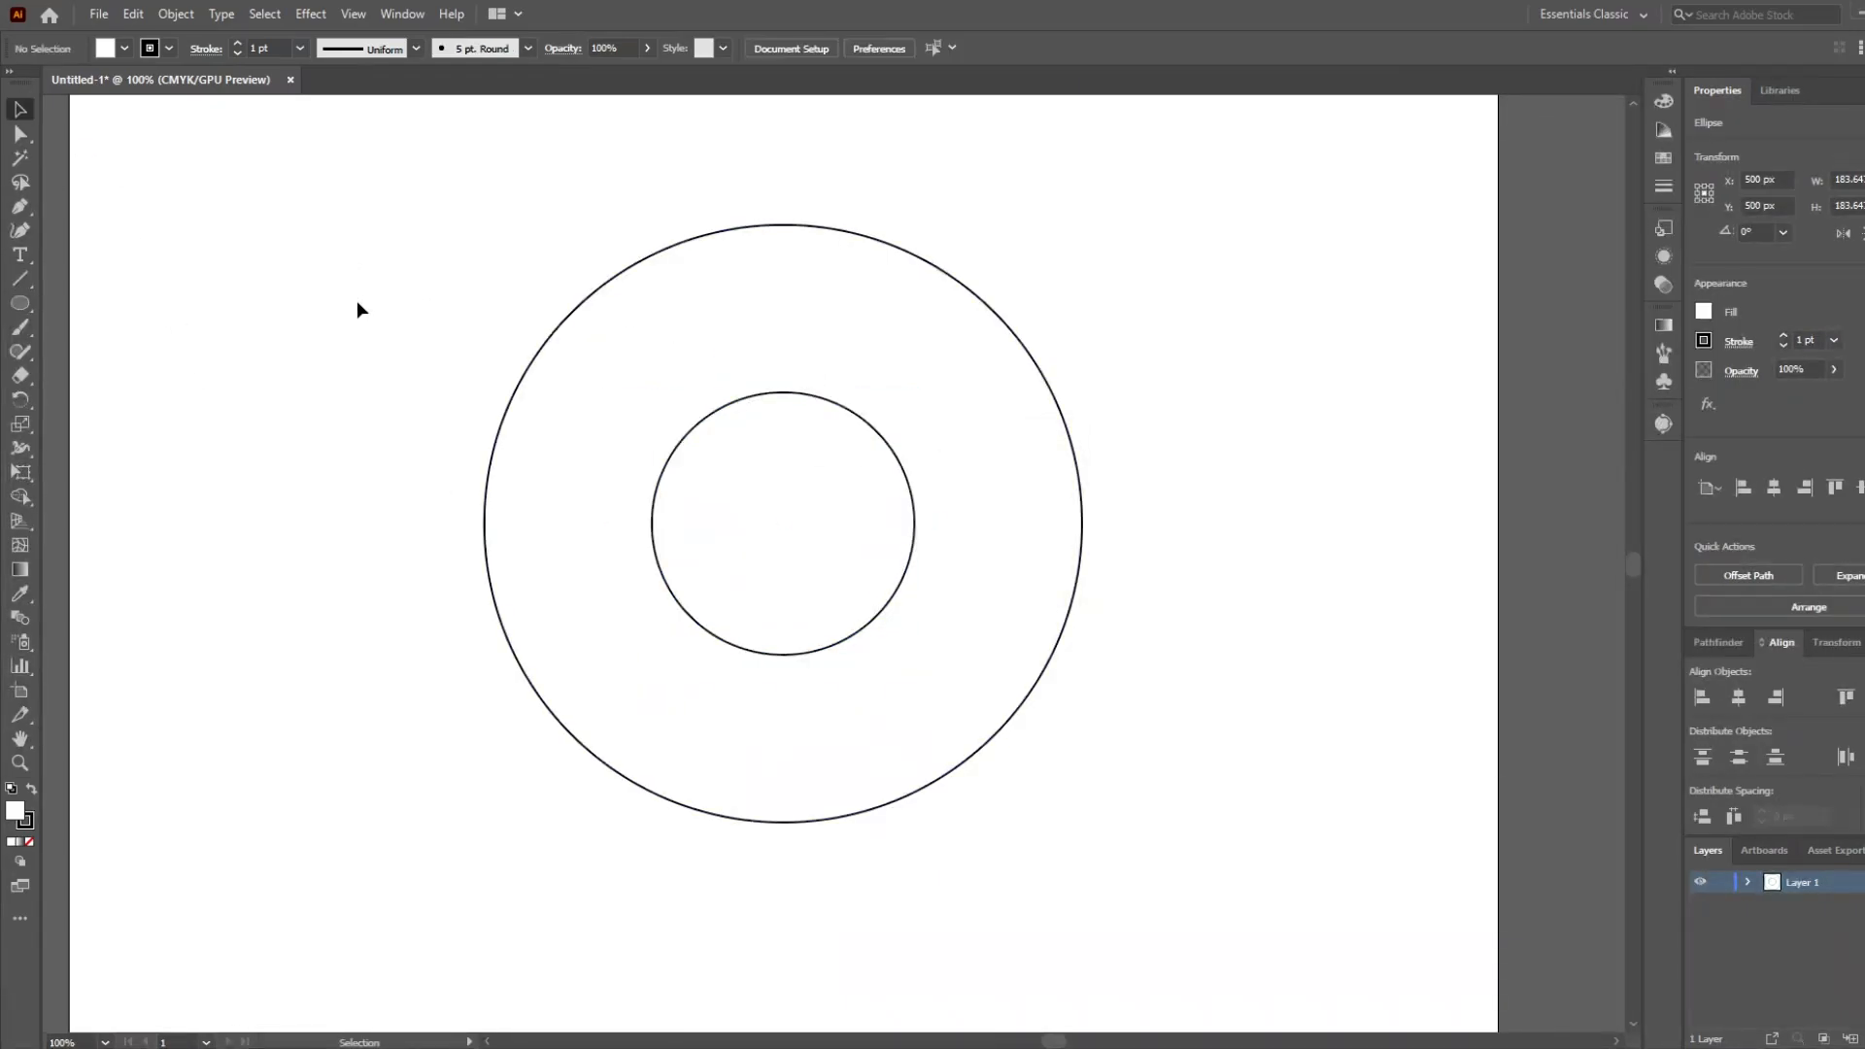
Add a third circle about 312 px wide, horizontally centred and shifted upward so its bottom touches the inner circle's bottom.
{"action": "scroll", "coordinate": [785, 539], "scroll_direction": "down", "scroll_amount": 2}
{"action": "scroll", "coordinate": [790, 550], "scroll_direction": "up", "scroll_amount": 1}
{"action": "left_click_drag", "start_coordinate": [1142, 833], "coordinate": [1143, 833]}
{"action": "left_click", "coordinate": [1163, 615]}
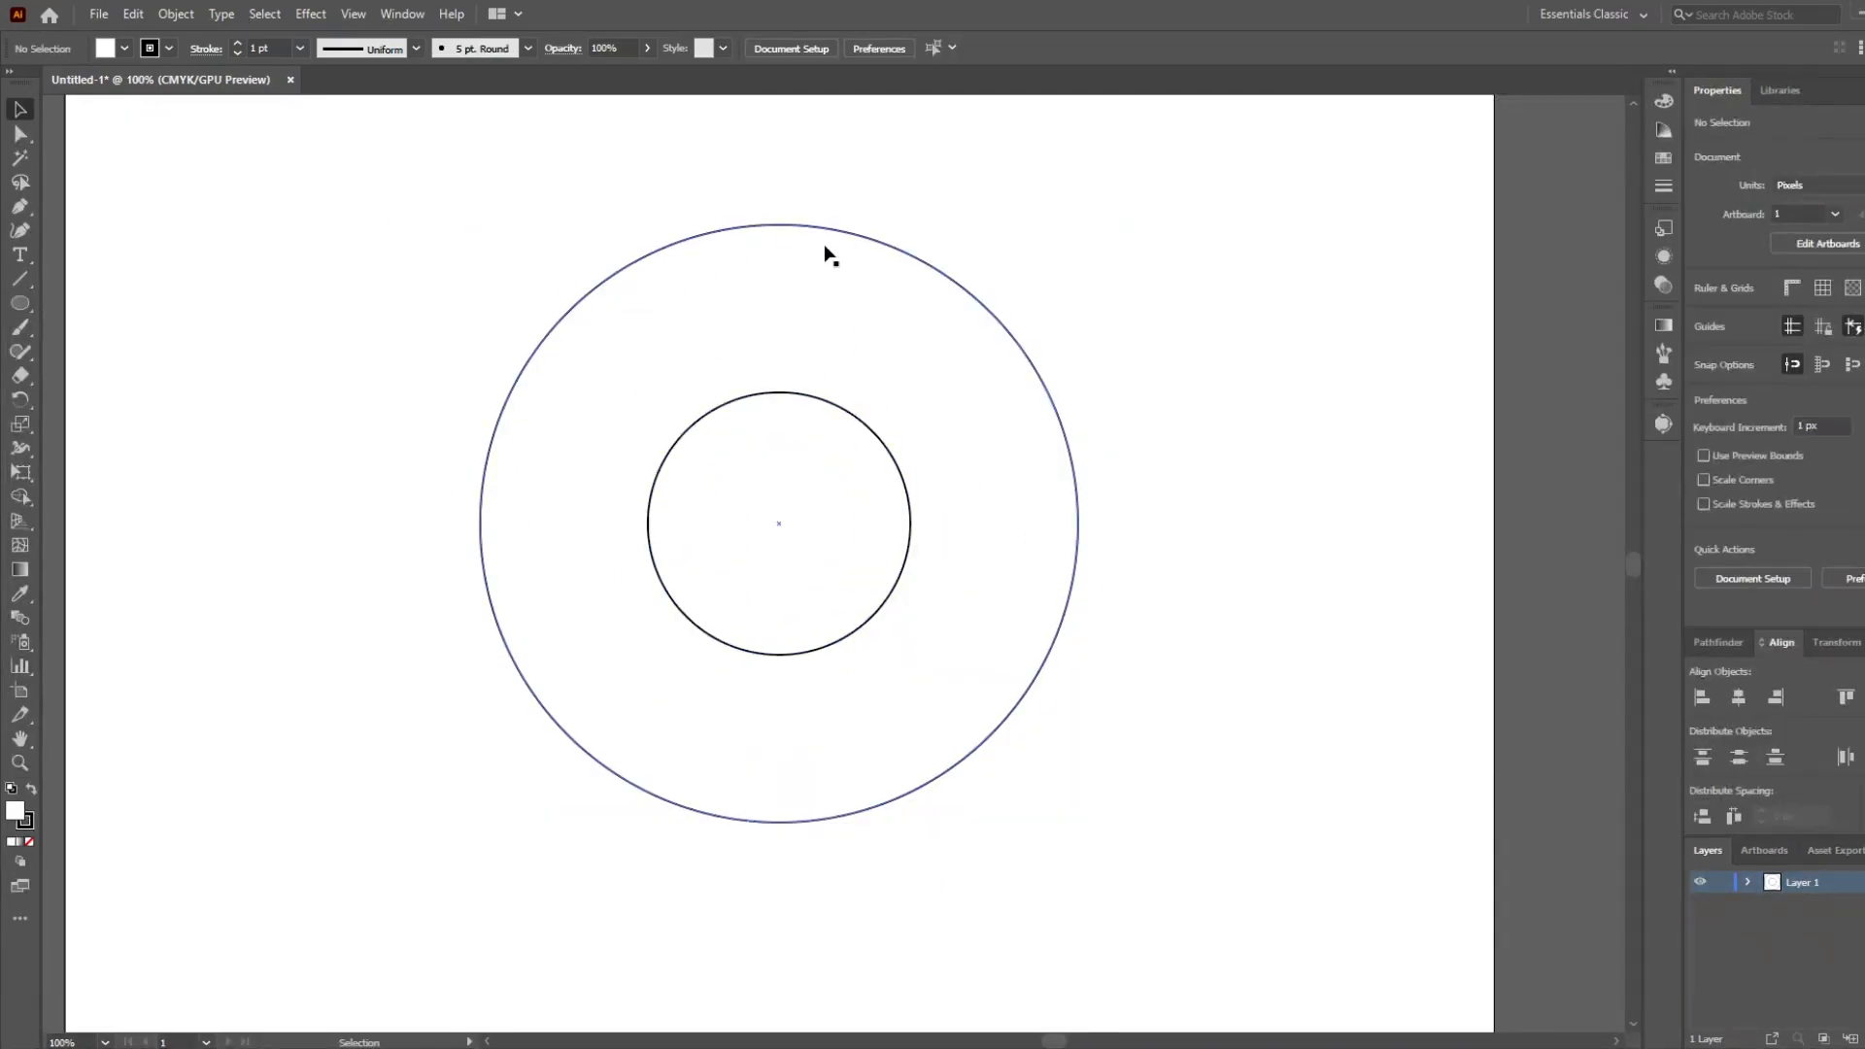
{"action": "left_click_drag", "start_coordinate": [785, 531], "coordinate": [993, 530]}
{"action": "left_click_drag", "start_coordinate": [1118, 654], "coordinate": [1292, 745]}
{"action": "left_click_drag", "start_coordinate": [986, 525], "coordinate": [1078, 536]}
{"action": "key", "text": "ctrl+y"}
{"action": "left_click_drag", "start_coordinate": [1079, 537], "coordinate": [1031, 540]}
{"action": "key", "text": "space"}
{"action": "mouse_move", "coordinate": [1202, 765]}
{"action": "left_mouse_down"}
{"action": "mouse_move", "coordinate": [1303, 828]}
{"action": "mouse_move", "coordinate": [1191, 712]}
{"action": "mouse_move", "coordinate": [1162, 716]}
{"action": "mouse_move", "coordinate": [1210, 773]}
{"action": "left_mouse_up"}
{"action": "left_click", "coordinate": [968, 223]}
{"action": "key", "text": "ctrl+y"}
In outline view, copy the 312 px circle straight down so its top touches the top of the inner circle.
{"action": "left_click_drag", "start_coordinate": [984, 547], "coordinate": [686, 643]}
{"action": "key", "text": "ctrl+z"}
{"action": "left_click_drag", "start_coordinate": [684, 456], "coordinate": [686, 642]}
{"action": "key", "text": "ctrl+y"}
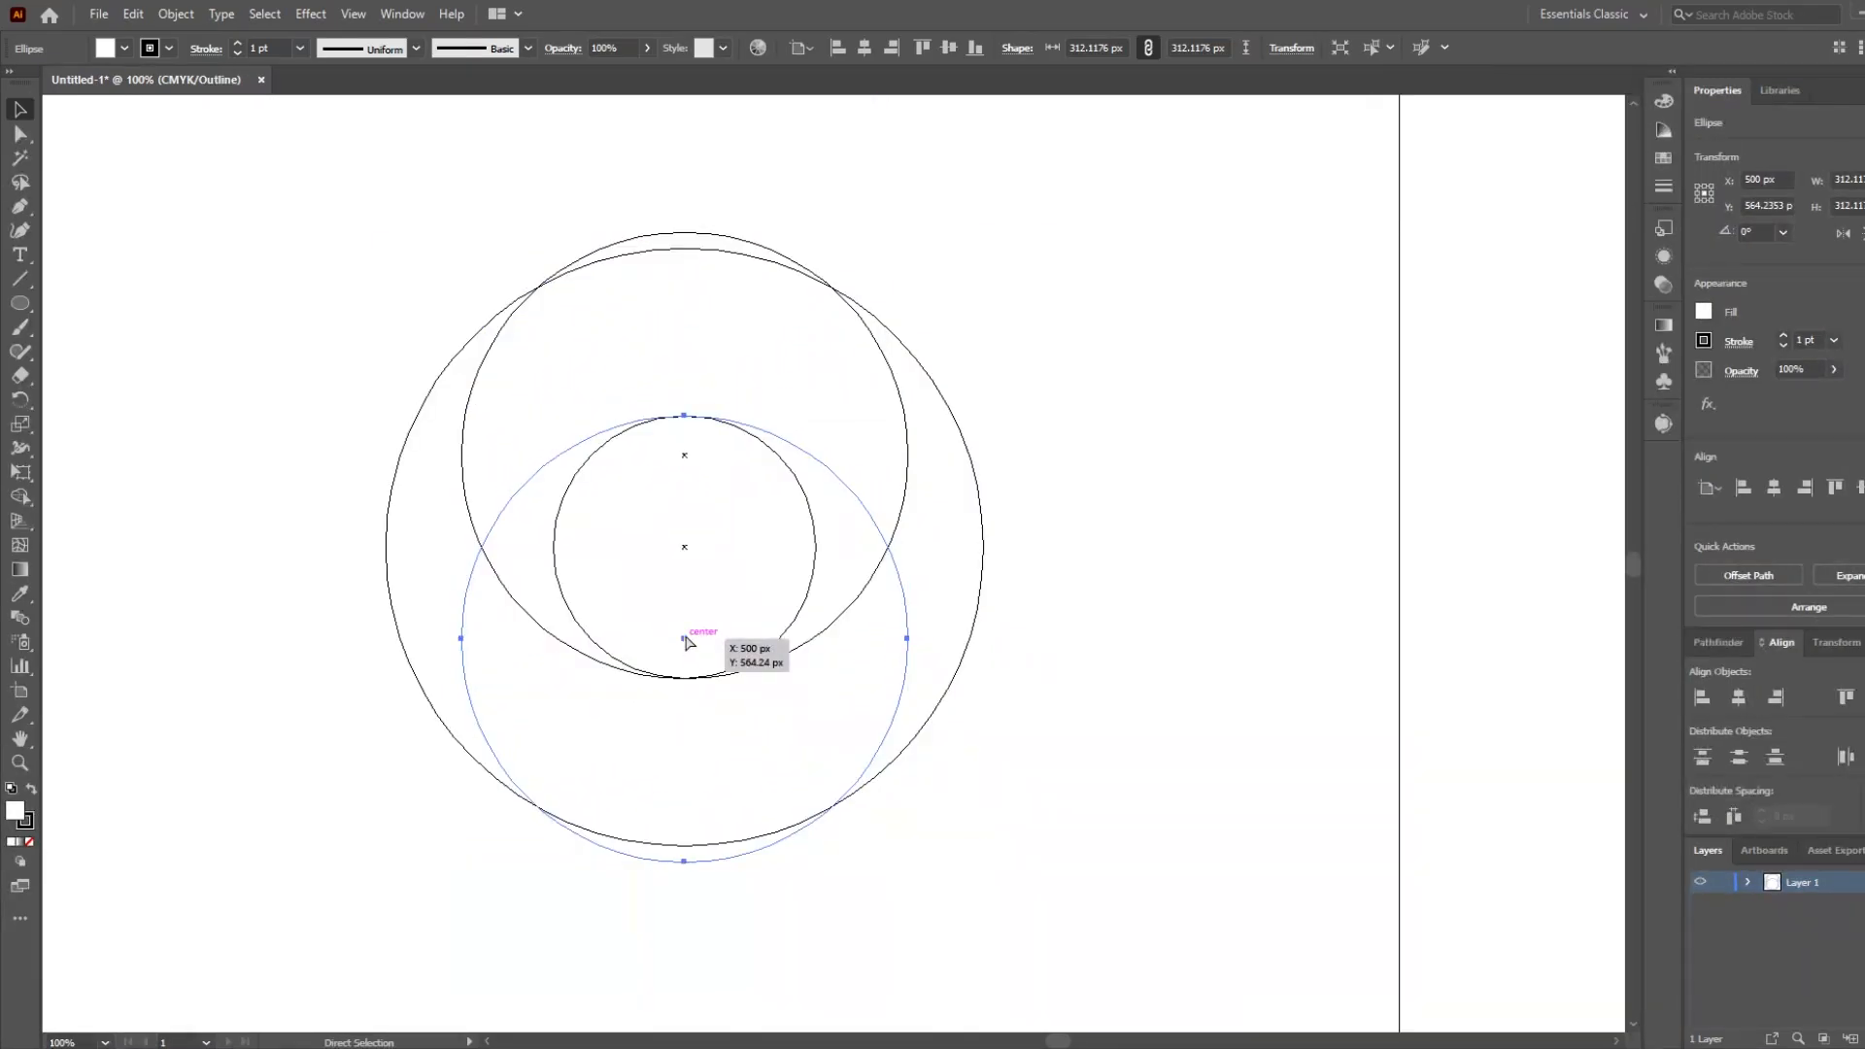
Reposition the upper 312 px circle so its lower edge touches the bottom of the inner circle.
{"action": "scroll", "coordinate": [678, 443], "scroll_direction": "up", "scroll_amount": 2}
{"action": "scroll", "coordinate": [672, 445], "scroll_direction": "up", "scroll_amount": 3}
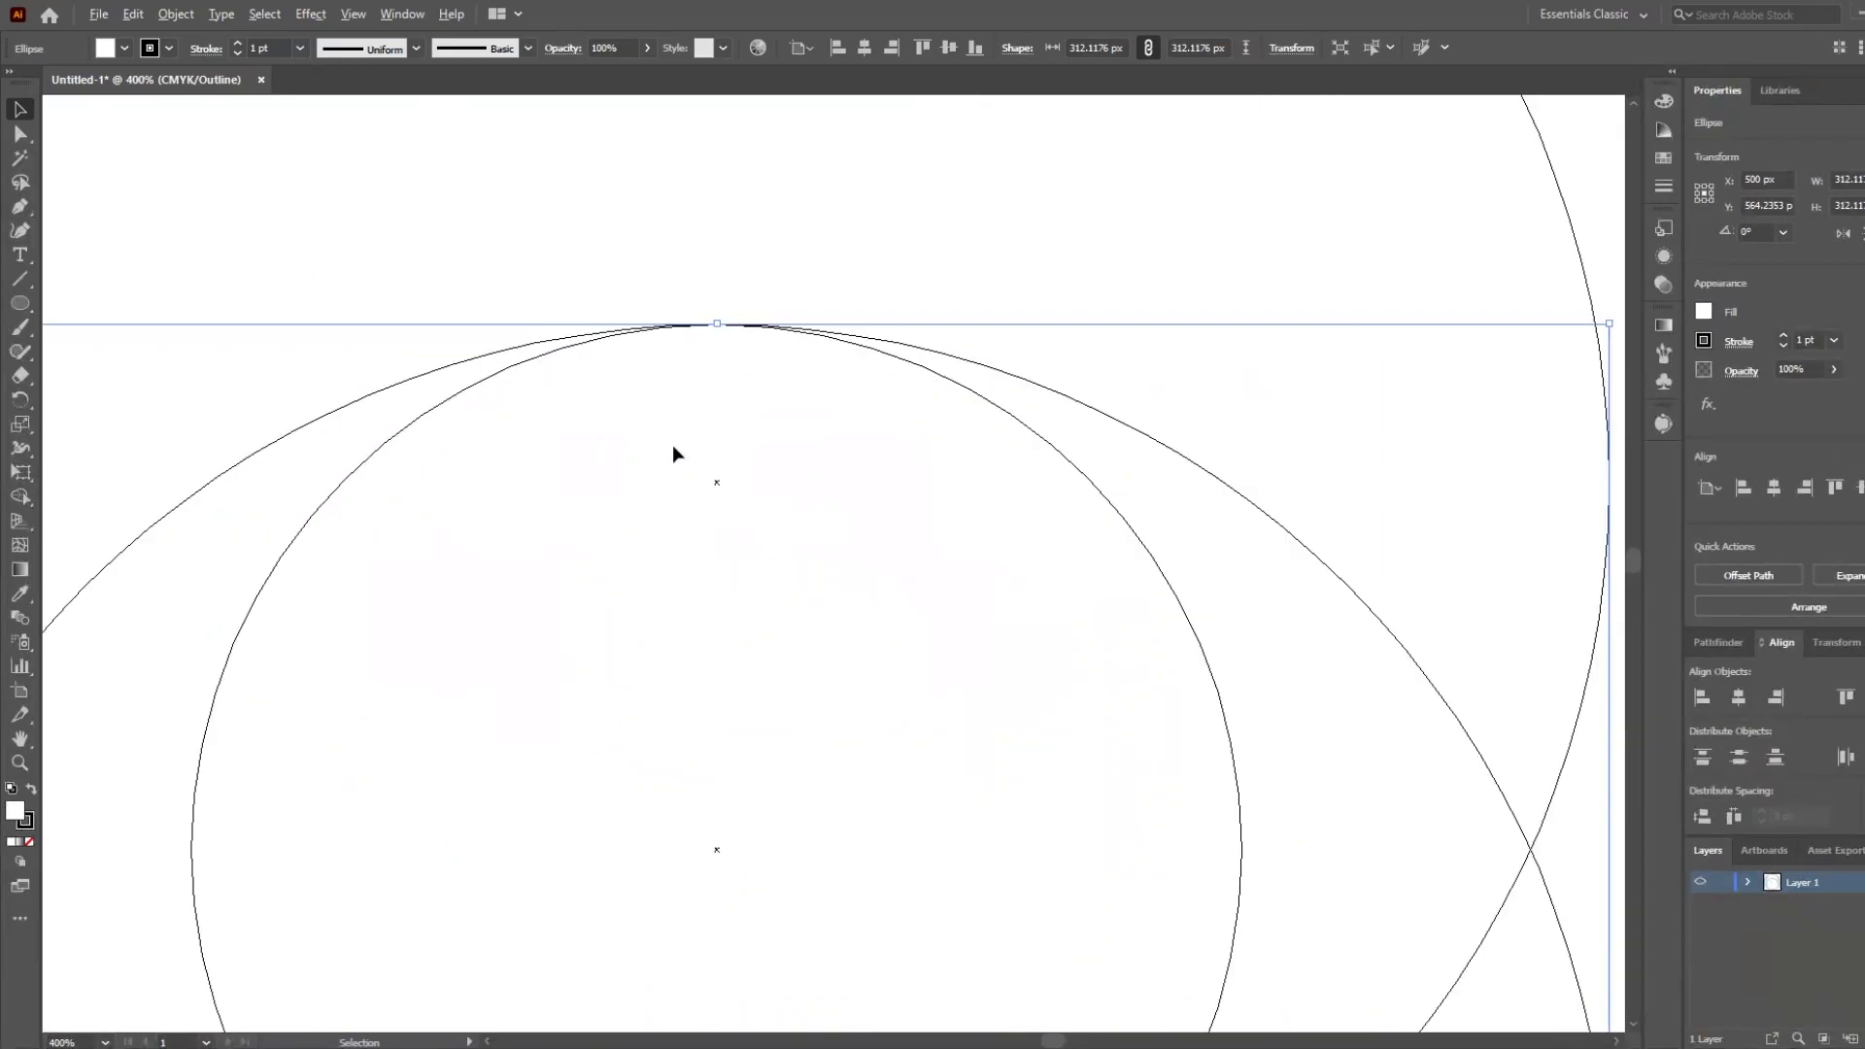
{"action": "scroll", "coordinate": [672, 445], "scroll_direction": "down", "scroll_amount": 2}
{"action": "scroll", "coordinate": [745, 779], "scroll_direction": "down", "scroll_amount": 4}
{"action": "left_click_drag", "start_coordinate": [690, 651], "coordinate": [691, 653]}
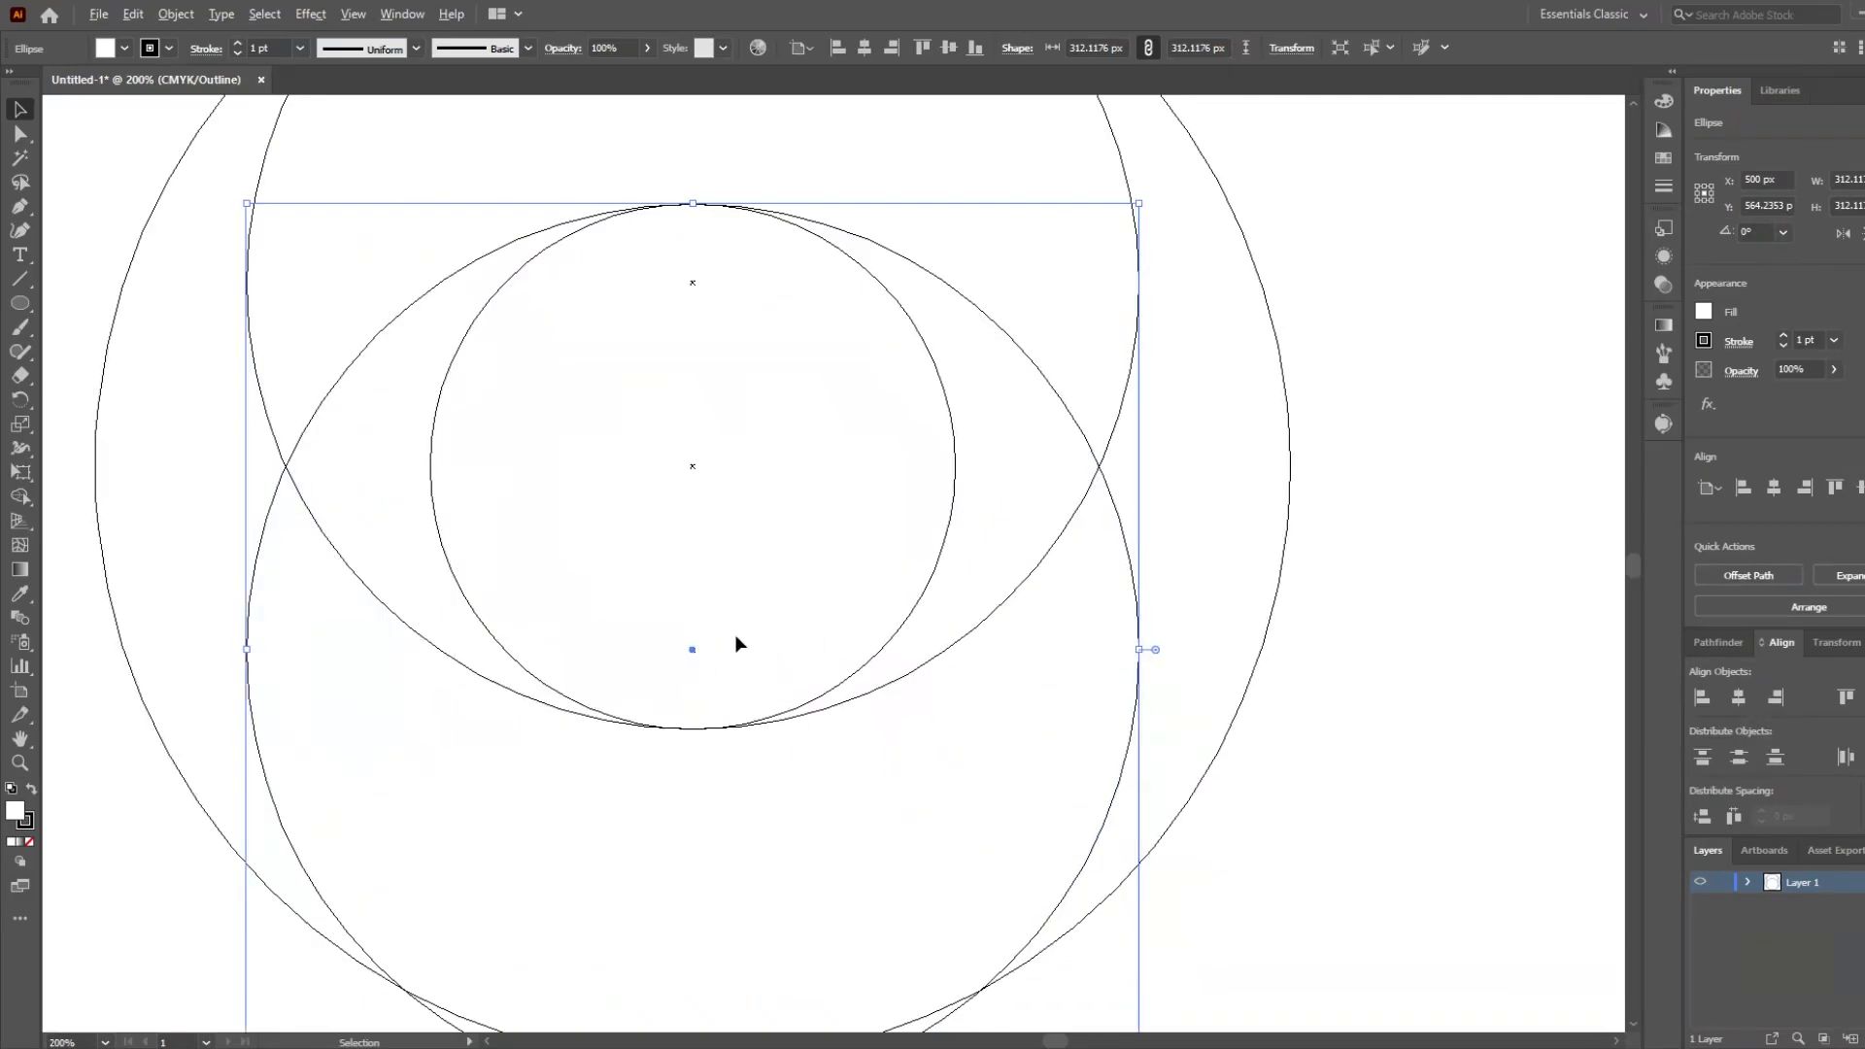
{"action": "scroll", "coordinate": [753, 641], "scroll_direction": "down", "scroll_amount": 2}
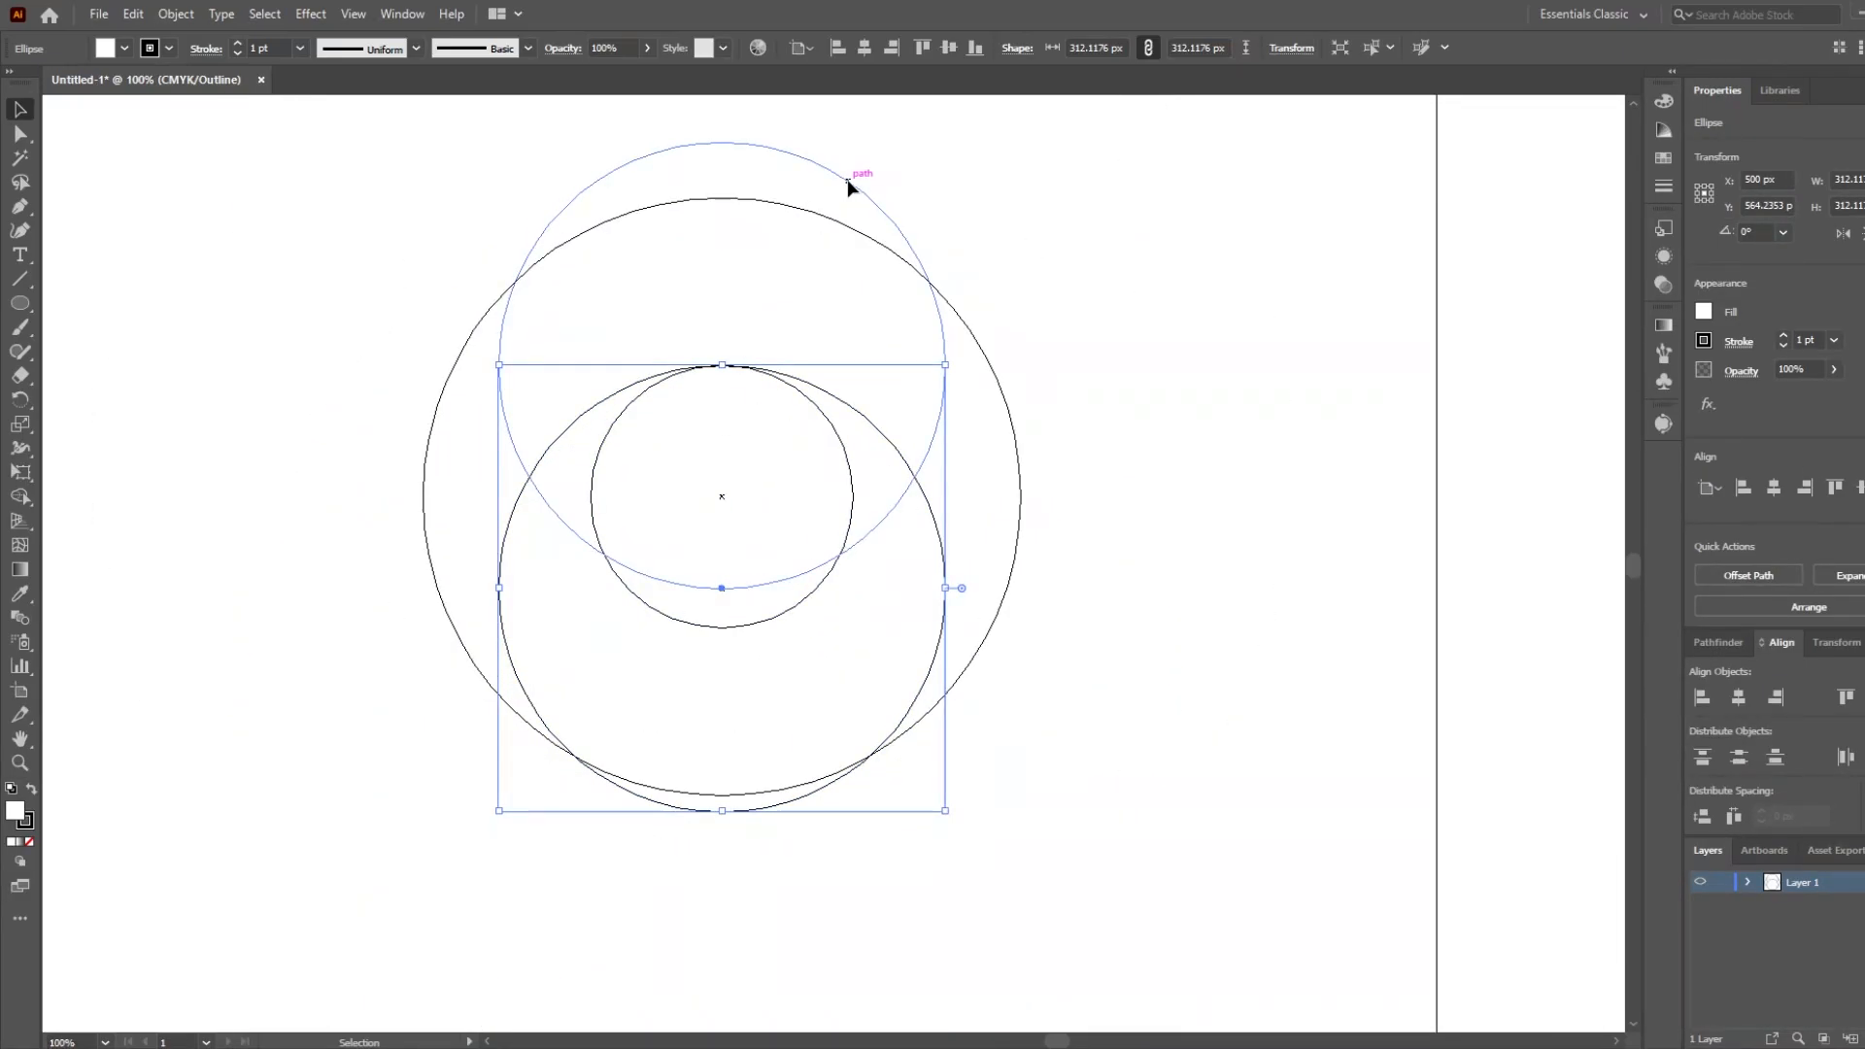
{"action": "left_click_drag", "start_coordinate": [720, 370], "coordinate": [725, 408]}
{"action": "left_click", "coordinate": [707, 475]}
{"action": "left_click_drag", "start_coordinate": [730, 498], "coordinate": [901, 561]}
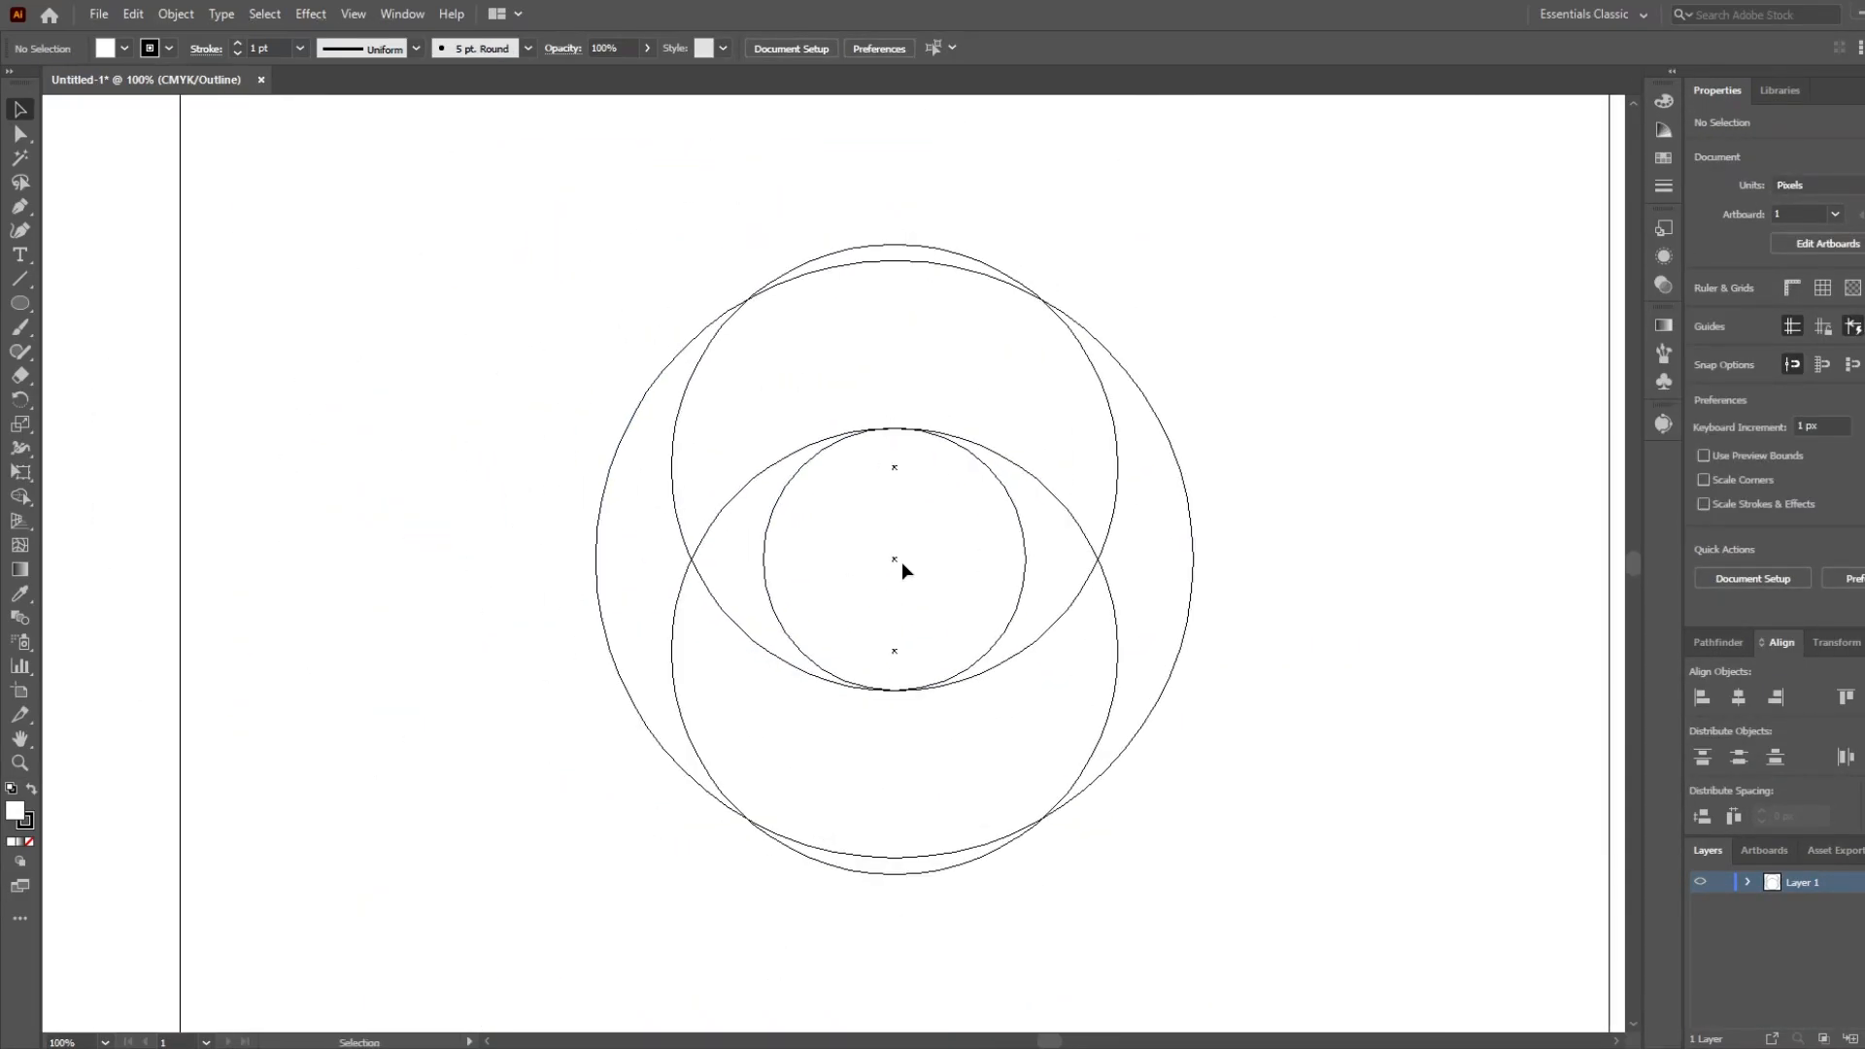
Copy the 312 px circles to the left and right so they touch the opposite sides of the inner circle.
{"action": "left_click_drag", "start_coordinate": [893, 651], "coordinate": [966, 557]}
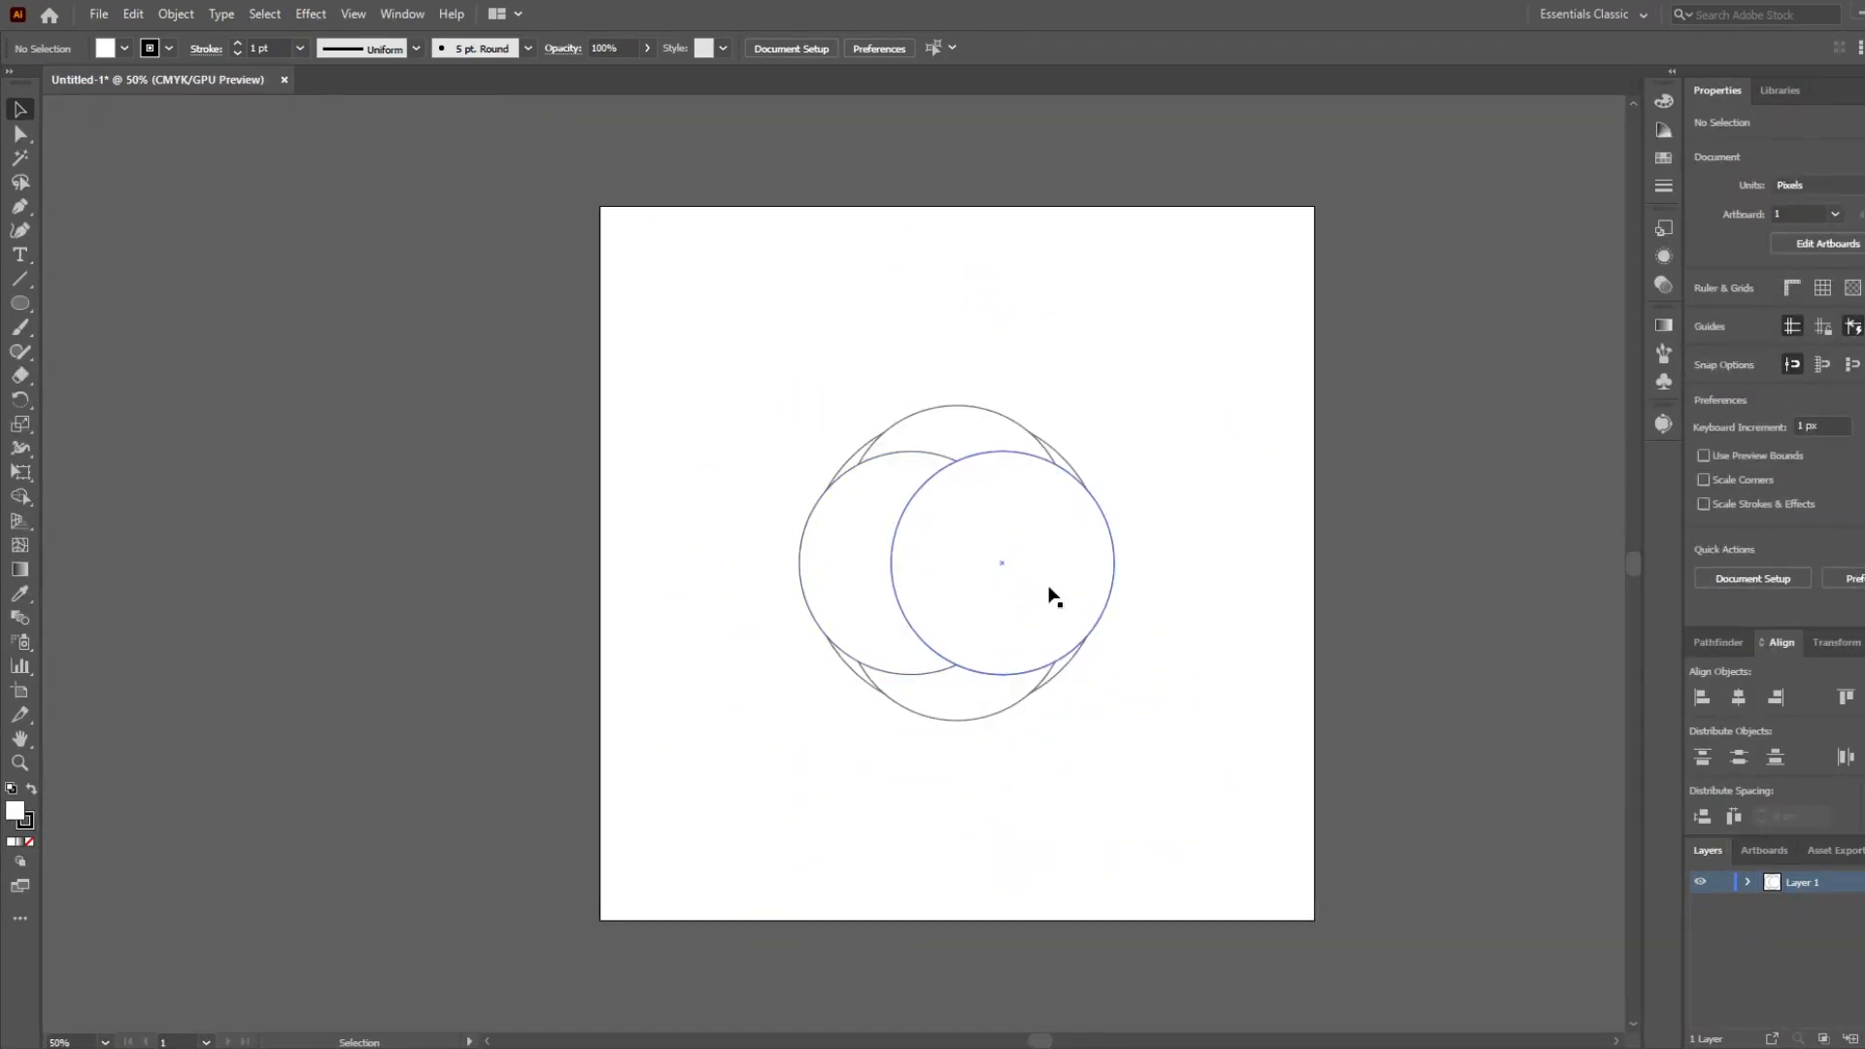
{"action": "key", "text": "ctrl+equal"}
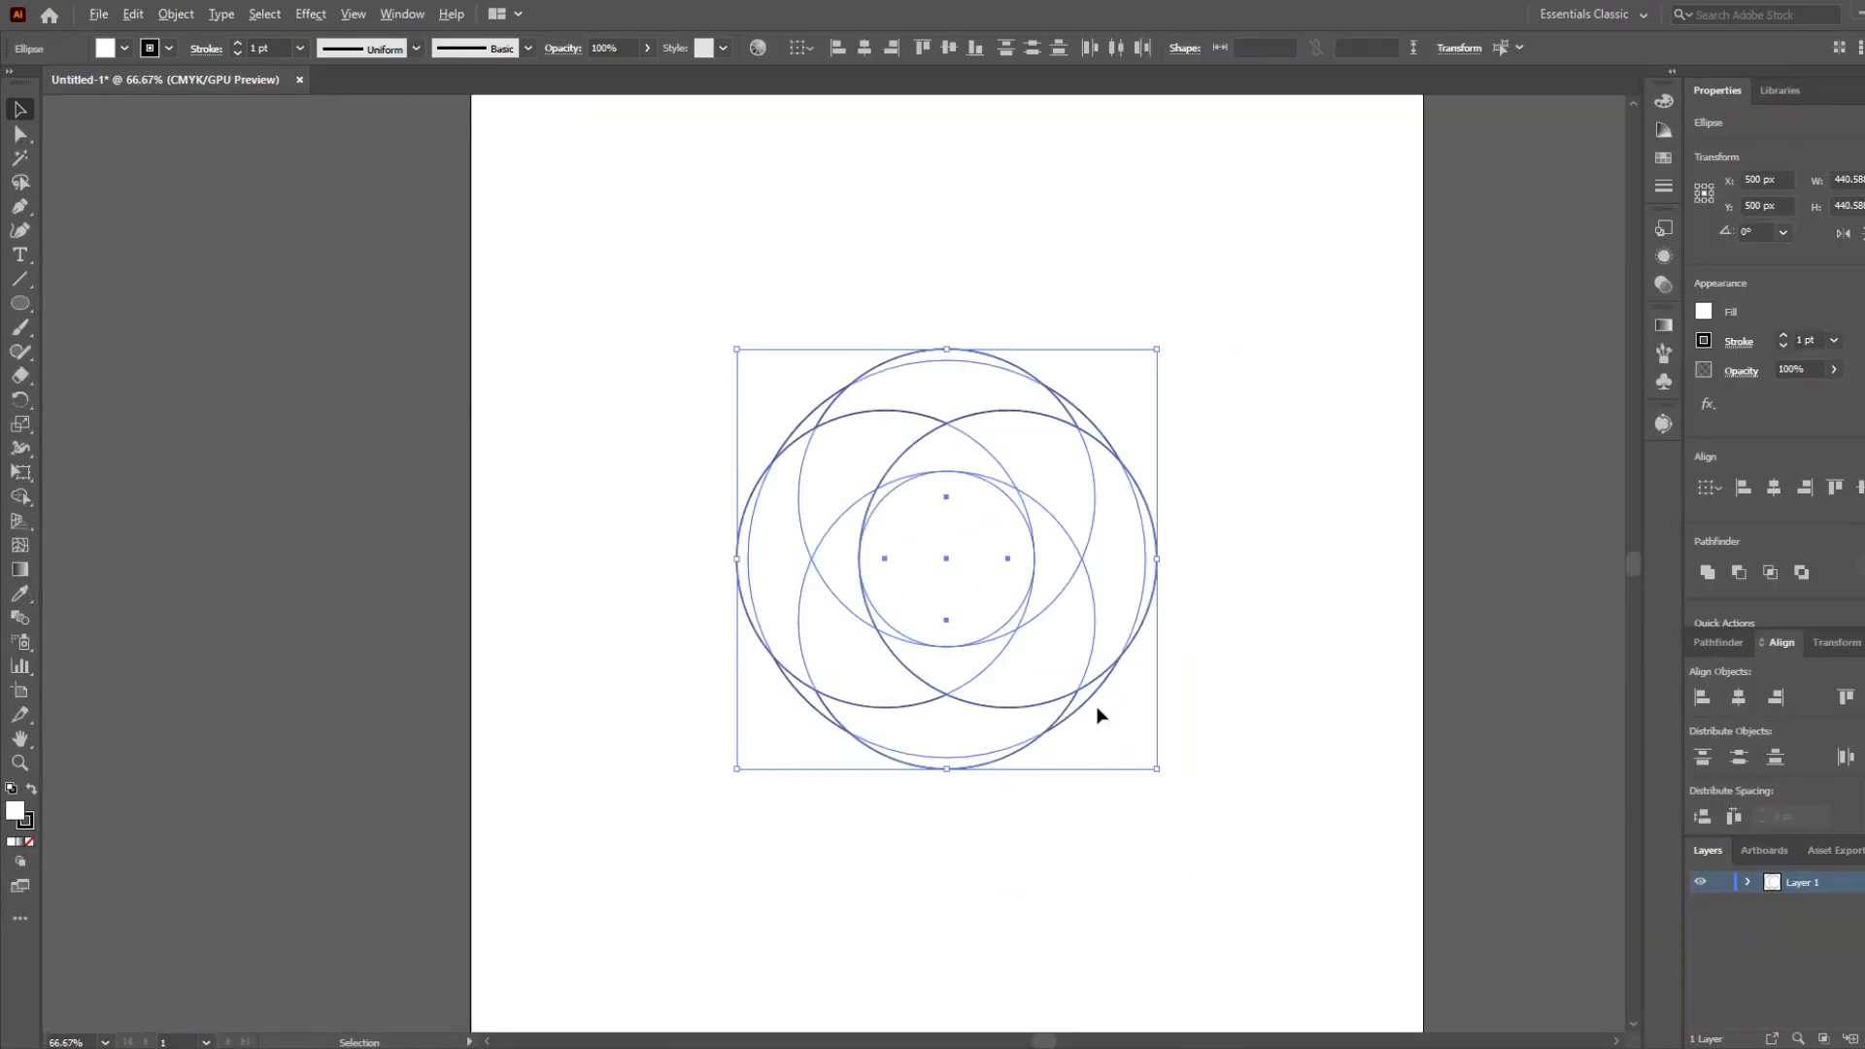
Select all circles and use the Shape Builder to remove the overhangs and merge the regions into four swirl segments around the inner circle.
{"action": "key", "text": "ctrl+equal"}
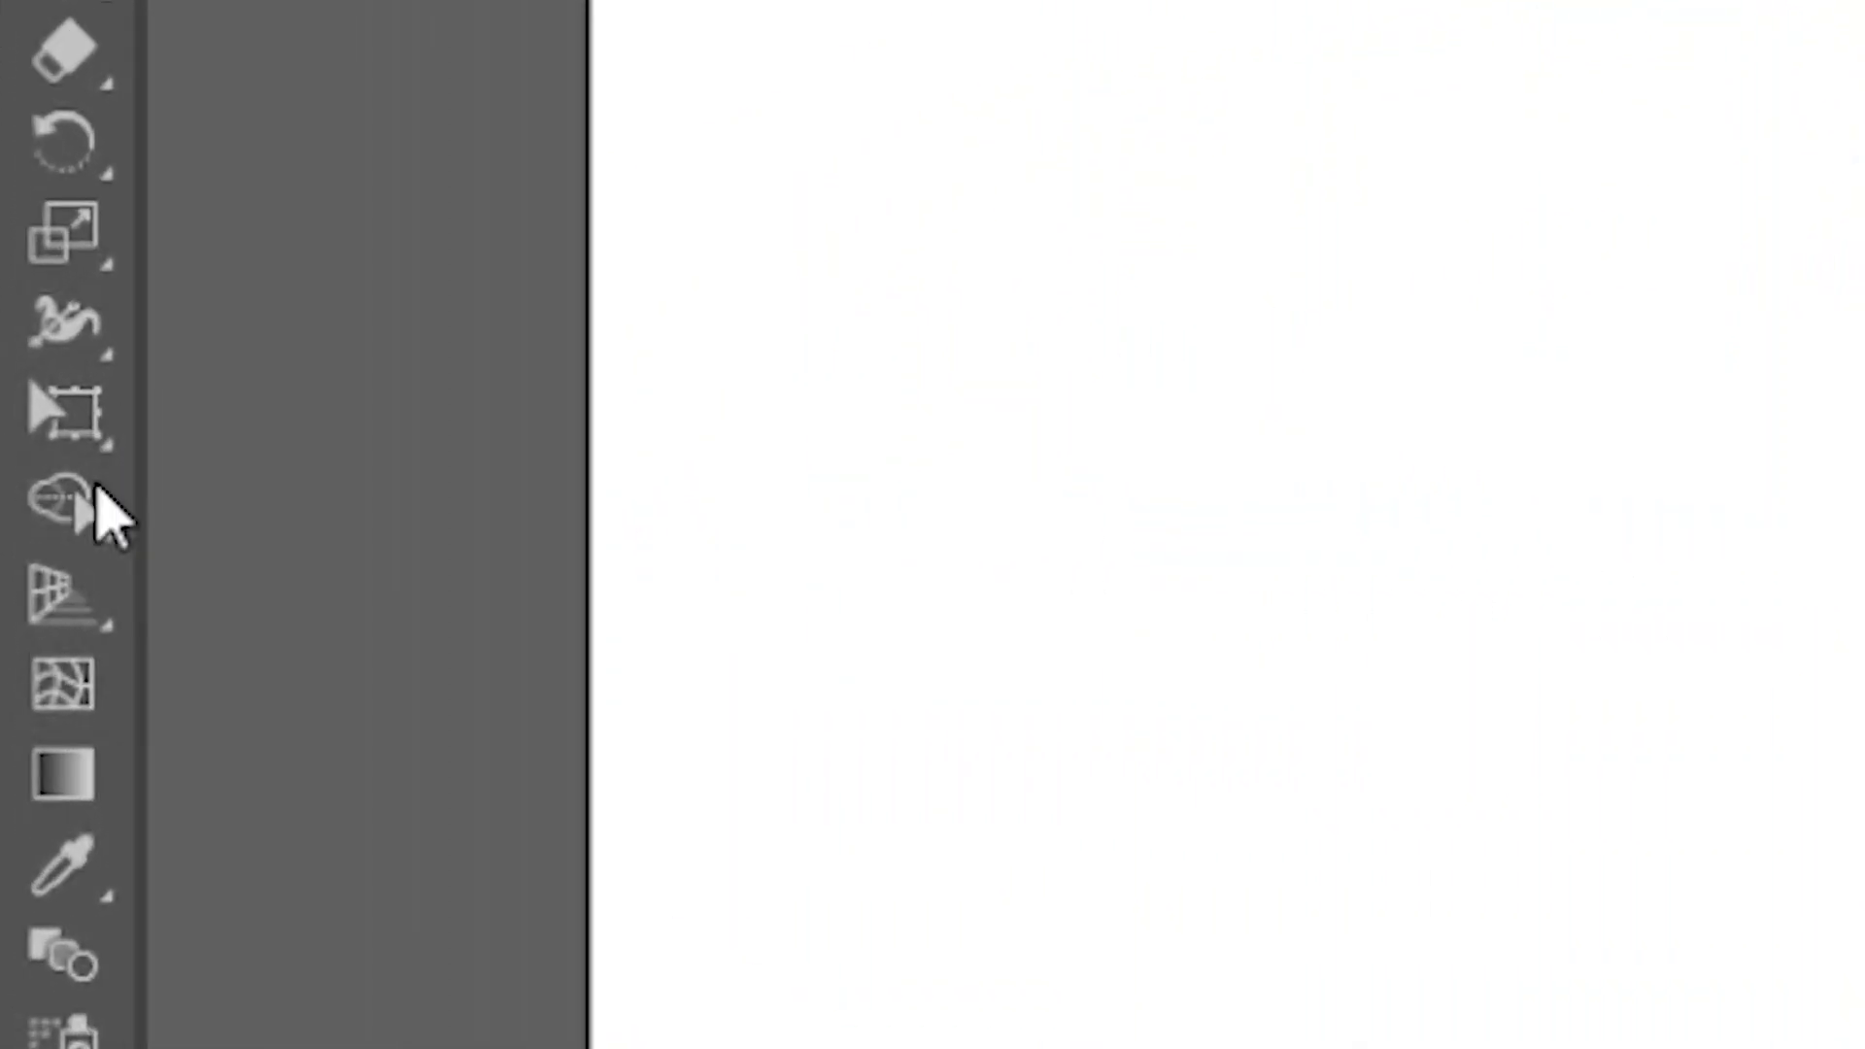
{"action": "left_click", "coordinate": [19, 496]}
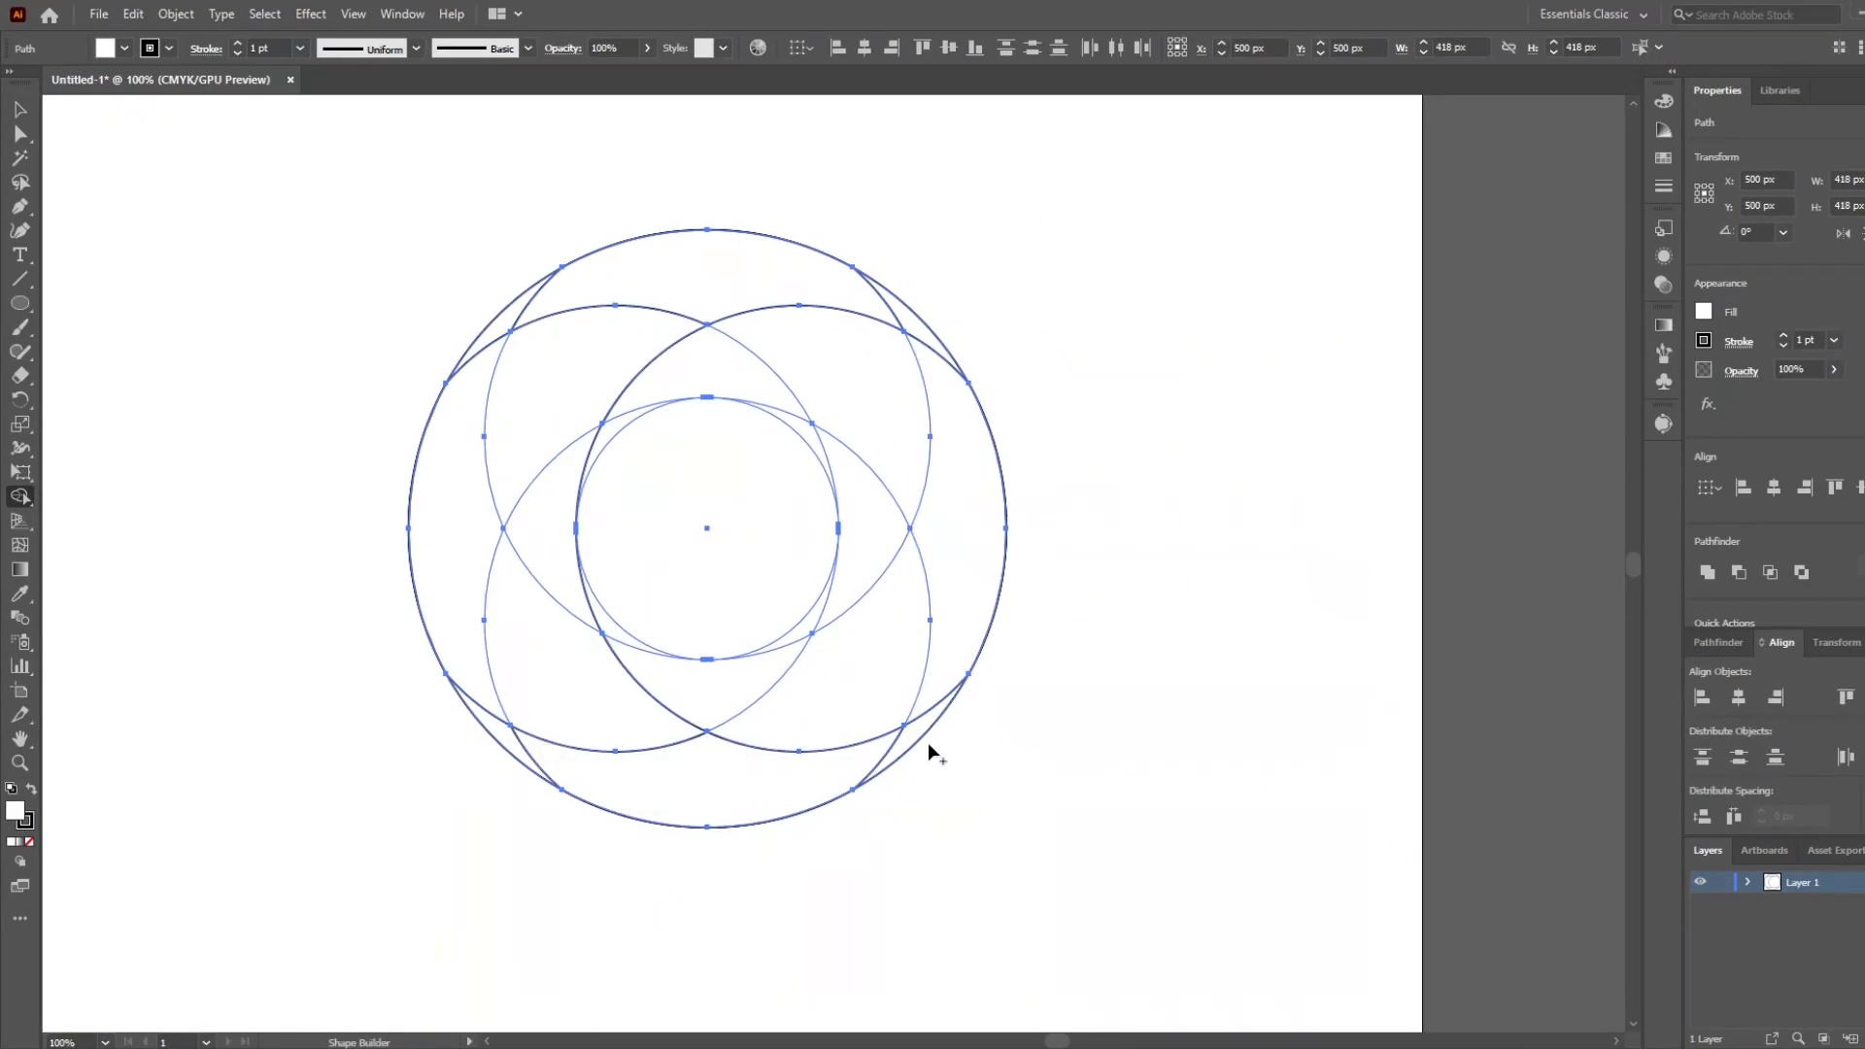
{"action": "left_click_drag", "start_coordinate": [549, 529], "coordinate": [903, 746]}
{"action": "mouse_move", "coordinate": [604, 628]}
{"action": "left_mouse_down"}
{"action": "mouse_move", "coordinate": [932, 643]}
{"action": "mouse_move", "coordinate": [925, 335]}
{"action": "left_mouse_up"}
{"action": "mouse_move", "coordinate": [806, 628]}
{"action": "left_mouse_down"}
{"action": "mouse_move", "coordinate": [847, 581]}
{"action": "mouse_move", "coordinate": [517, 309]}
{"action": "left_mouse_up"}
{"action": "left_click_drag", "start_coordinate": [808, 429], "coordinate": [490, 722]}
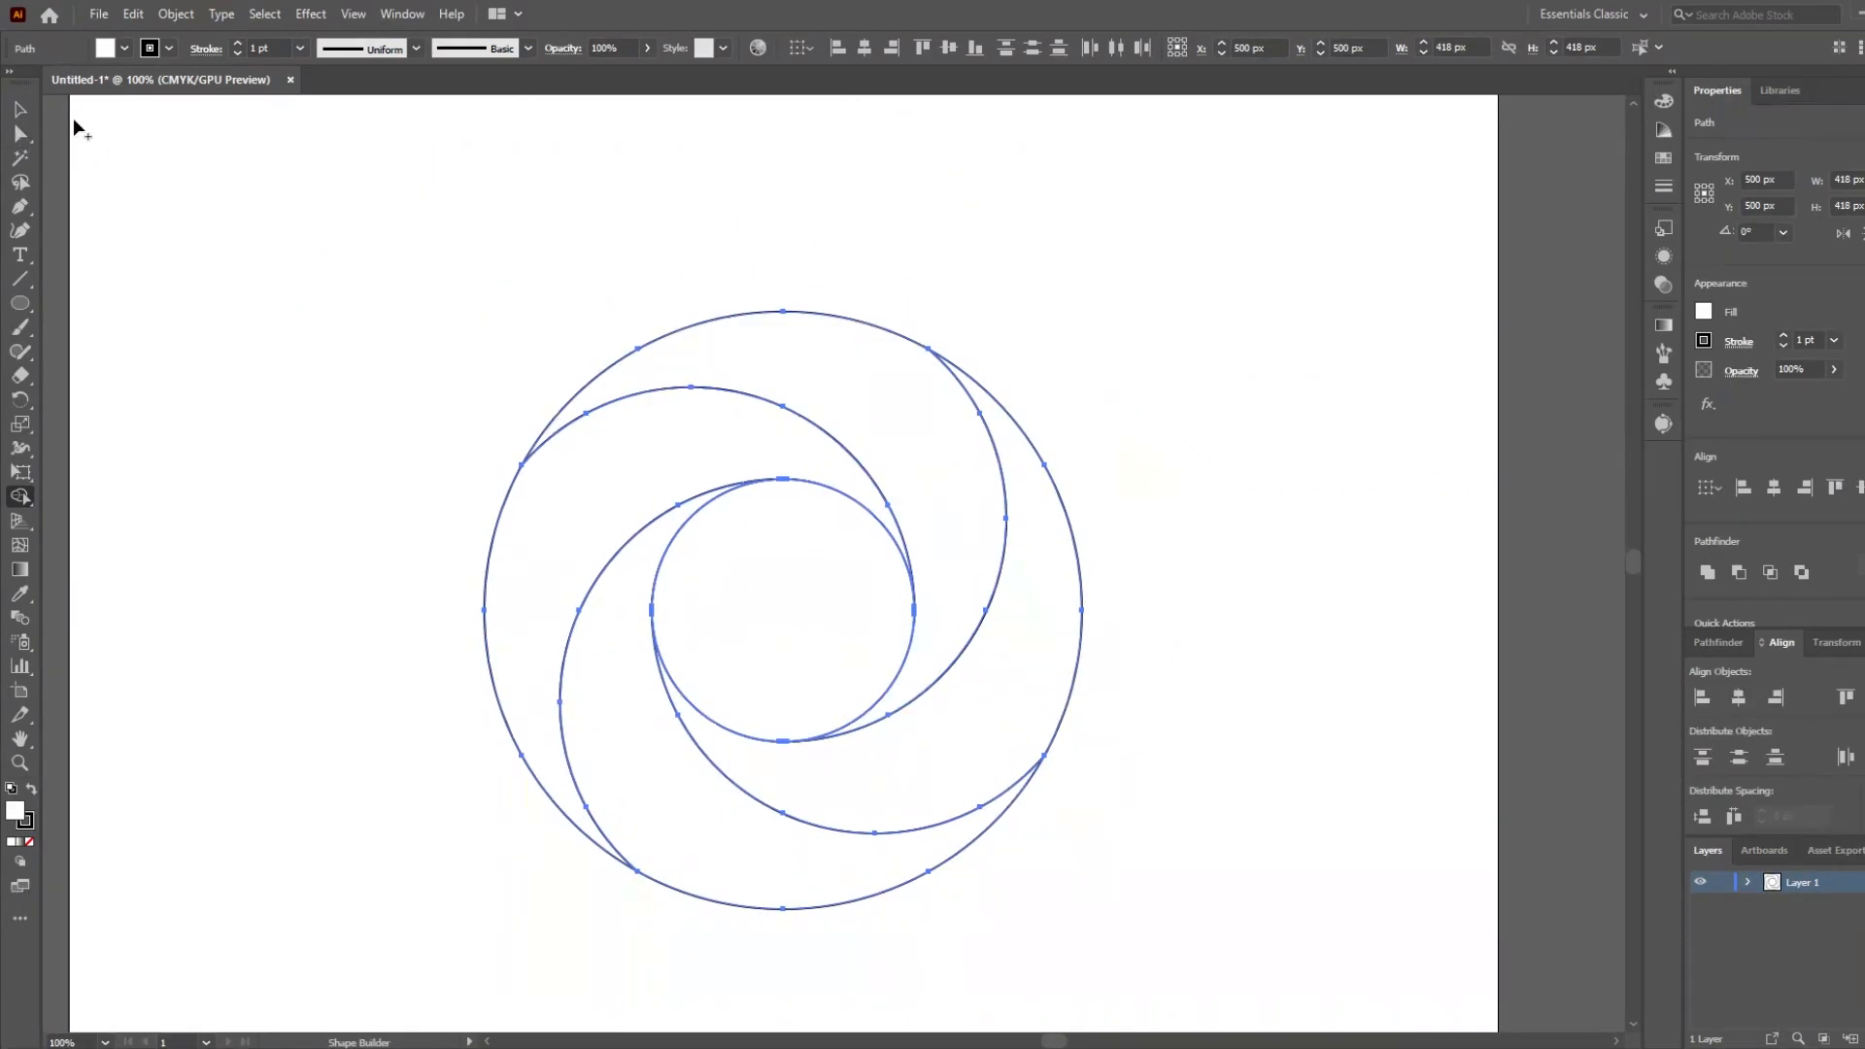
{"action": "left_click", "coordinate": [488, 281]}
{"action": "left_click_drag", "start_coordinate": [844, 746], "coordinate": [823, 666]}
{"action": "scroll", "coordinate": [803, 637], "scroll_direction": "down", "scroll_amount": 1}
{"action": "scroll", "coordinate": [803, 637], "scroll_direction": "up", "scroll_amount": 1}
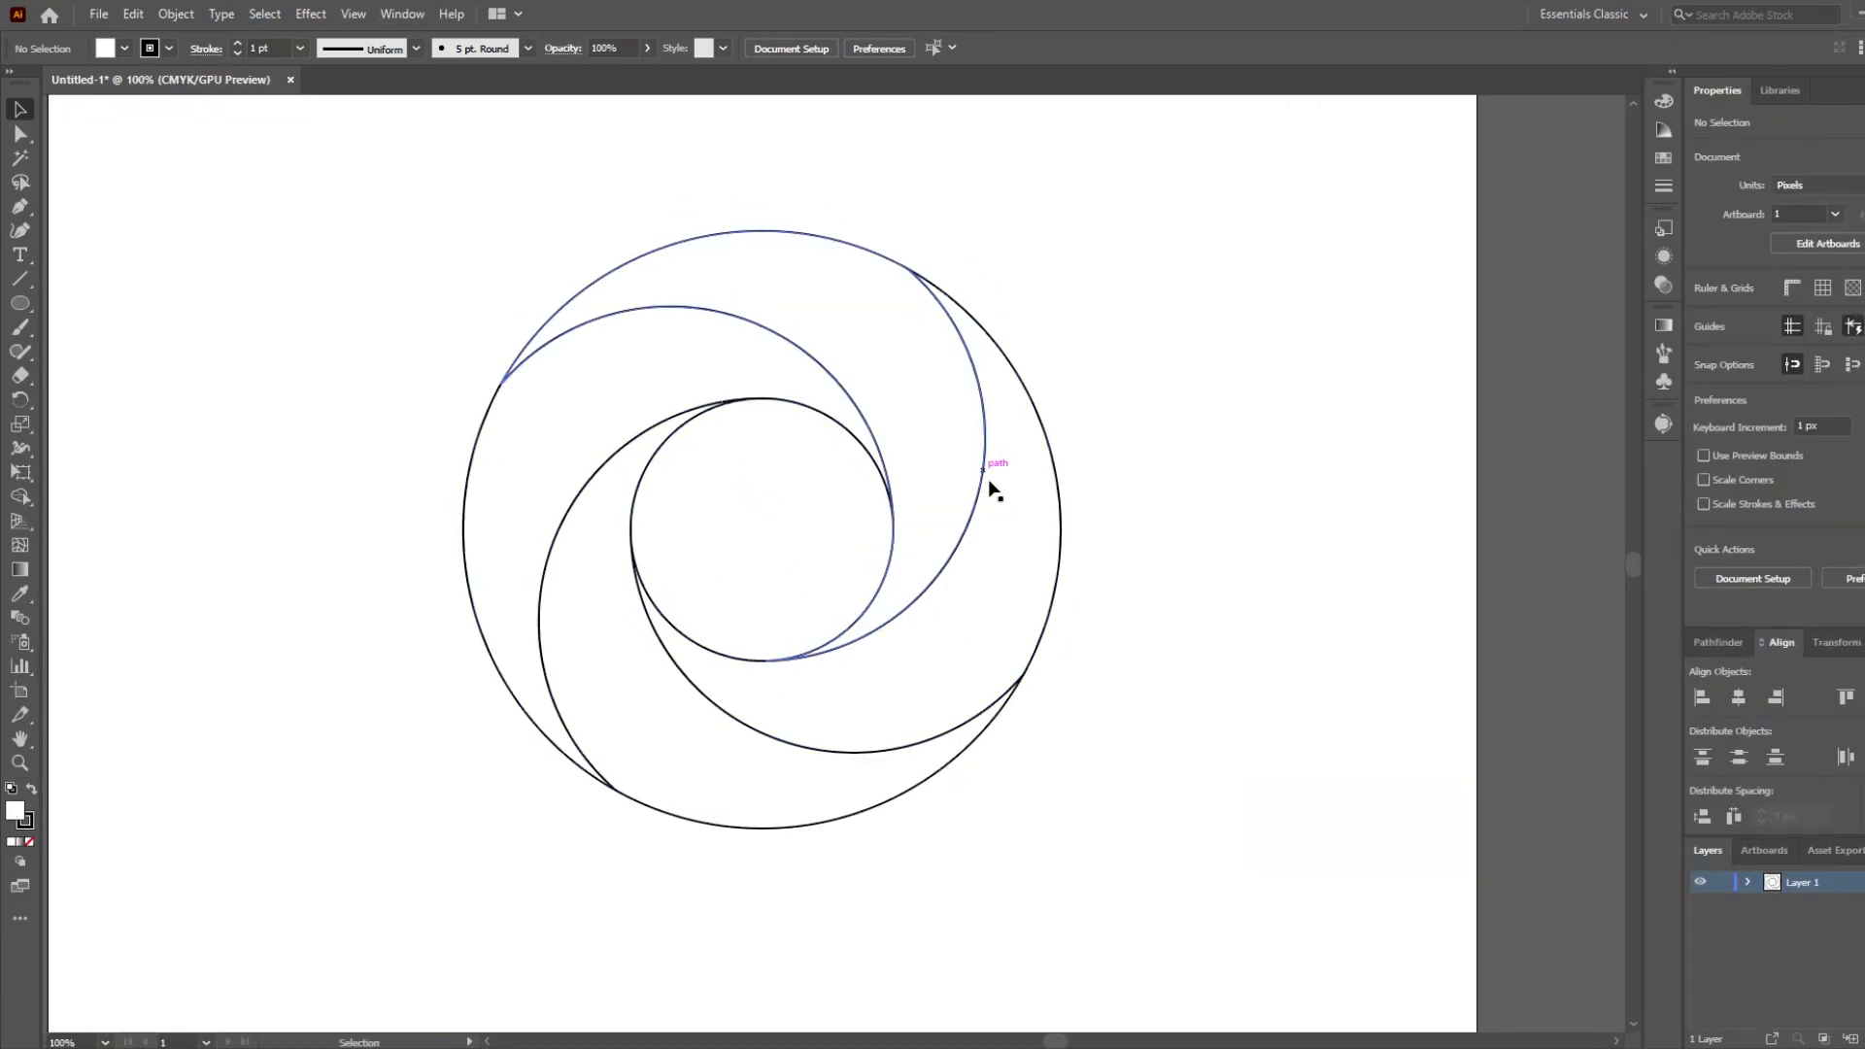
{"action": "scroll", "coordinate": [683, 612], "scroll_direction": "down", "scroll_amount": 1}
{"action": "scroll", "coordinate": [687, 616], "scroll_direction": "up", "scroll_amount": 1}
{"action": "left_click_drag", "start_coordinate": [623, 706], "coordinate": [658, 654]}
{"action": "scroll", "coordinate": [658, 655], "scroll_direction": "down", "scroll_amount": 1}
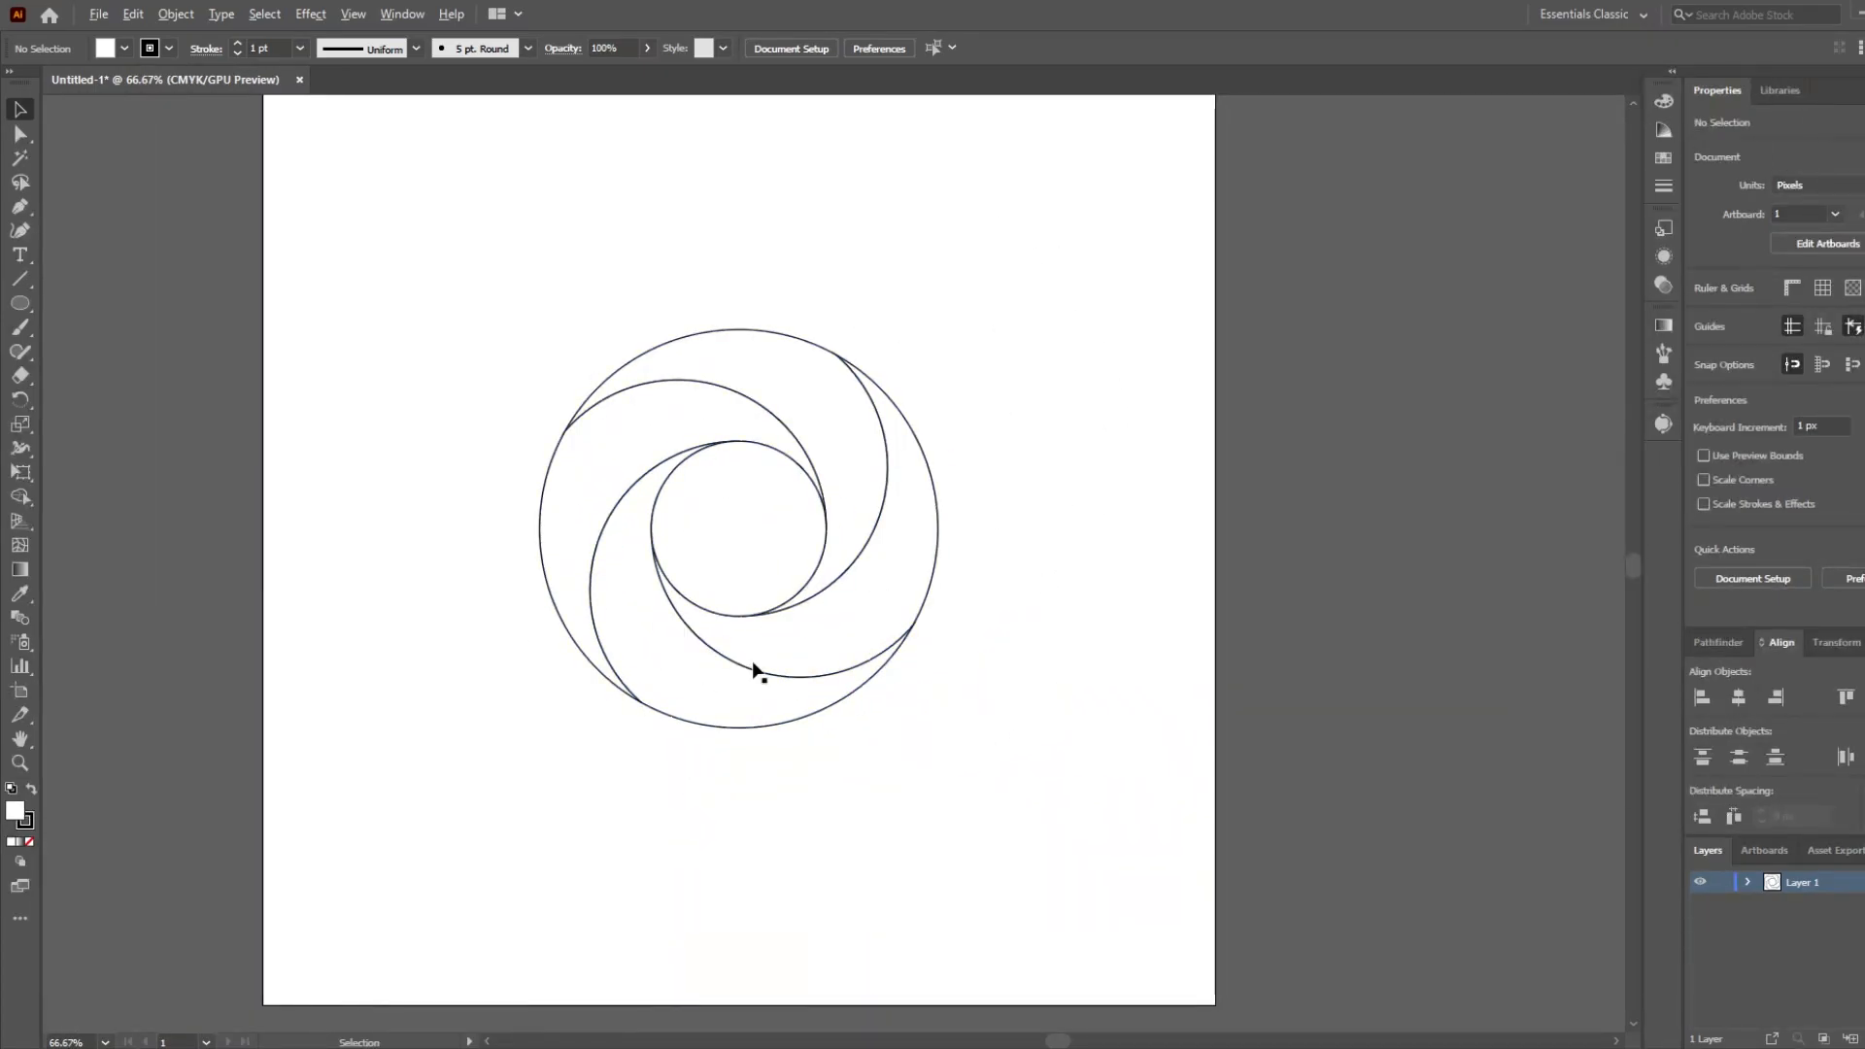
Select the whole swirl and merge its four segments into two interlocking halves with the Shape Builder.
{"action": "left_click_drag", "start_coordinate": [433, 277], "coordinate": [991, 773]}
{"action": "left_click", "coordinate": [20, 496]}
{"action": "scroll", "coordinate": [1023, 443], "scroll_direction": "up", "scroll_amount": 1}
{"action": "left_click_drag", "start_coordinate": [602, 404], "coordinate": [761, 482]}
{"action": "left_click_drag", "start_coordinate": [777, 699], "coordinate": [671, 826]}
{"action": "key", "text": "ctrl+z"}
{"action": "key", "text": "ctrl+z"}
{"action": "left_click_drag", "start_coordinate": [434, 476], "coordinate": [433, 578]}
{"action": "left_click_drag", "start_coordinate": [763, 476], "coordinate": [847, 525]}
{"action": "scroll", "coordinate": [553, 639], "scroll_direction": "up", "scroll_amount": 1}
{"action": "scroll", "coordinate": [680, 583], "scroll_direction": "down", "scroll_amount": 3}
{"action": "scroll", "coordinate": [629, 589], "scroll_direction": "up", "scroll_amount": 1}
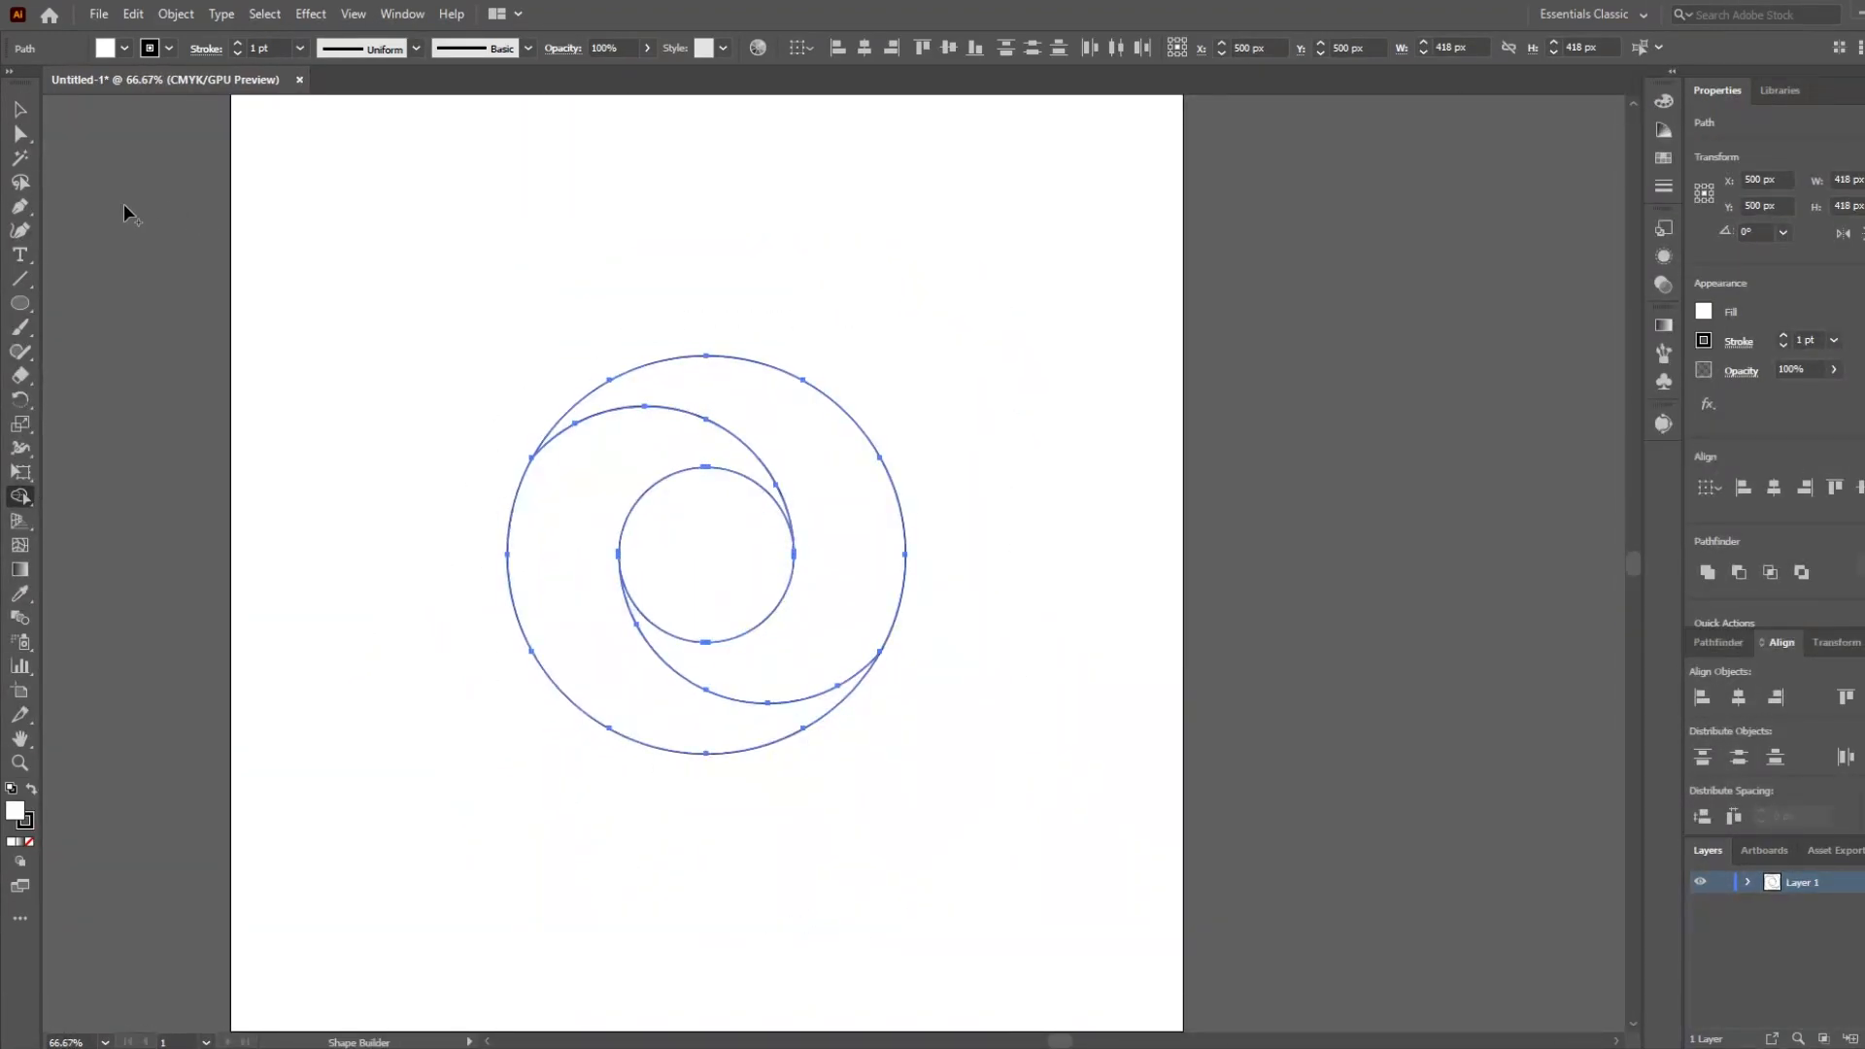
{"action": "left_click", "coordinate": [419, 445]}
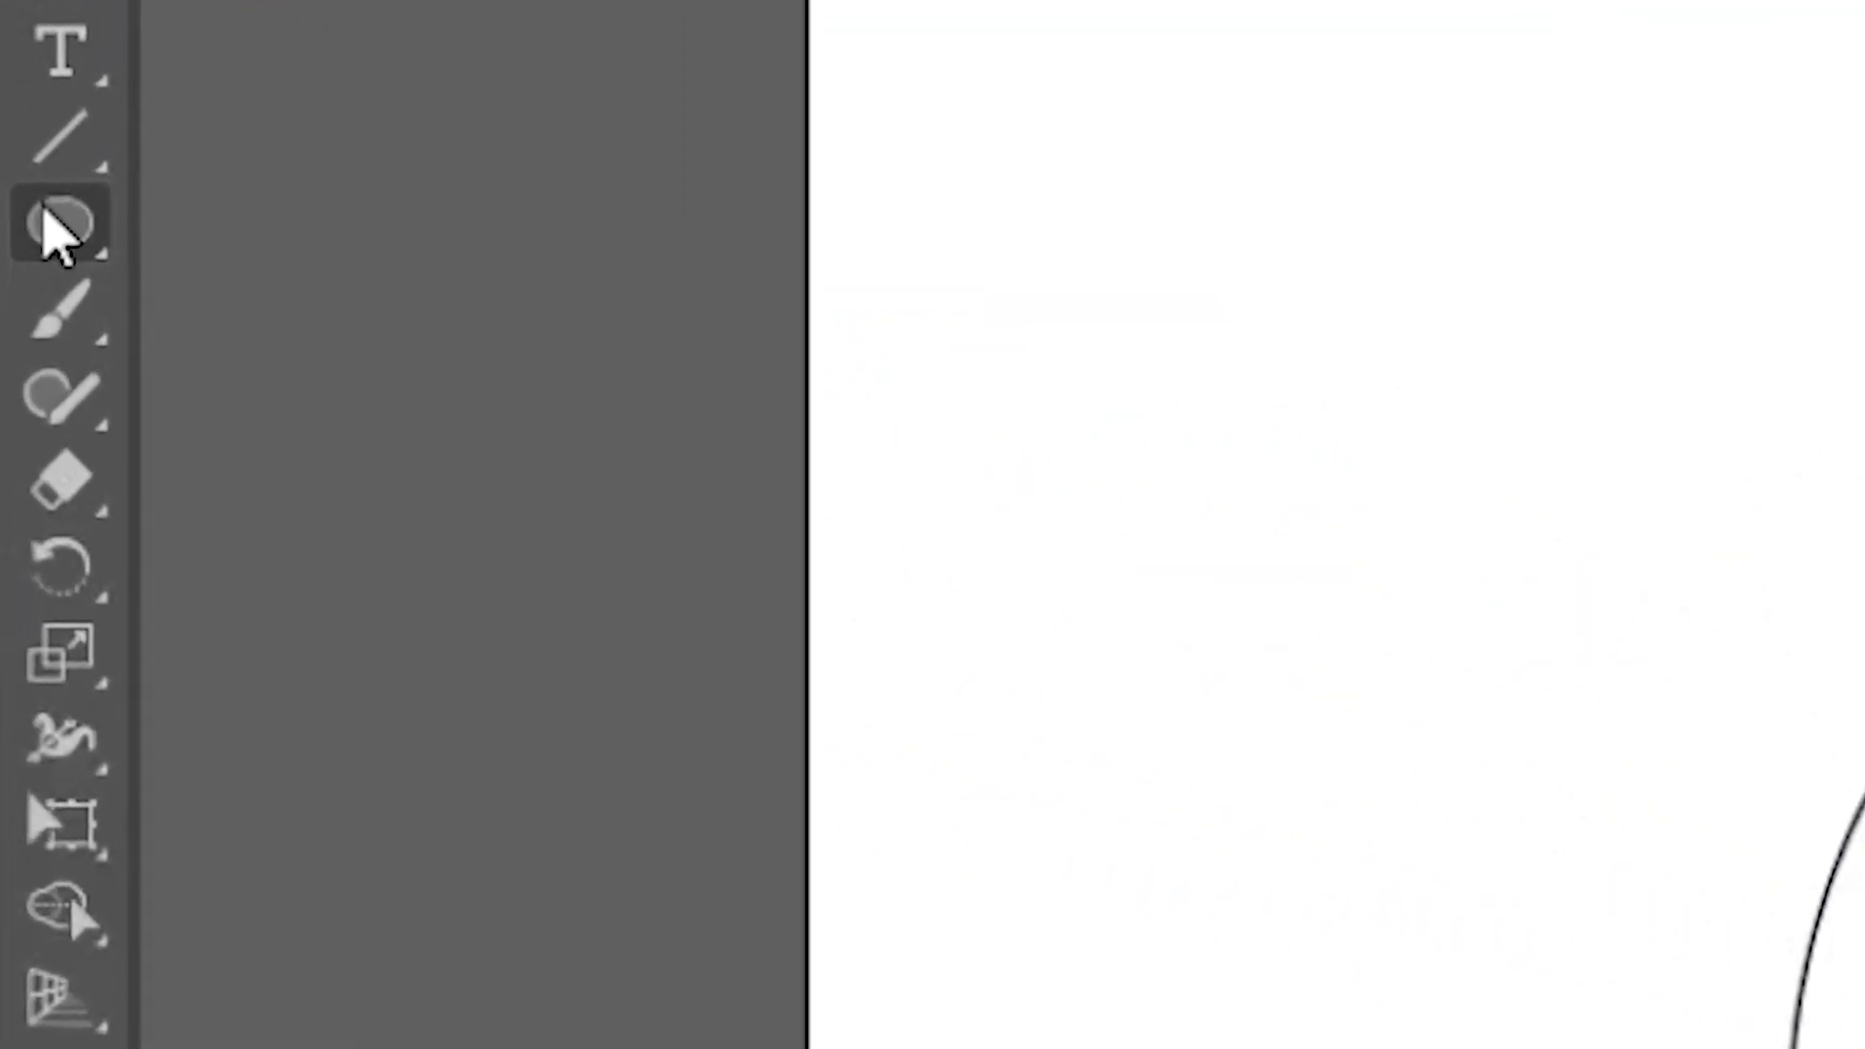
Draw a rectangle downward from the ring's left side, spanning the gap between the outer and inner circles.
{"action": "left_click", "coordinate": [20, 303]}
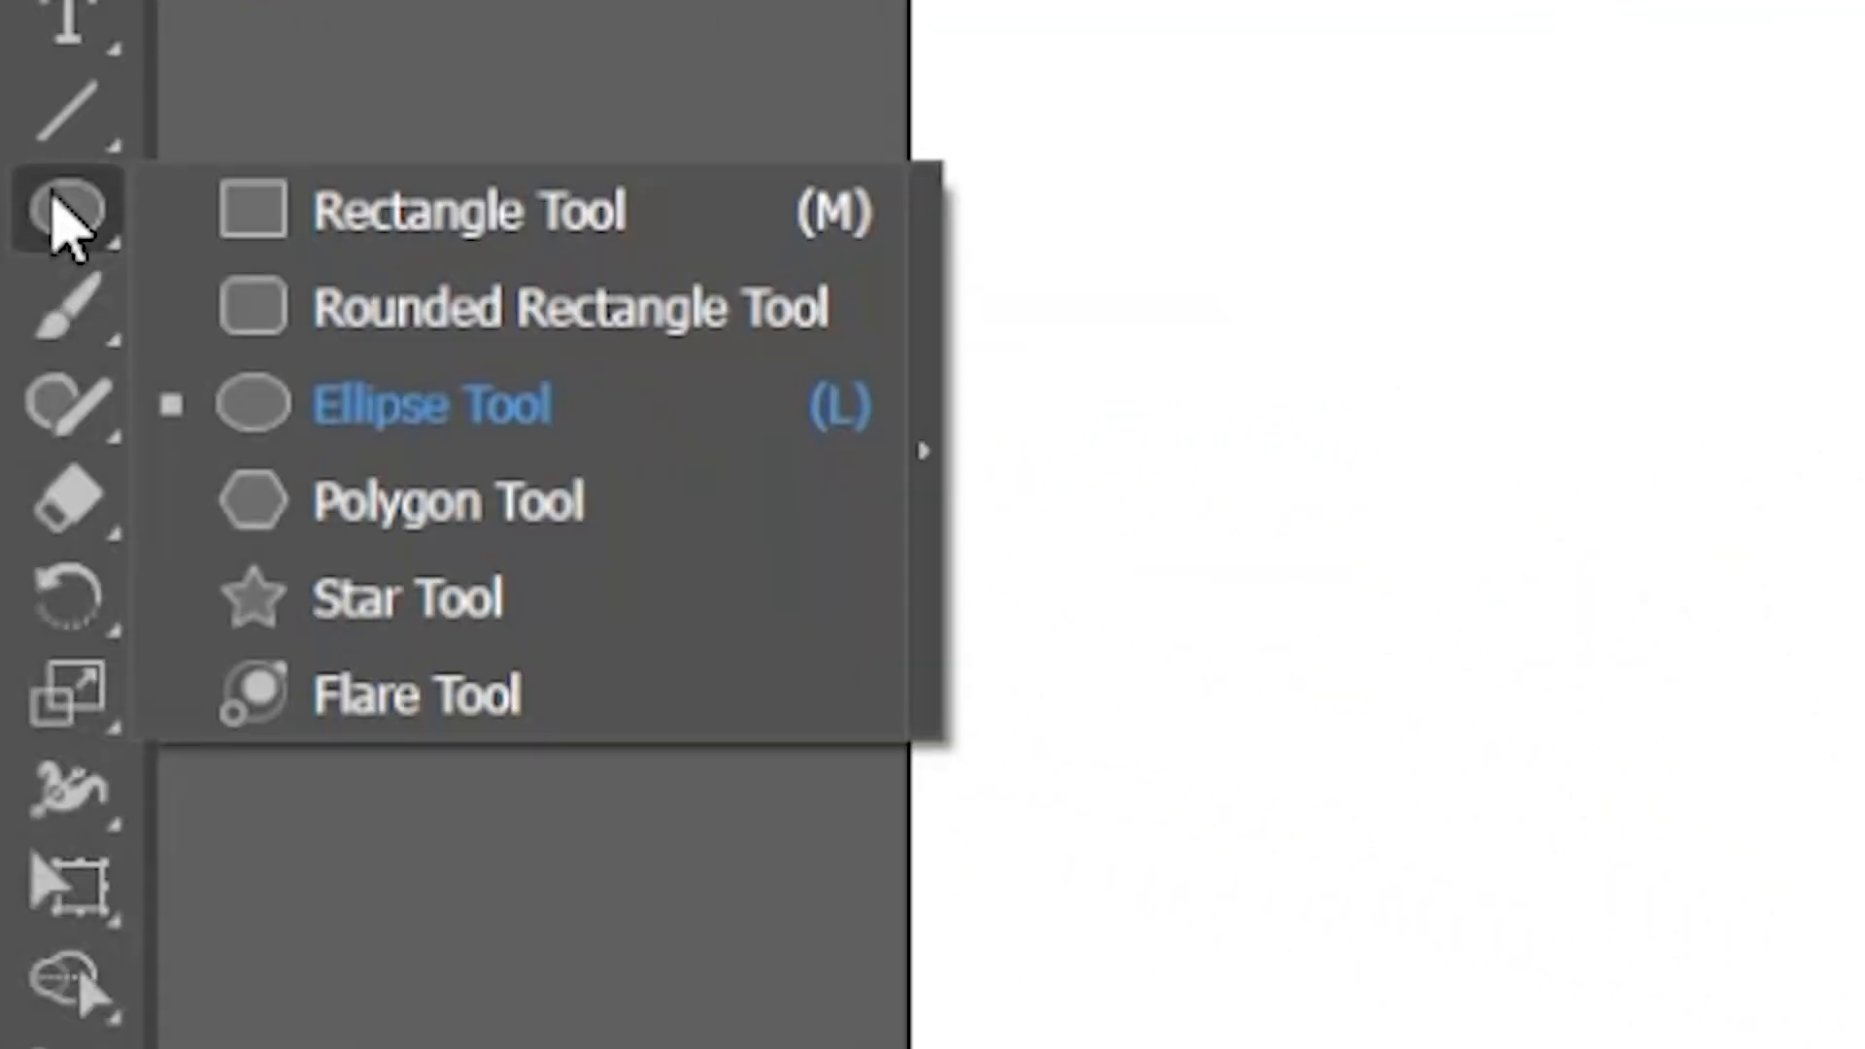
{"action": "left_click", "coordinate": [377, 222]}
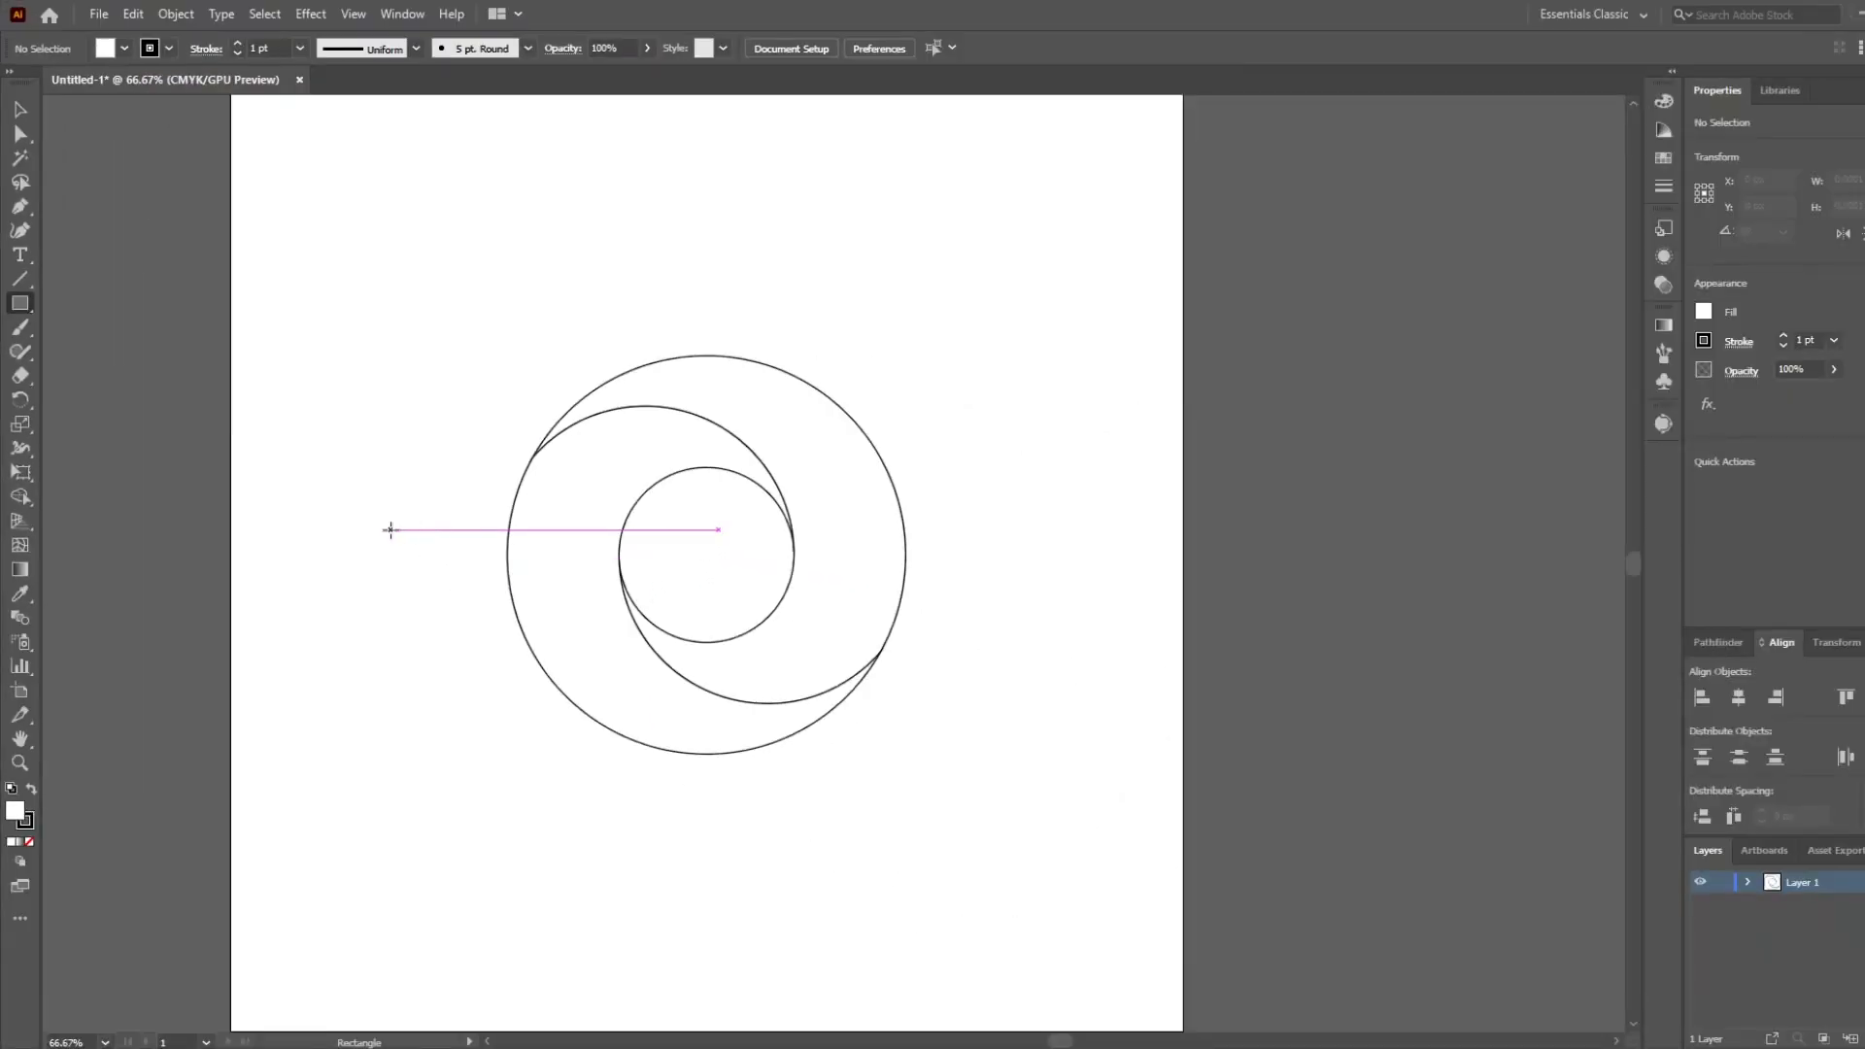
{"action": "left_click_drag", "start_coordinate": [517, 684], "coordinate": [499, 429]}
{"action": "scroll", "coordinate": [549, 329], "scroll_direction": "up", "scroll_amount": 2}
{"action": "left_click_drag", "start_coordinate": [546, 304], "coordinate": [516, 449]}
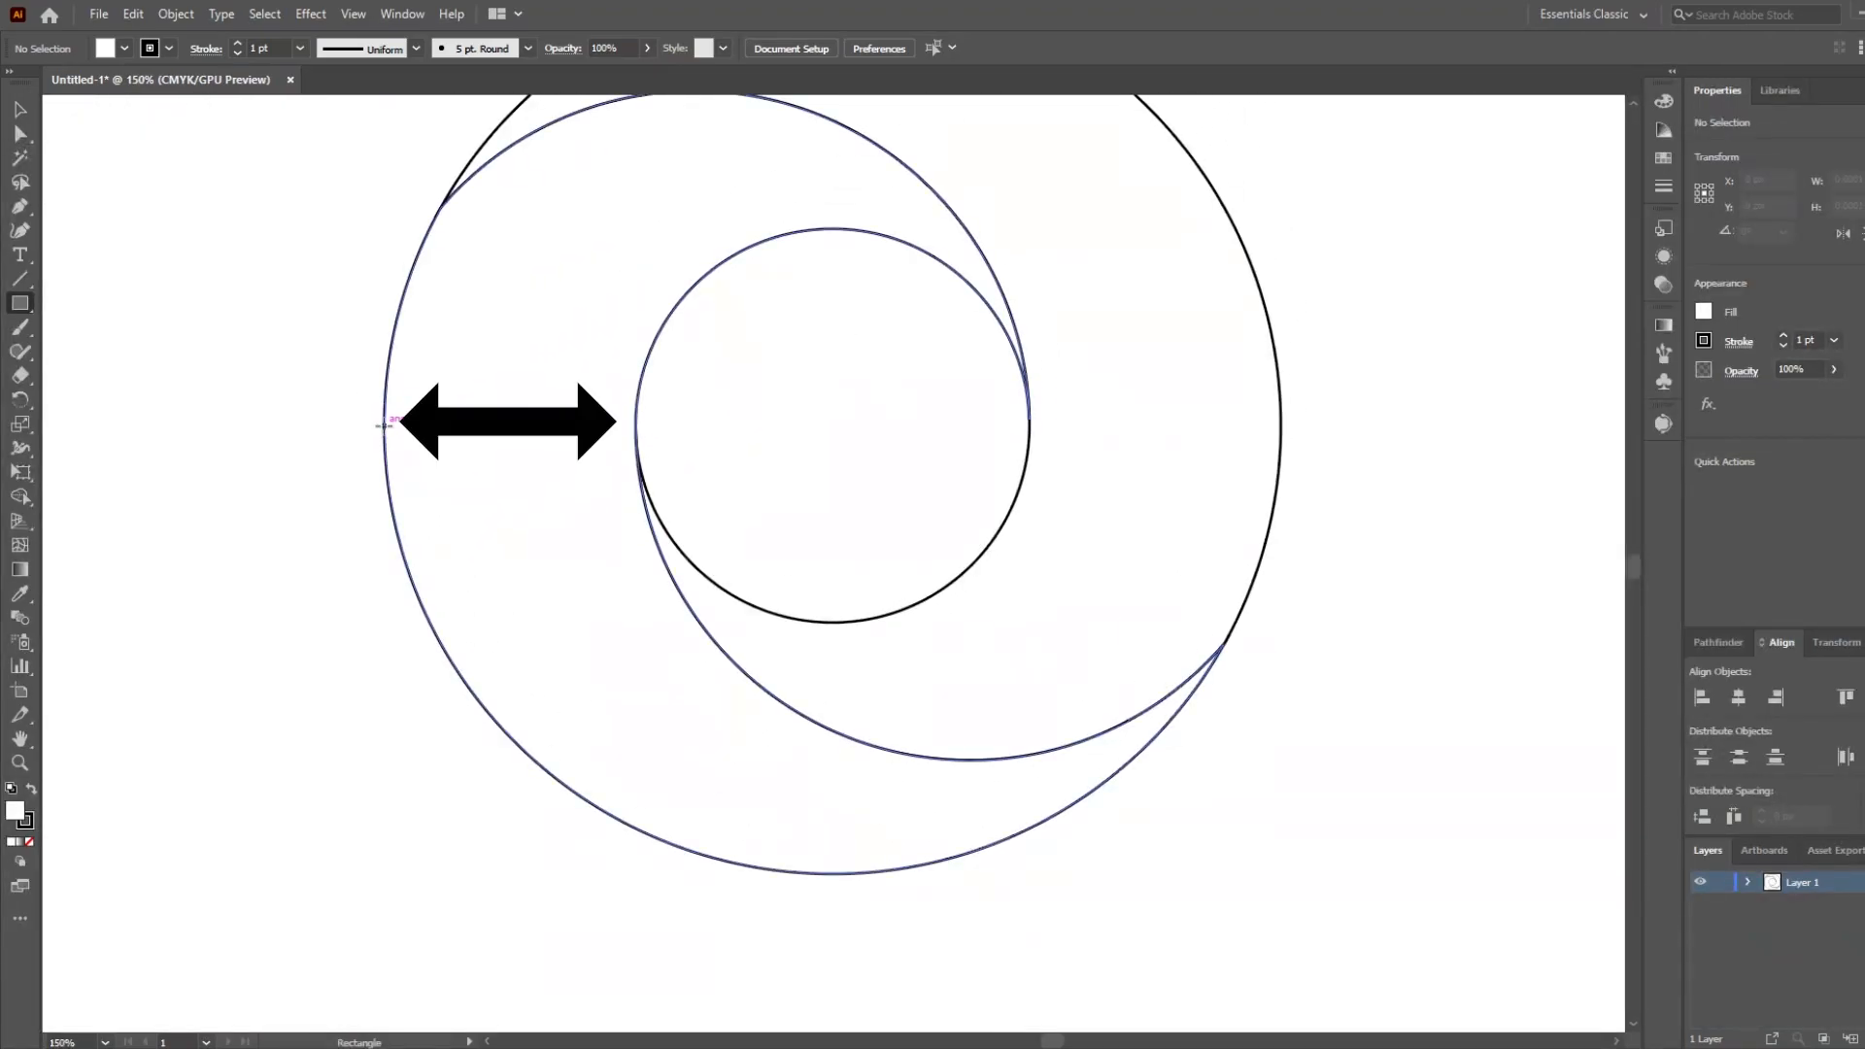
{"action": "left_click_drag", "start_coordinate": [563, 661], "coordinate": [637, 768]}
{"action": "left_click_drag", "start_coordinate": [633, 851], "coordinate": [637, 962]}
In outline view, fit the rectangle to the ring's thickness at about 117 px wide and extend it to about 384 px tall.
{"action": "key", "text": "ctrl+y"}
{"action": "scroll", "coordinate": [596, 477], "scroll_direction": "up", "scroll_amount": 6}
{"action": "left_click_drag", "start_coordinate": [924, 300], "coordinate": [734, 757]}
{"action": "left_click_drag", "start_coordinate": [740, 463], "coordinate": [746, 464]}
{"action": "scroll", "coordinate": [682, 666], "scroll_direction": "down", "scroll_amount": 6}
{"action": "left_click_drag", "start_coordinate": [728, 650], "coordinate": [730, 387]}
{"action": "scroll", "coordinate": [731, 386], "scroll_direction": "down", "scroll_amount": 1}
{"action": "left_click_drag", "start_coordinate": [833, 762], "coordinate": [812, 635]}
{"action": "left_click_drag", "start_coordinate": [597, 613], "coordinate": [597, 642]}
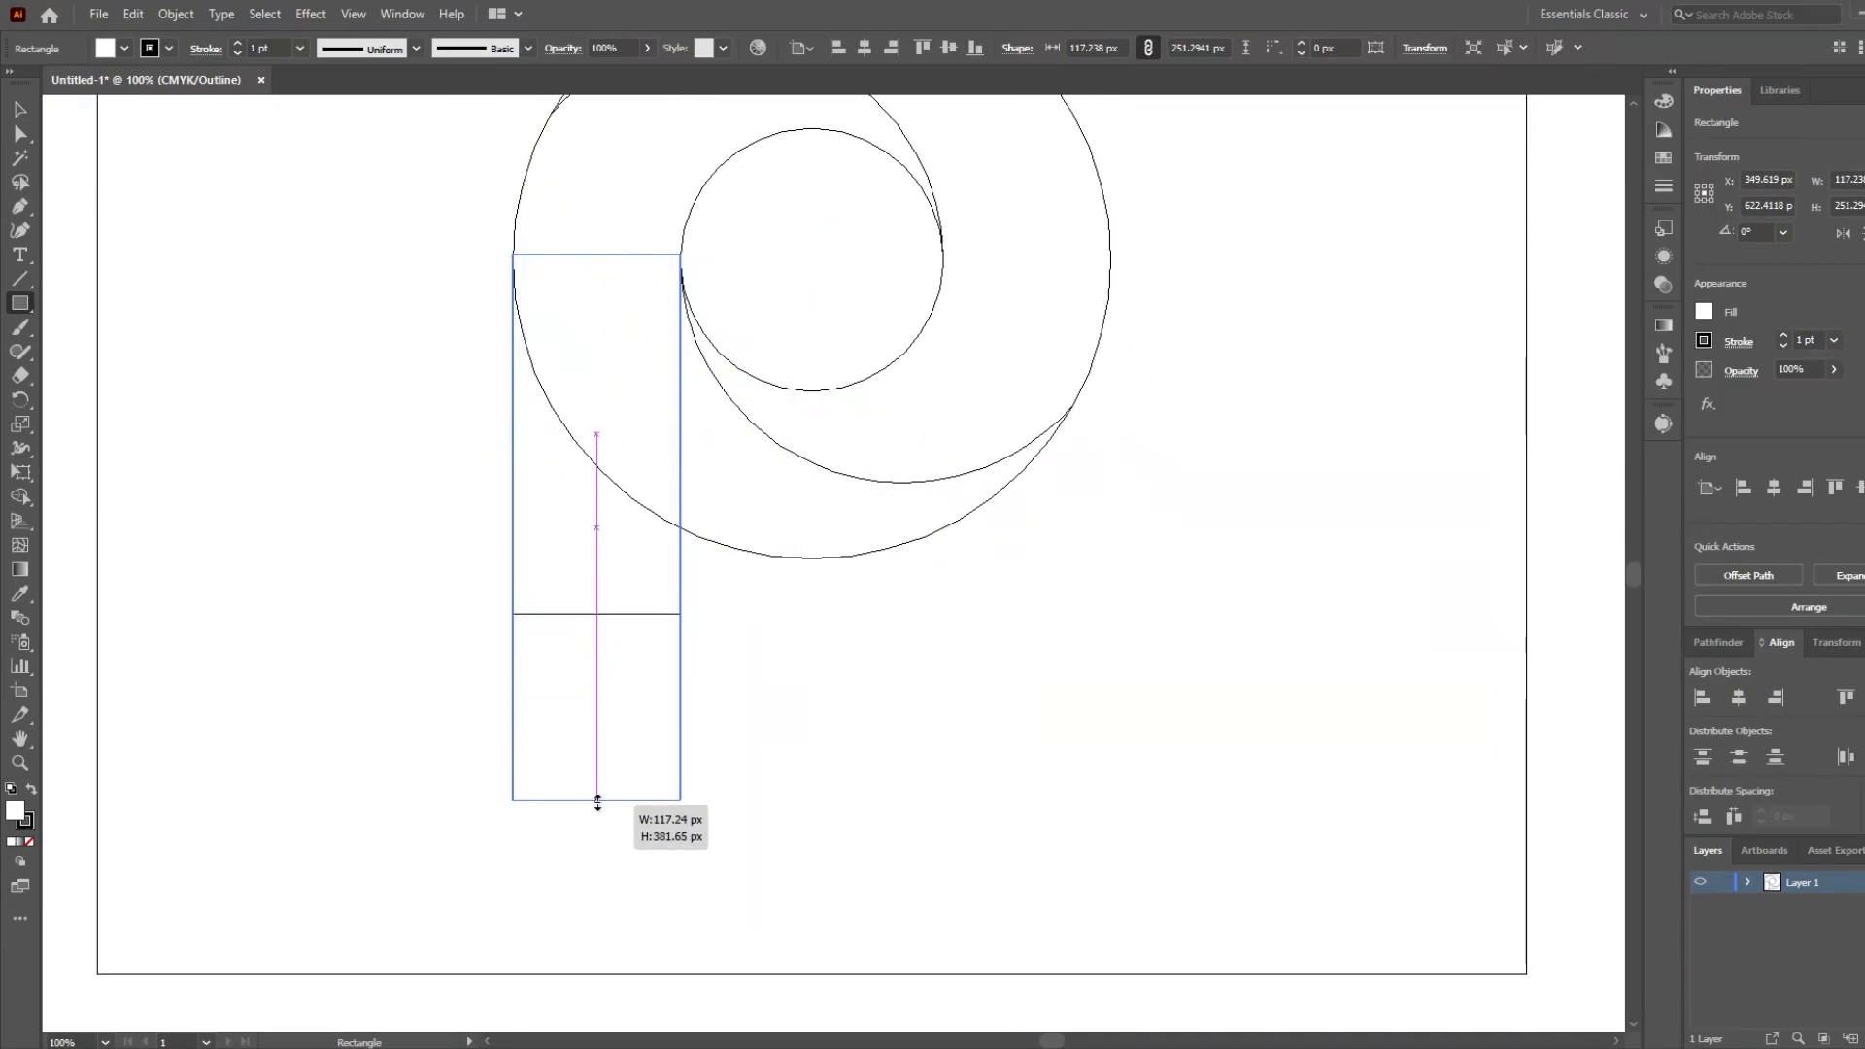
{"action": "left_click_drag", "start_coordinate": [598, 805], "coordinate": [597, 805]}
Copy the rectangle to the ring's right side so it extends upward from the centre line, and return to preview view.
{"action": "scroll", "coordinate": [777, 665], "scroll_direction": "down", "scroll_amount": 1}
{"action": "left_click_drag", "start_coordinate": [825, 592], "coordinate": [722, 757]}
{"action": "left_click_drag", "start_coordinate": [876, 541], "coordinate": [617, 680]}
{"action": "scroll", "coordinate": [802, 440], "scroll_direction": "down", "scroll_amount": 1}
{"action": "scroll", "coordinate": [613, 533], "scroll_direction": "up", "scroll_amount": 6}
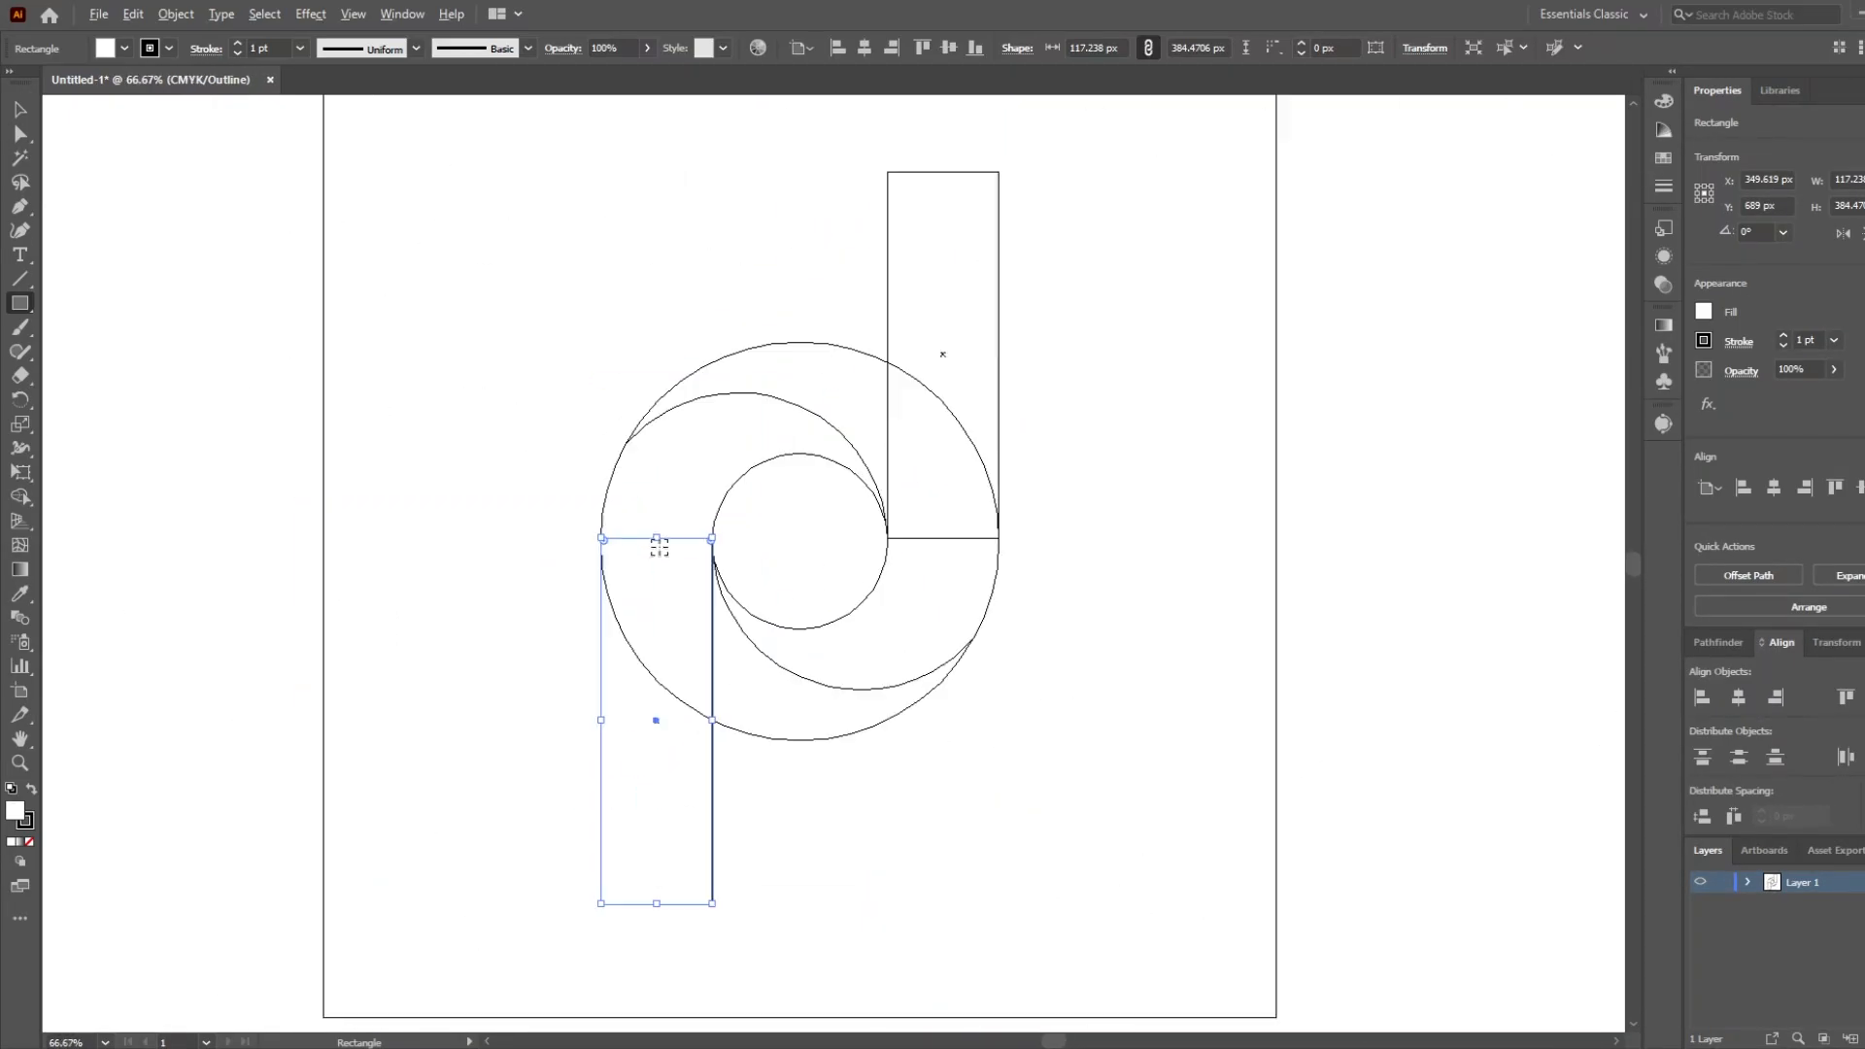
{"action": "scroll", "coordinate": [603, 549], "scroll_direction": "down", "scroll_amount": 5}
{"action": "key", "text": "ctrl+y"}
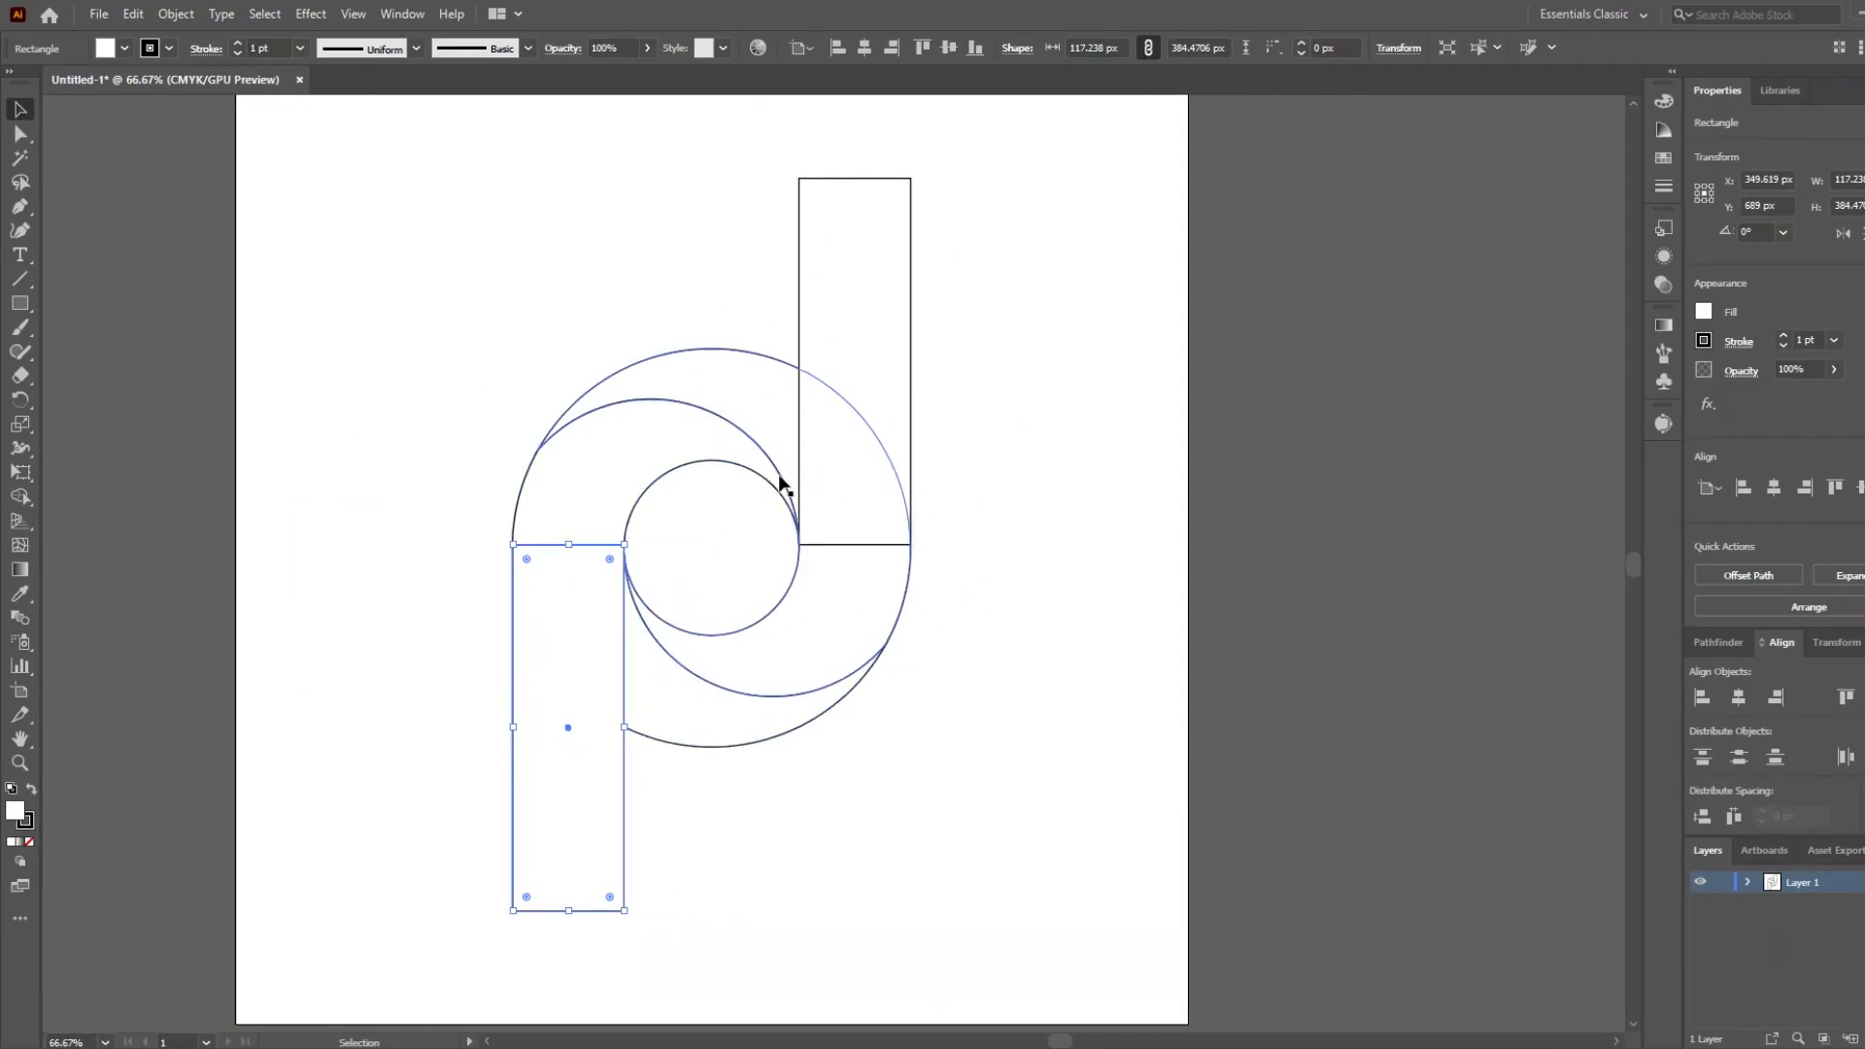
Send the upper and lower rectangles behind the ring.
{"action": "left_click", "coordinate": [895, 324], "text": "shift"}
{"action": "right_click", "coordinate": [896, 323]}
{"action": "mouse_move", "coordinate": [1036, 632]}
{"action": "left_click", "coordinate": [1208, 711]}
{"action": "left_click", "coordinate": [579, 815]}
{"action": "left_click", "coordinate": [886, 303]}
{"action": "left_click", "coordinate": [981, 628]}
Select all artwork and use the Shape Builder to merge the ring areas cut by the rectangles back into the two swirl halves.
{"action": "left_click_drag", "start_coordinate": [881, 739], "coordinate": [932, 696]}
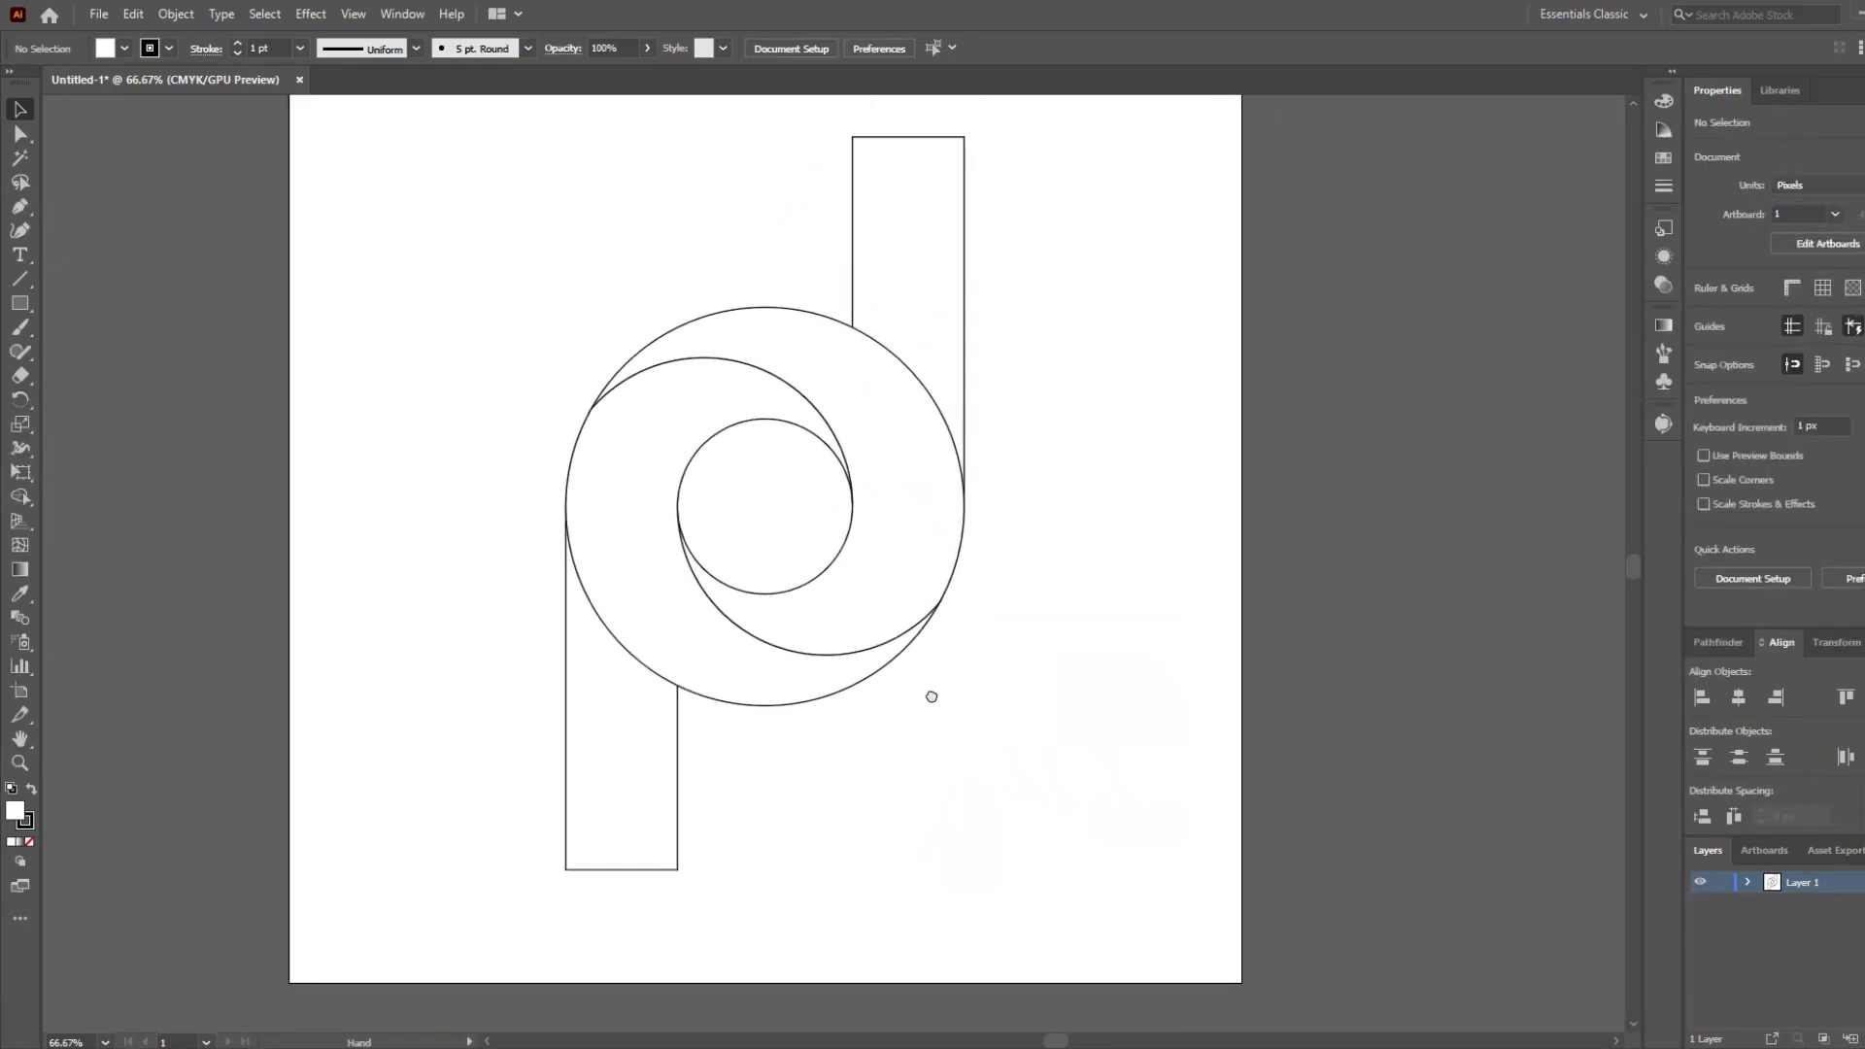
{"action": "left_click_drag", "start_coordinate": [485, 156], "coordinate": [1092, 892]}
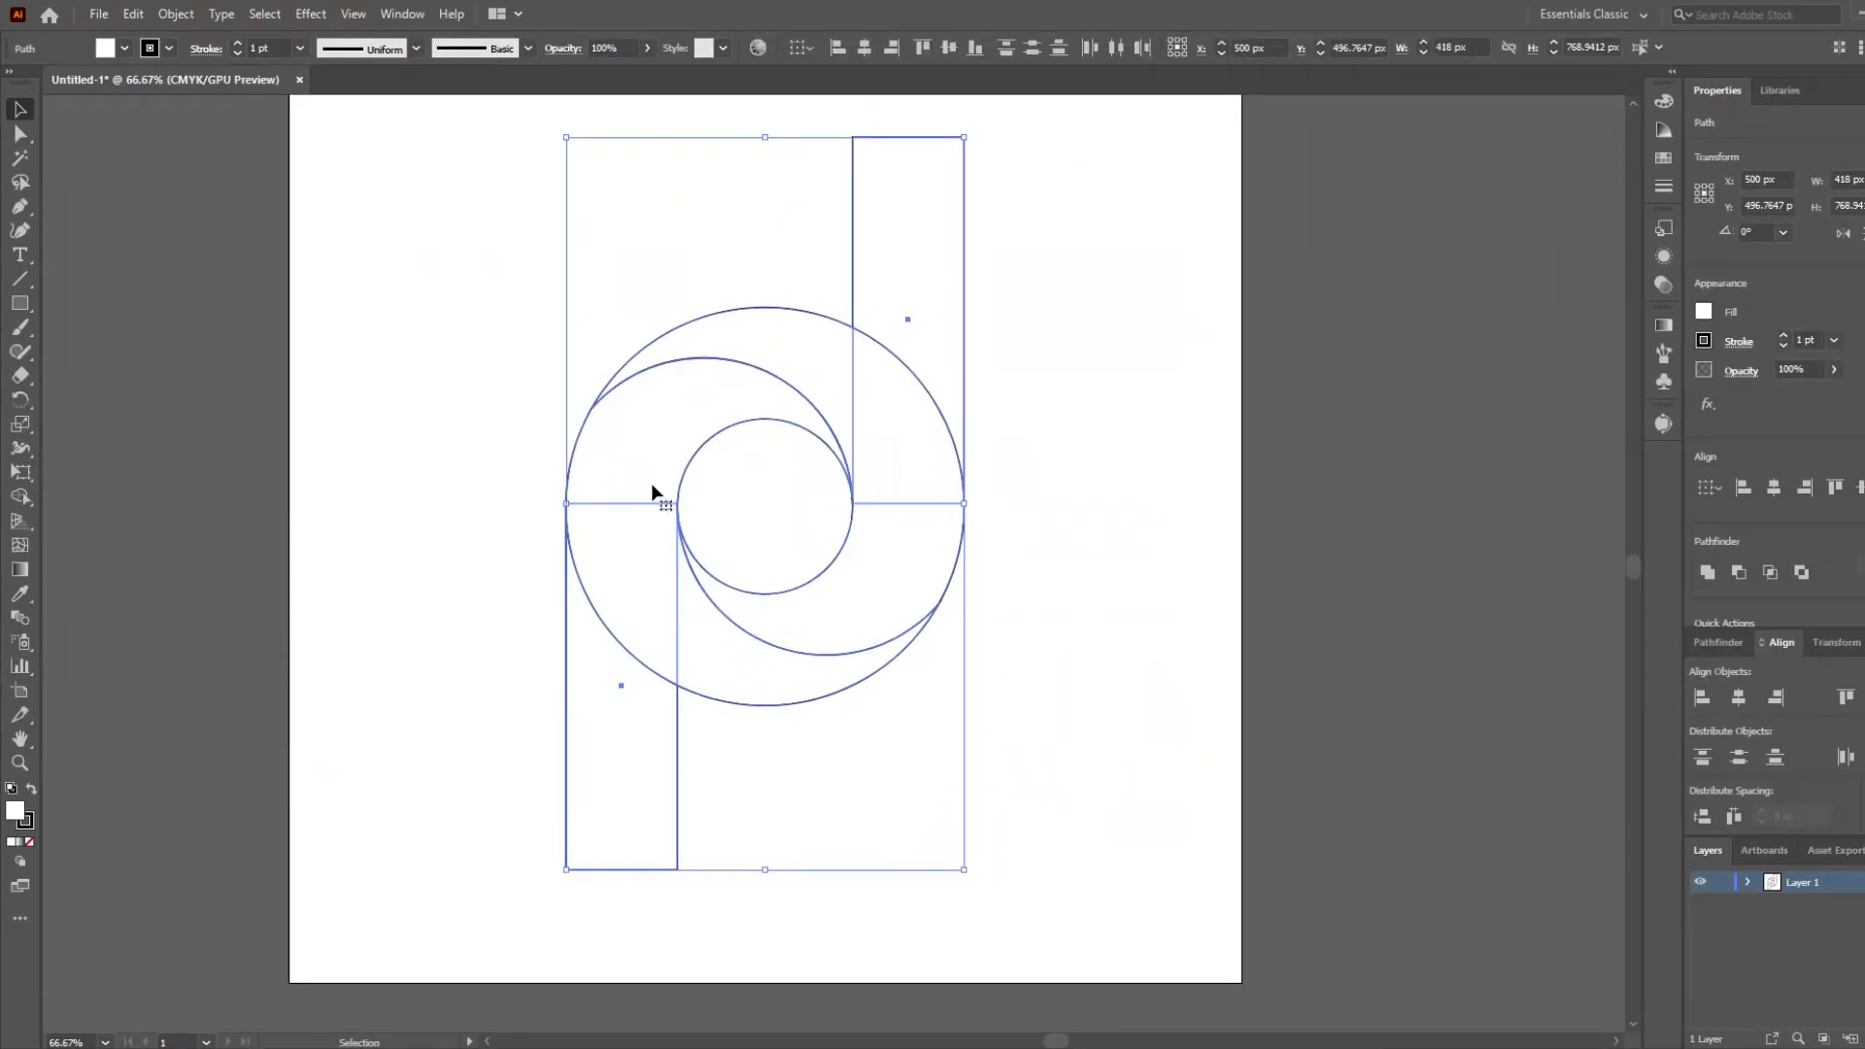
{"action": "left_click", "coordinate": [21, 499]}
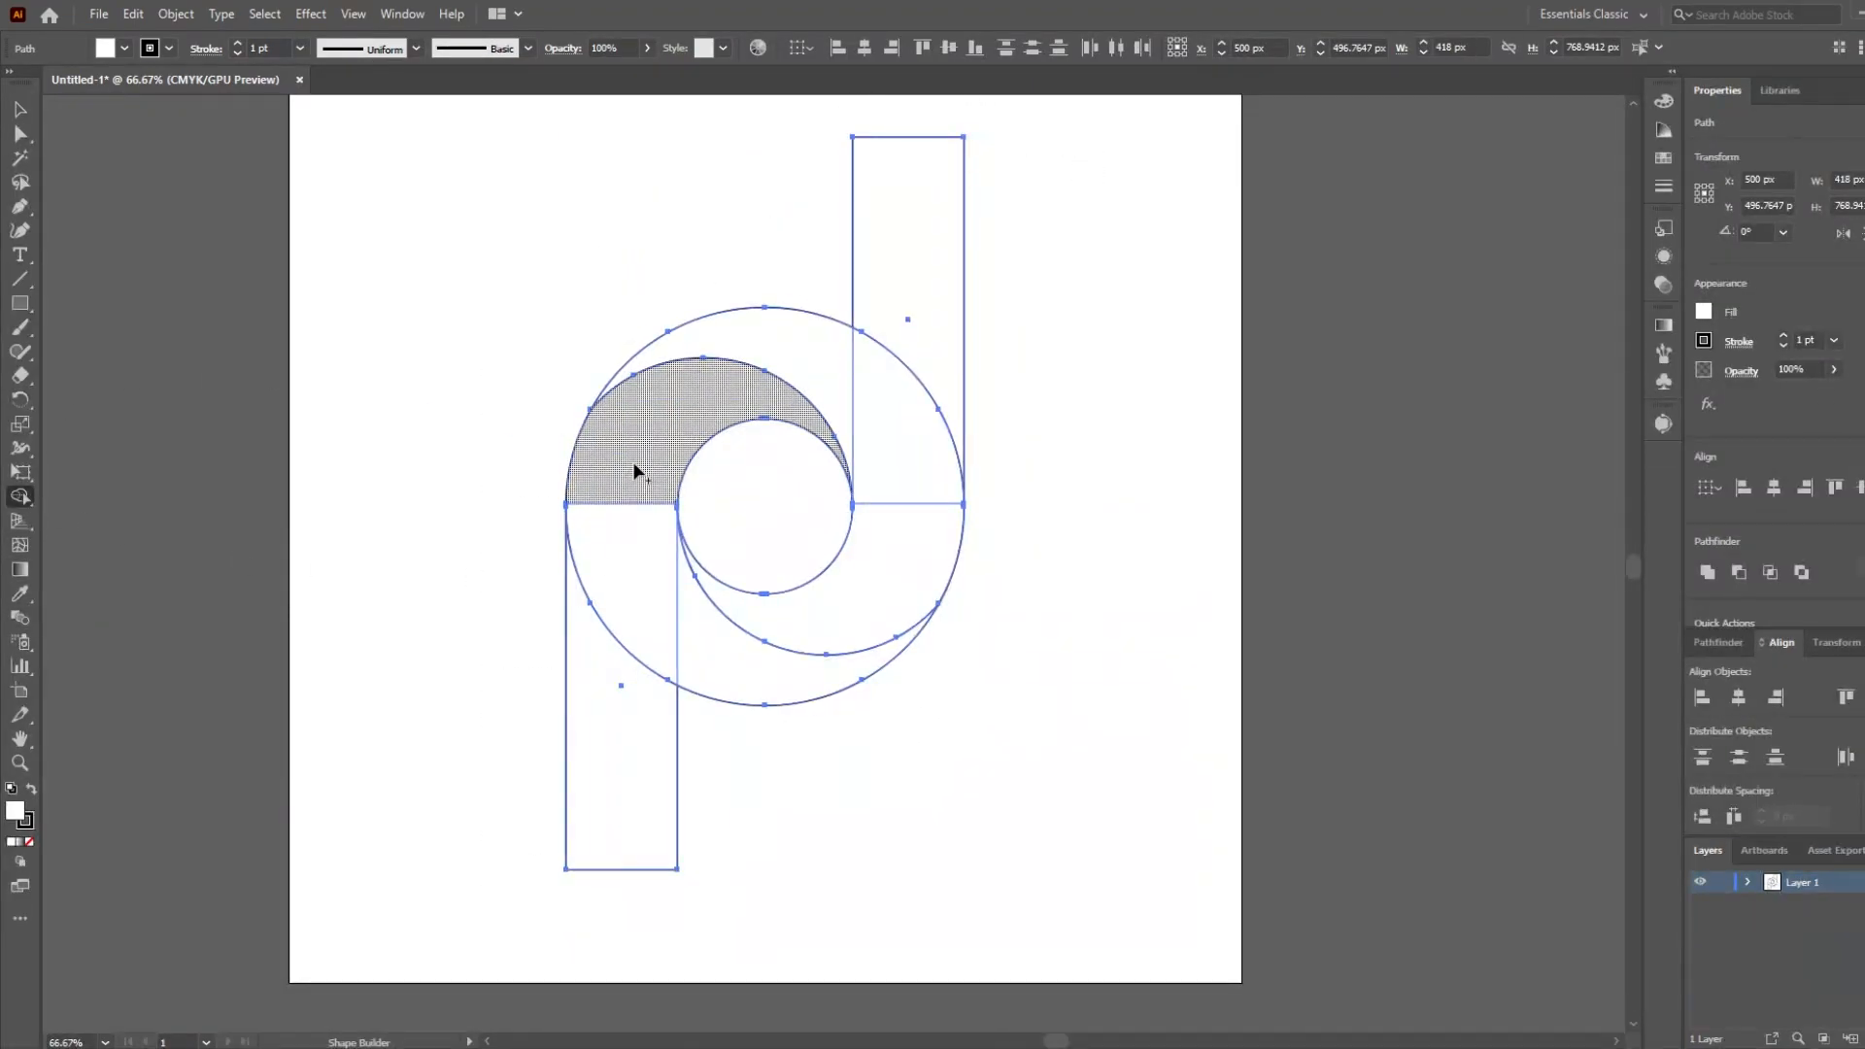
{"action": "left_click_drag", "start_coordinate": [631, 511], "coordinate": [639, 562]}
{"action": "left_click_drag", "start_coordinate": [826, 355], "coordinate": [885, 563]}
{"action": "mouse_move", "coordinate": [645, 486]}
{"action": "left_mouse_down"}
{"action": "mouse_move", "coordinate": [656, 552]}
{"action": "mouse_move", "coordinate": [688, 568]}
{"action": "left_mouse_up"}
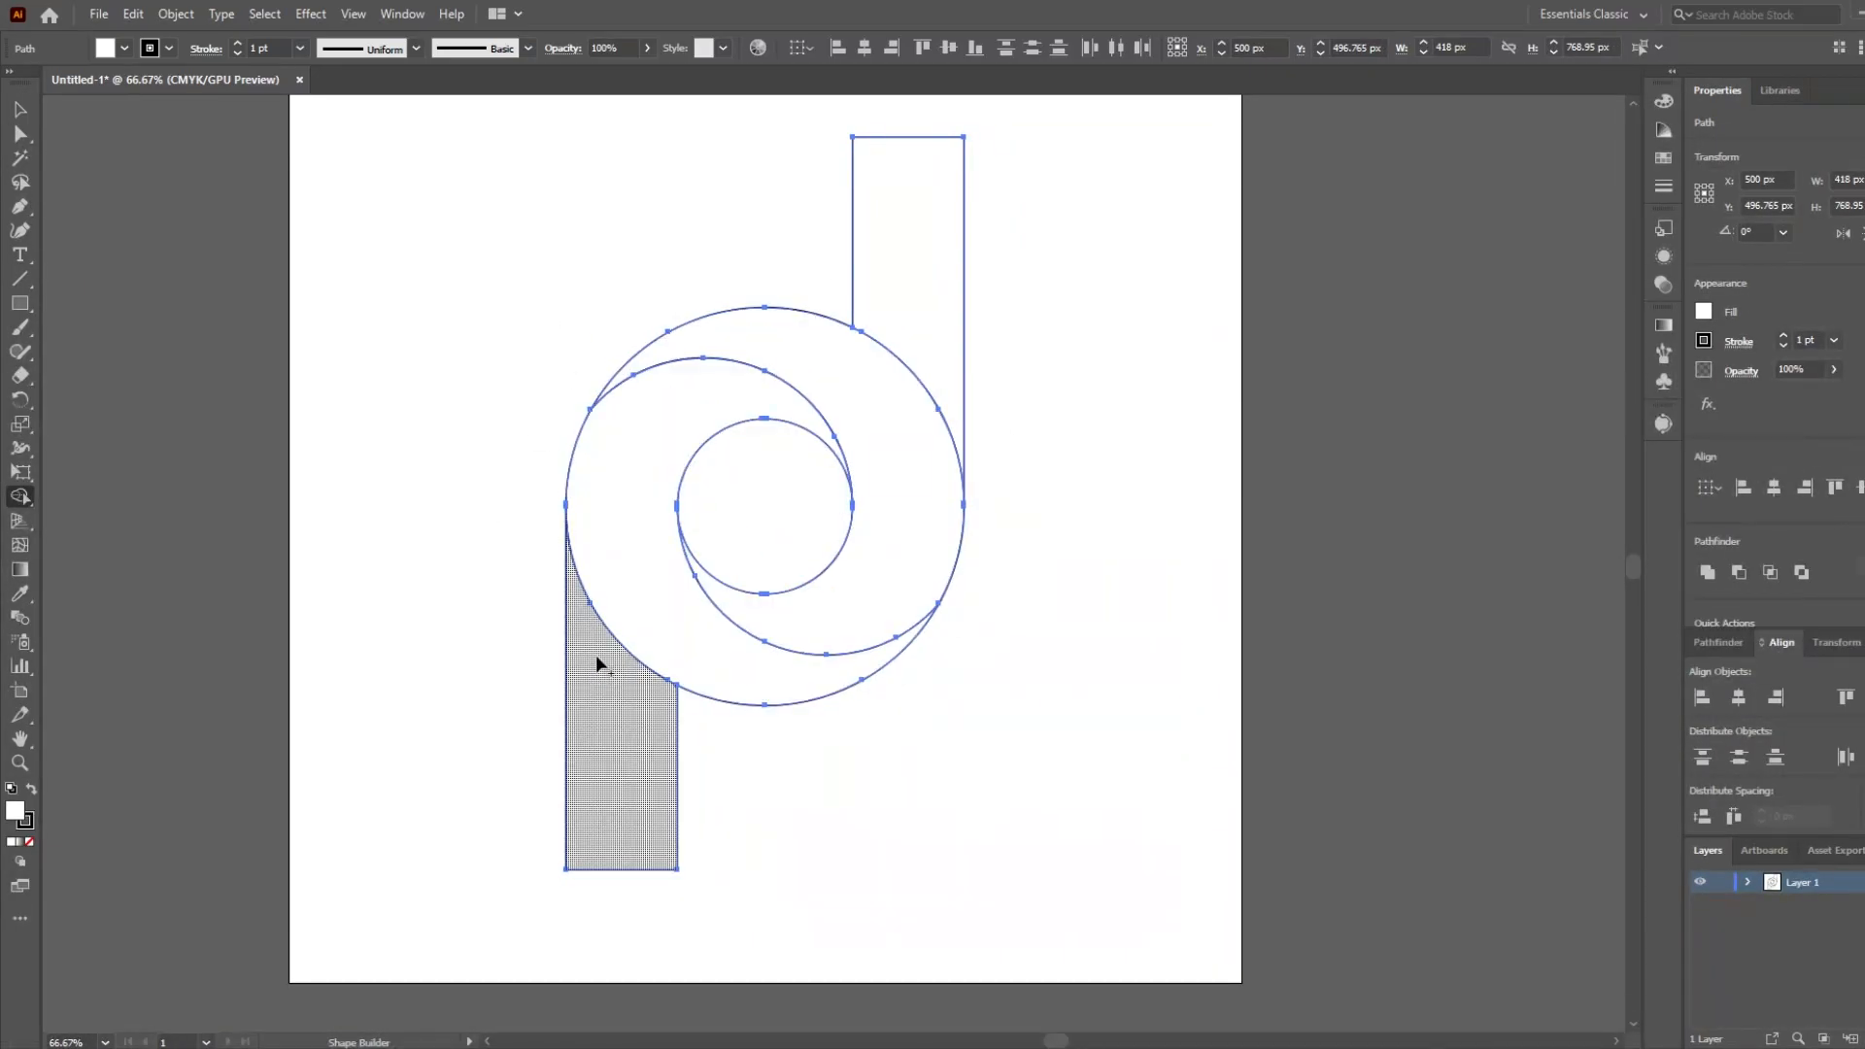
{"action": "left_click", "coordinate": [347, 433]}
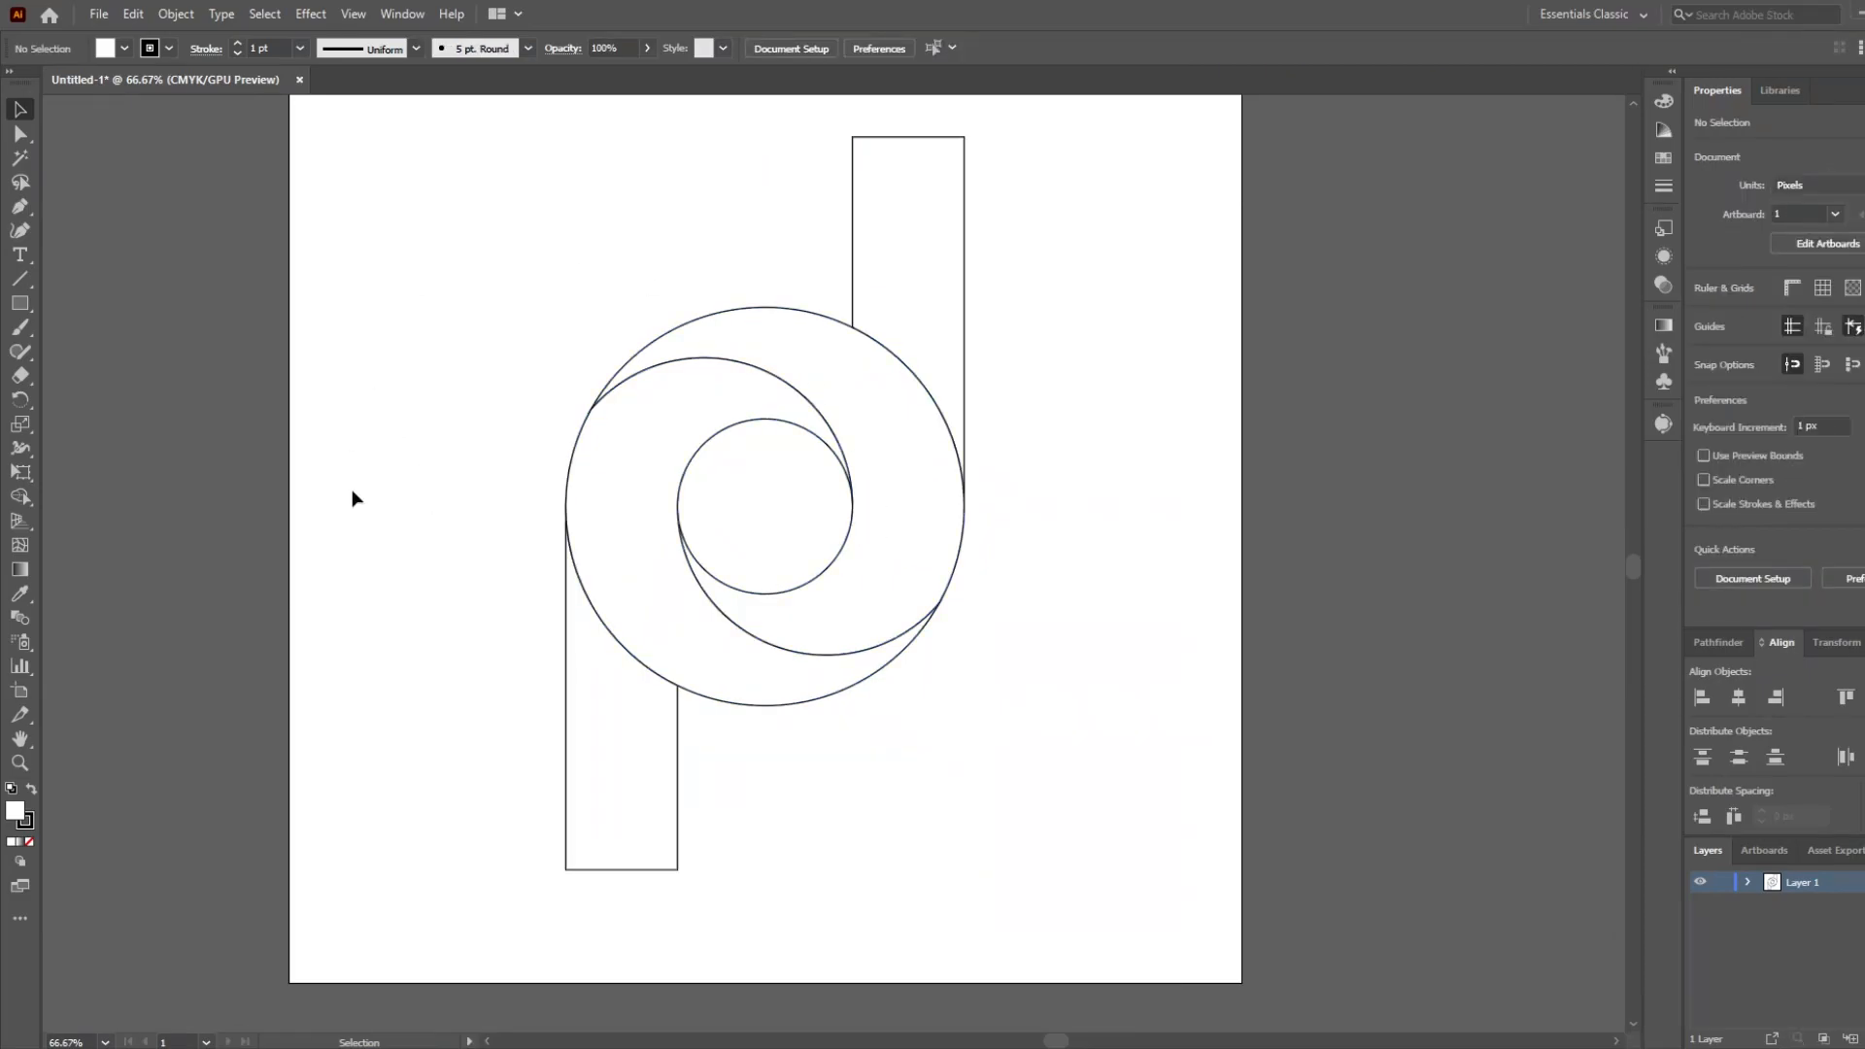
Round the lower bar's outer bottom corner on the side facing the ring's centre.
{"action": "left_click", "coordinate": [568, 825]}
{"action": "scroll", "coordinate": [654, 866], "scroll_direction": "up", "scroll_amount": 3}
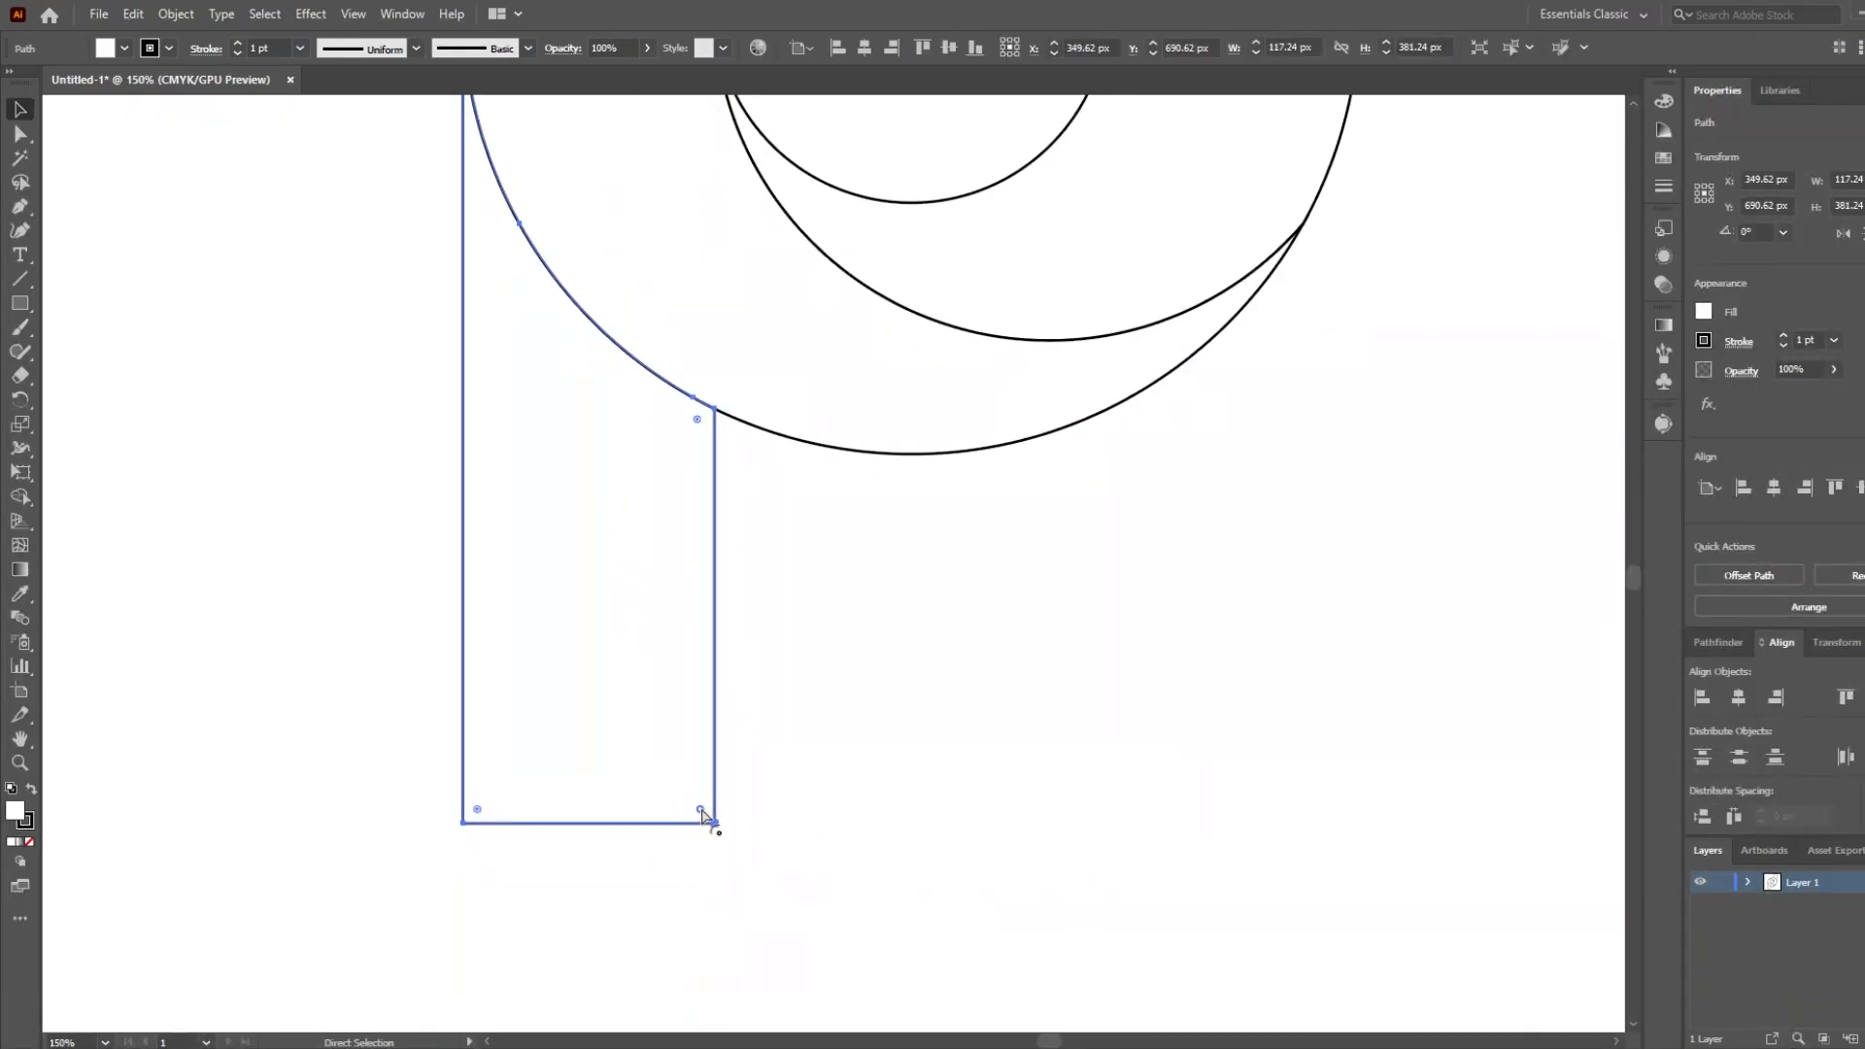
{"action": "left_click_drag", "start_coordinate": [399, 343], "coordinate": [400, 343]}
Round the upper bar's top corner on the side facing the ring's centre to mirror the lower bar.
{"action": "left_click_drag", "start_coordinate": [981, 436], "coordinate": [613, 913]}
{"action": "left_click_drag", "start_coordinate": [835, 184], "coordinate": [809, 850]}
{"action": "left_click_drag", "start_coordinate": [751, 345], "coordinate": [755, 433]}
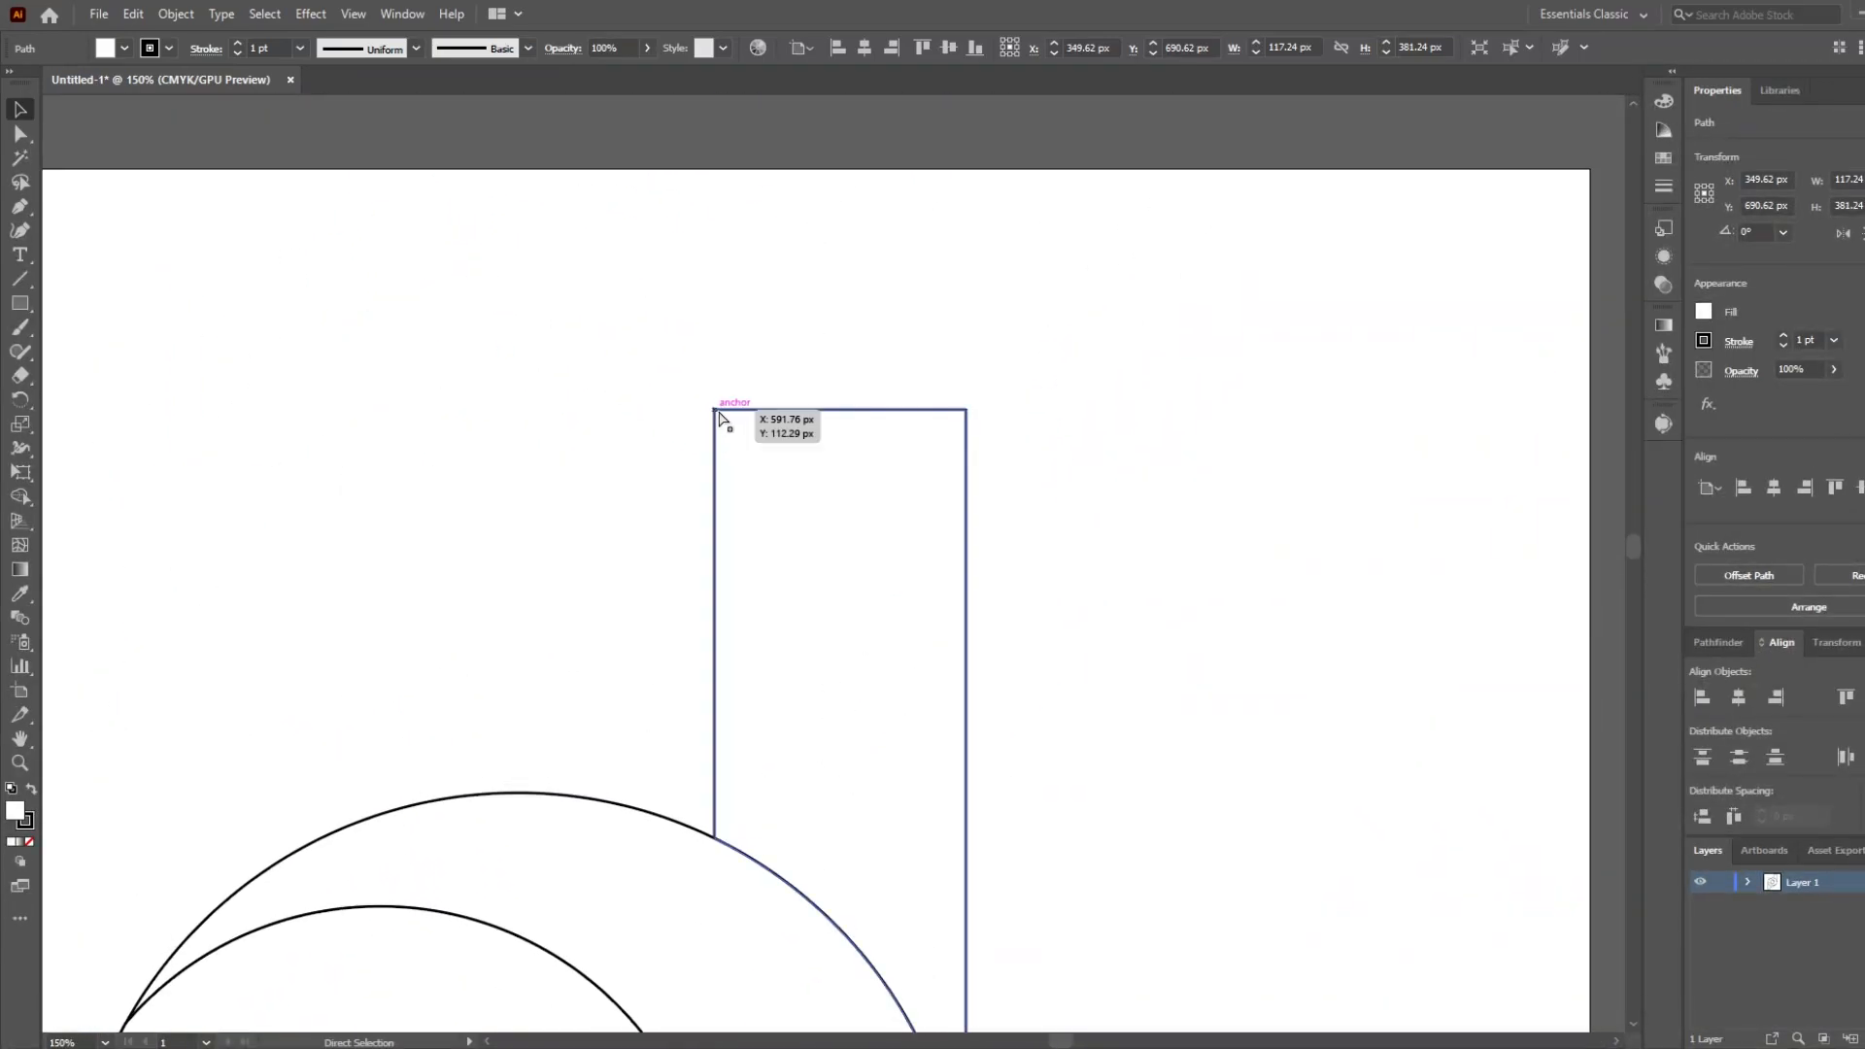
{"action": "left_click_drag", "start_coordinate": [1005, 847], "coordinate": [1005, 847]}
{"action": "left_click_drag", "start_coordinate": [1063, 933], "coordinate": [1140, 454]}
{"action": "scroll", "coordinate": [680, 719], "scroll_direction": "down", "scroll_amount": 4}
{"action": "left_click_drag", "start_coordinate": [725, 803], "coordinate": [748, 662]}
{"action": "left_click", "coordinate": [715, 505]}
Examine the outlines where the two swirl halves meet the rounded bars and the inner circle.
{"action": "scroll", "coordinate": [691, 587], "scroll_direction": "up", "scroll_amount": 1}
{"action": "scroll", "coordinate": [748, 662], "scroll_direction": "up", "scroll_amount": 1}
{"action": "scroll", "coordinate": [748, 662], "scroll_direction": "down", "scroll_amount": 1}
{"action": "scroll", "coordinate": [749, 662], "scroll_direction": "up", "scroll_amount": 1}
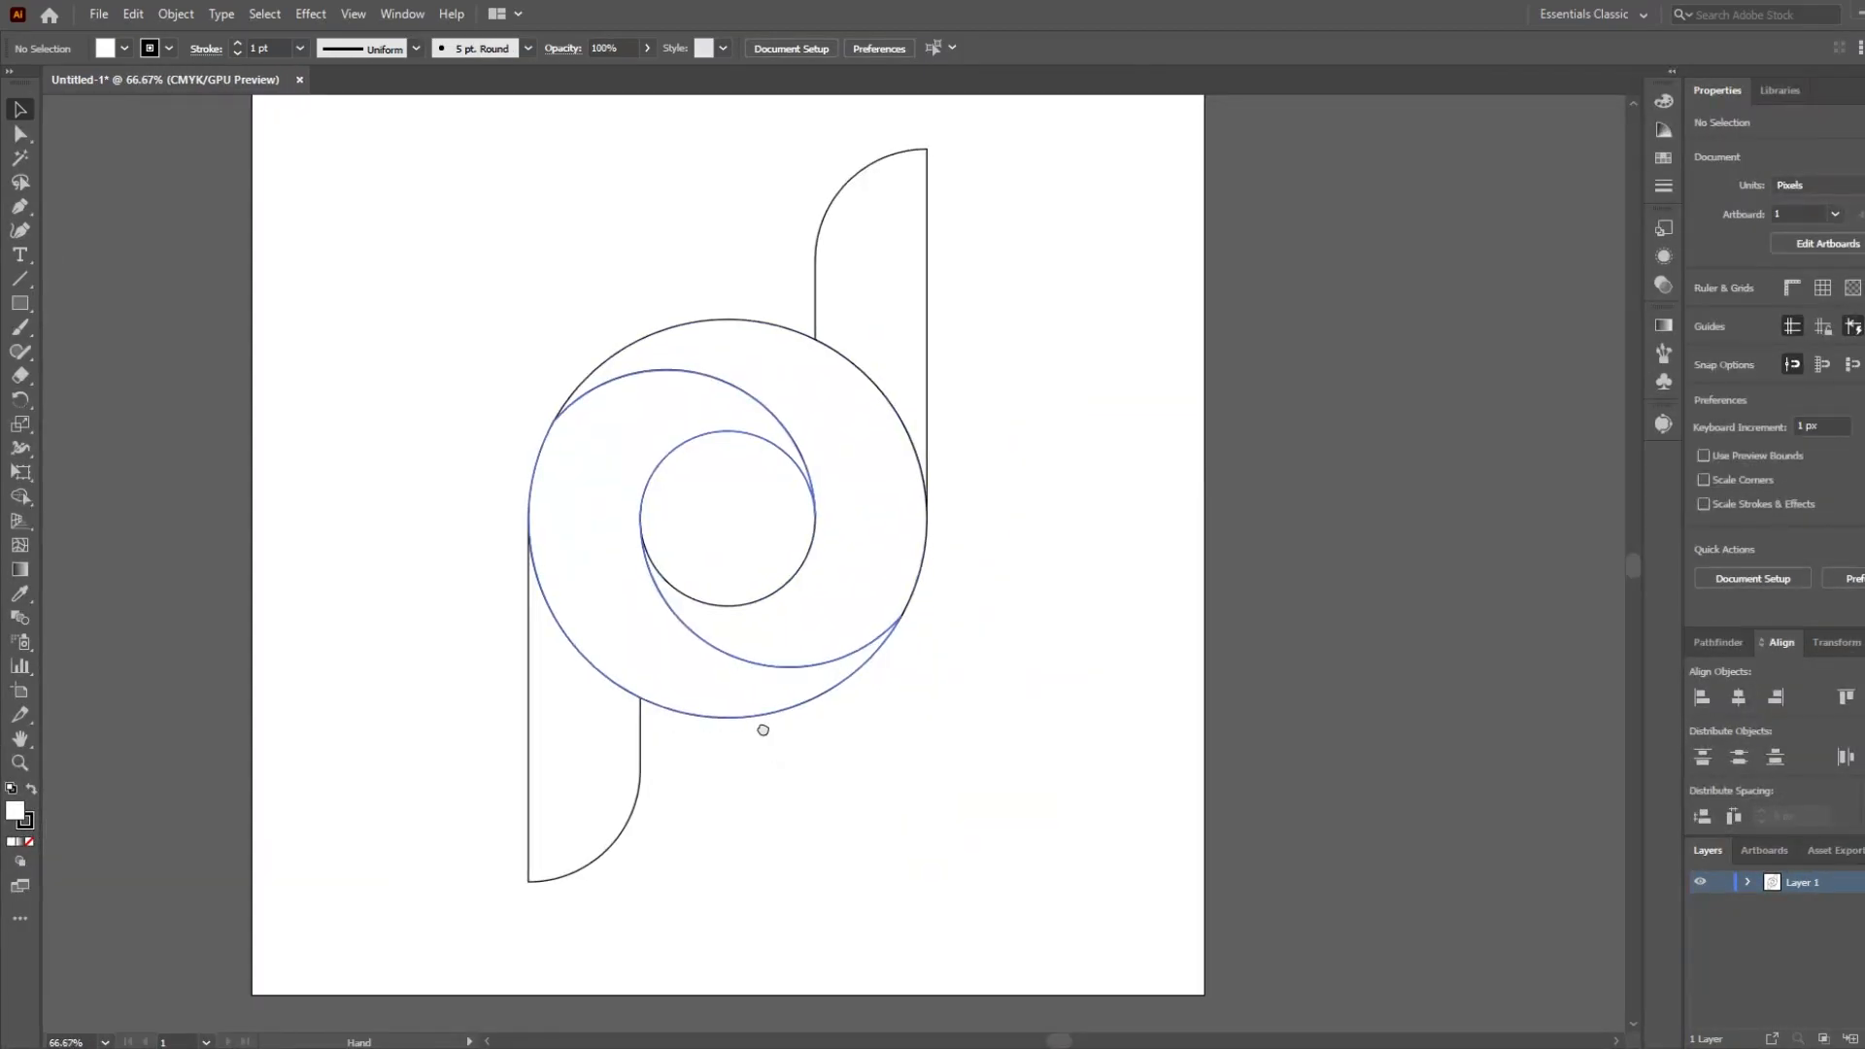
{"action": "scroll", "coordinate": [773, 750], "scroll_direction": "down", "scroll_amount": 1}
{"action": "left_click_drag", "start_coordinate": [430, 204], "coordinate": [430, 204]}
{"action": "left_click", "coordinate": [457, 356]}
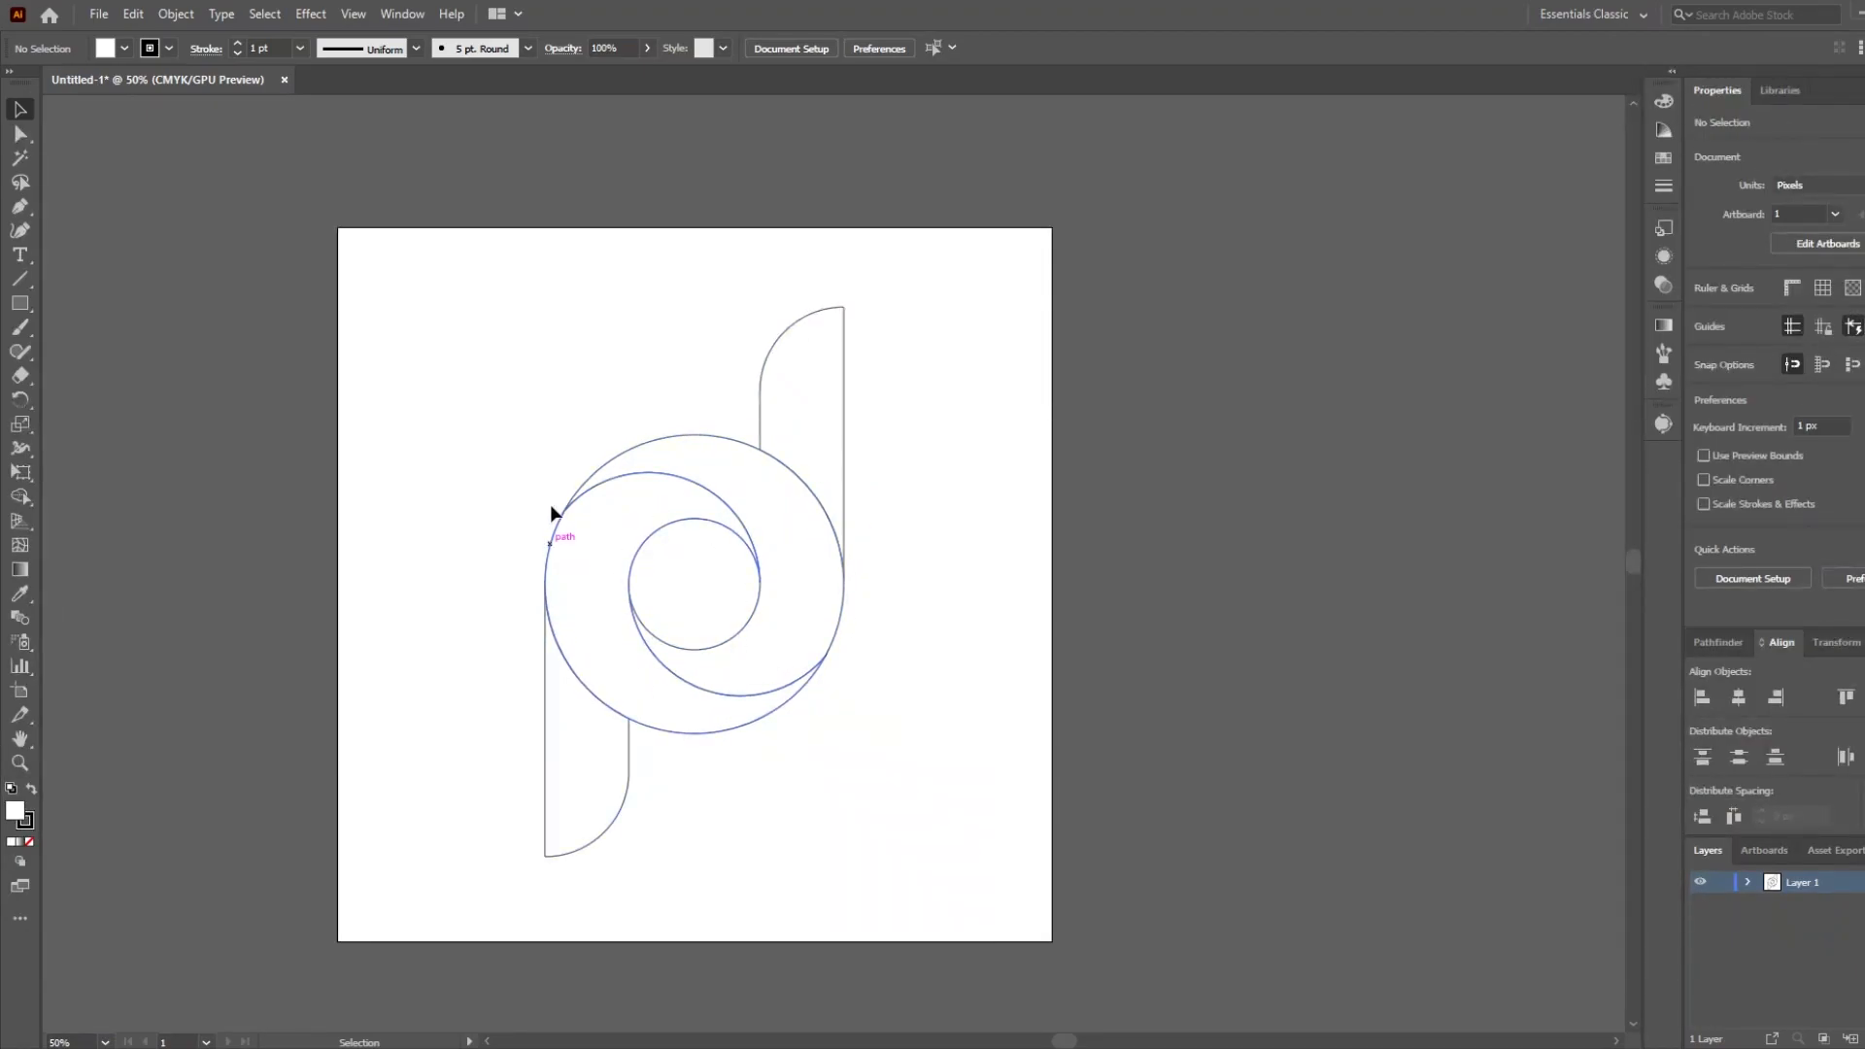
{"action": "scroll", "coordinate": [688, 544], "scroll_direction": "up", "scroll_amount": 1}
{"action": "key", "text": "space"}
{"action": "left_click_drag", "start_coordinate": [706, 567], "coordinate": [616, 509]}
{"action": "scroll", "coordinate": [577, 587], "scroll_direction": "up", "scroll_amount": 1}
{"action": "scroll", "coordinate": [577, 587], "scroll_direction": "down", "scroll_amount": 1}
{"action": "scroll", "coordinate": [577, 587], "scroll_direction": "up", "scroll_amount": 1}
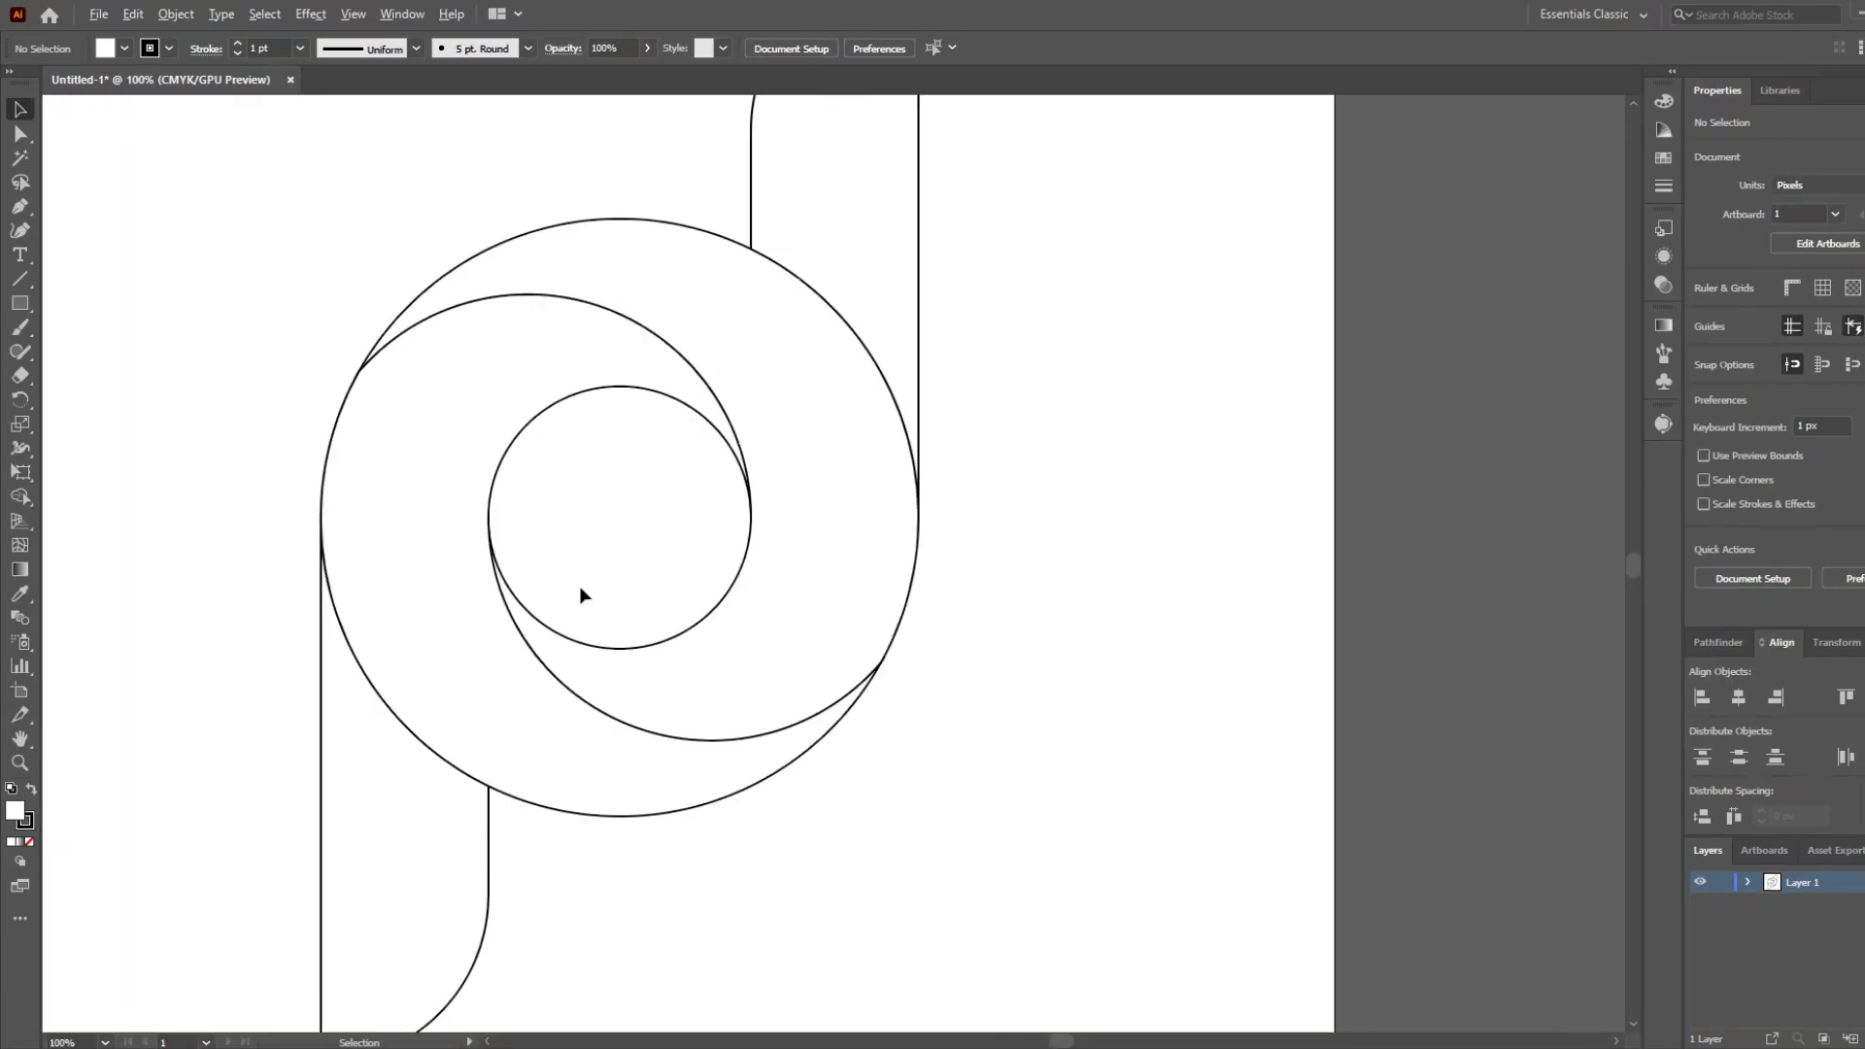
{"action": "scroll", "coordinate": [505, 585], "scroll_direction": "down", "scroll_amount": 1}
{"action": "key", "text": "space"}
{"action": "left_click_drag", "start_coordinate": [486, 583], "coordinate": [612, 615]}
Select all the artwork and give it no fill with a black stroke.
{"action": "left_click", "coordinate": [546, 797]}
{"action": "left_click_drag", "start_coordinate": [763, 611], "coordinate": [855, 719]}
{"action": "left_click", "coordinate": [1665, 159]}
{"action": "left_click", "coordinate": [1664, 186]}
{"action": "key", "text": "/"}
{"action": "left_click", "coordinate": [1550, 92]}
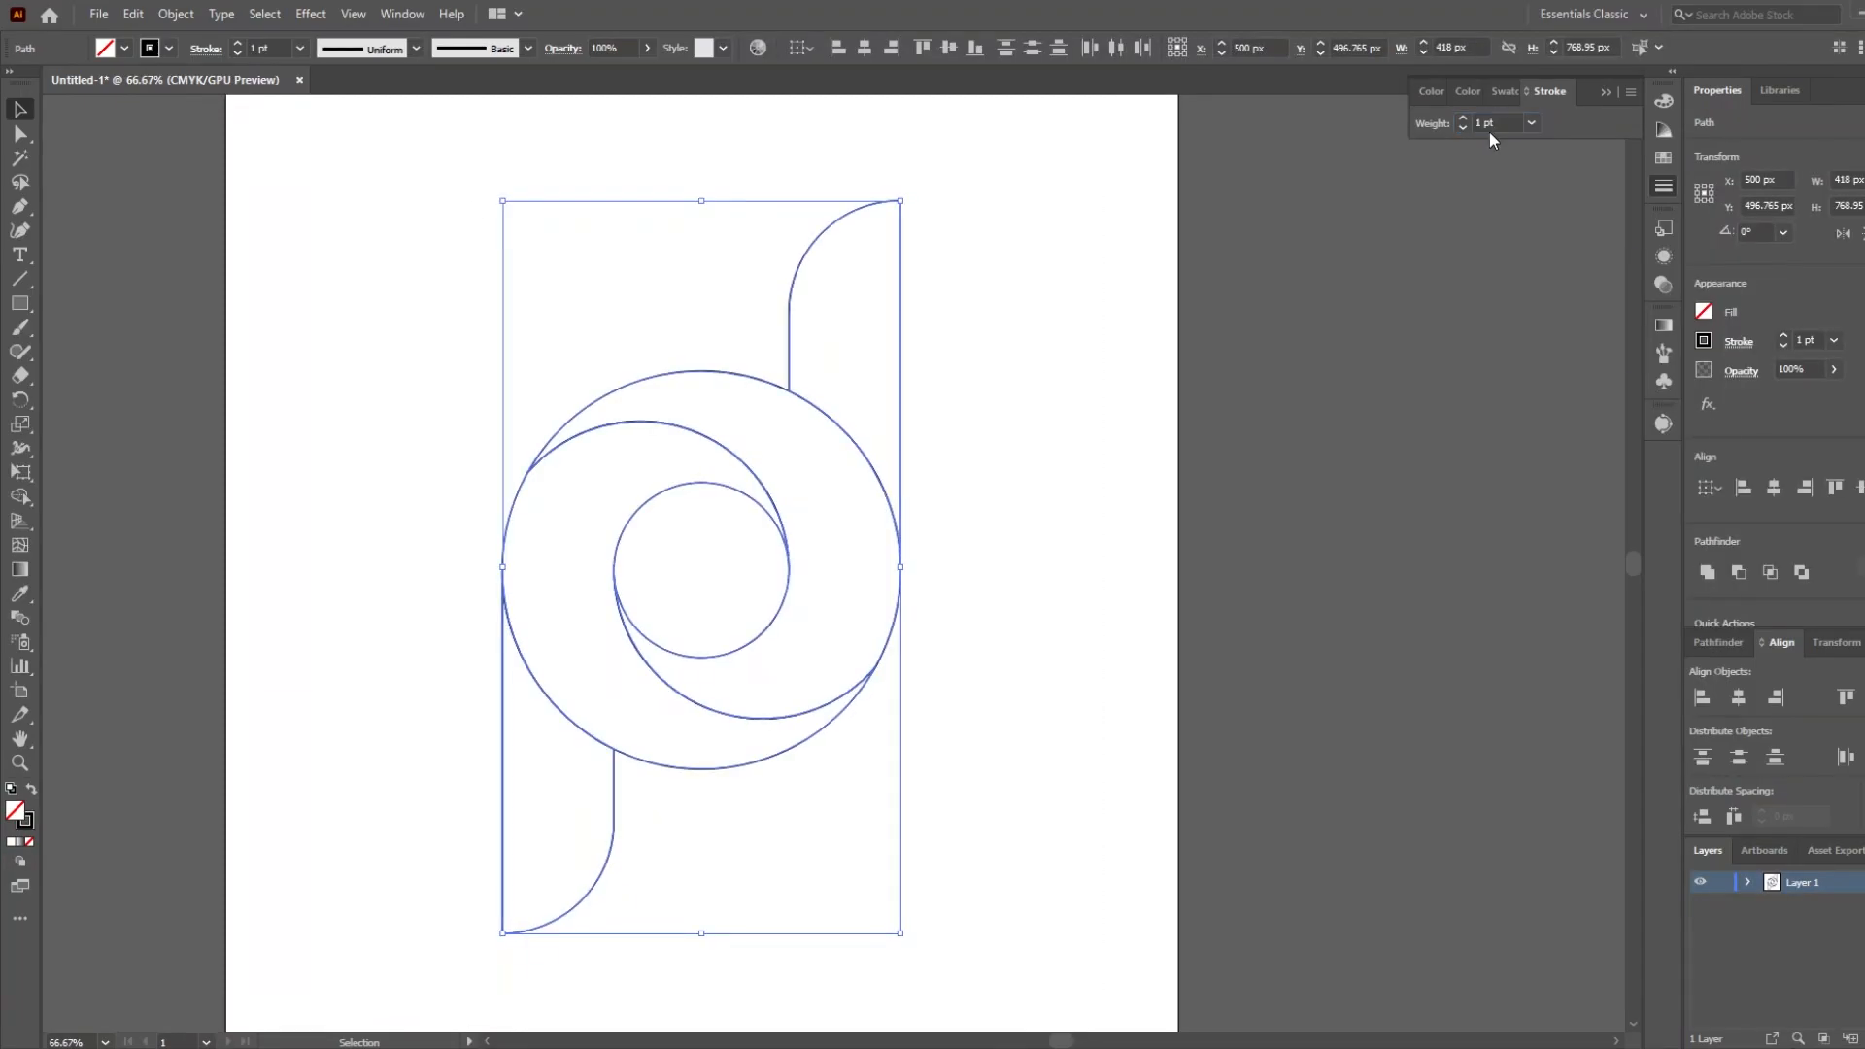
{"action": "left_click", "coordinate": [1664, 100]}
{"action": "left_click", "coordinate": [1425, 121]}
{"action": "left_click", "coordinate": [1411, 122]}
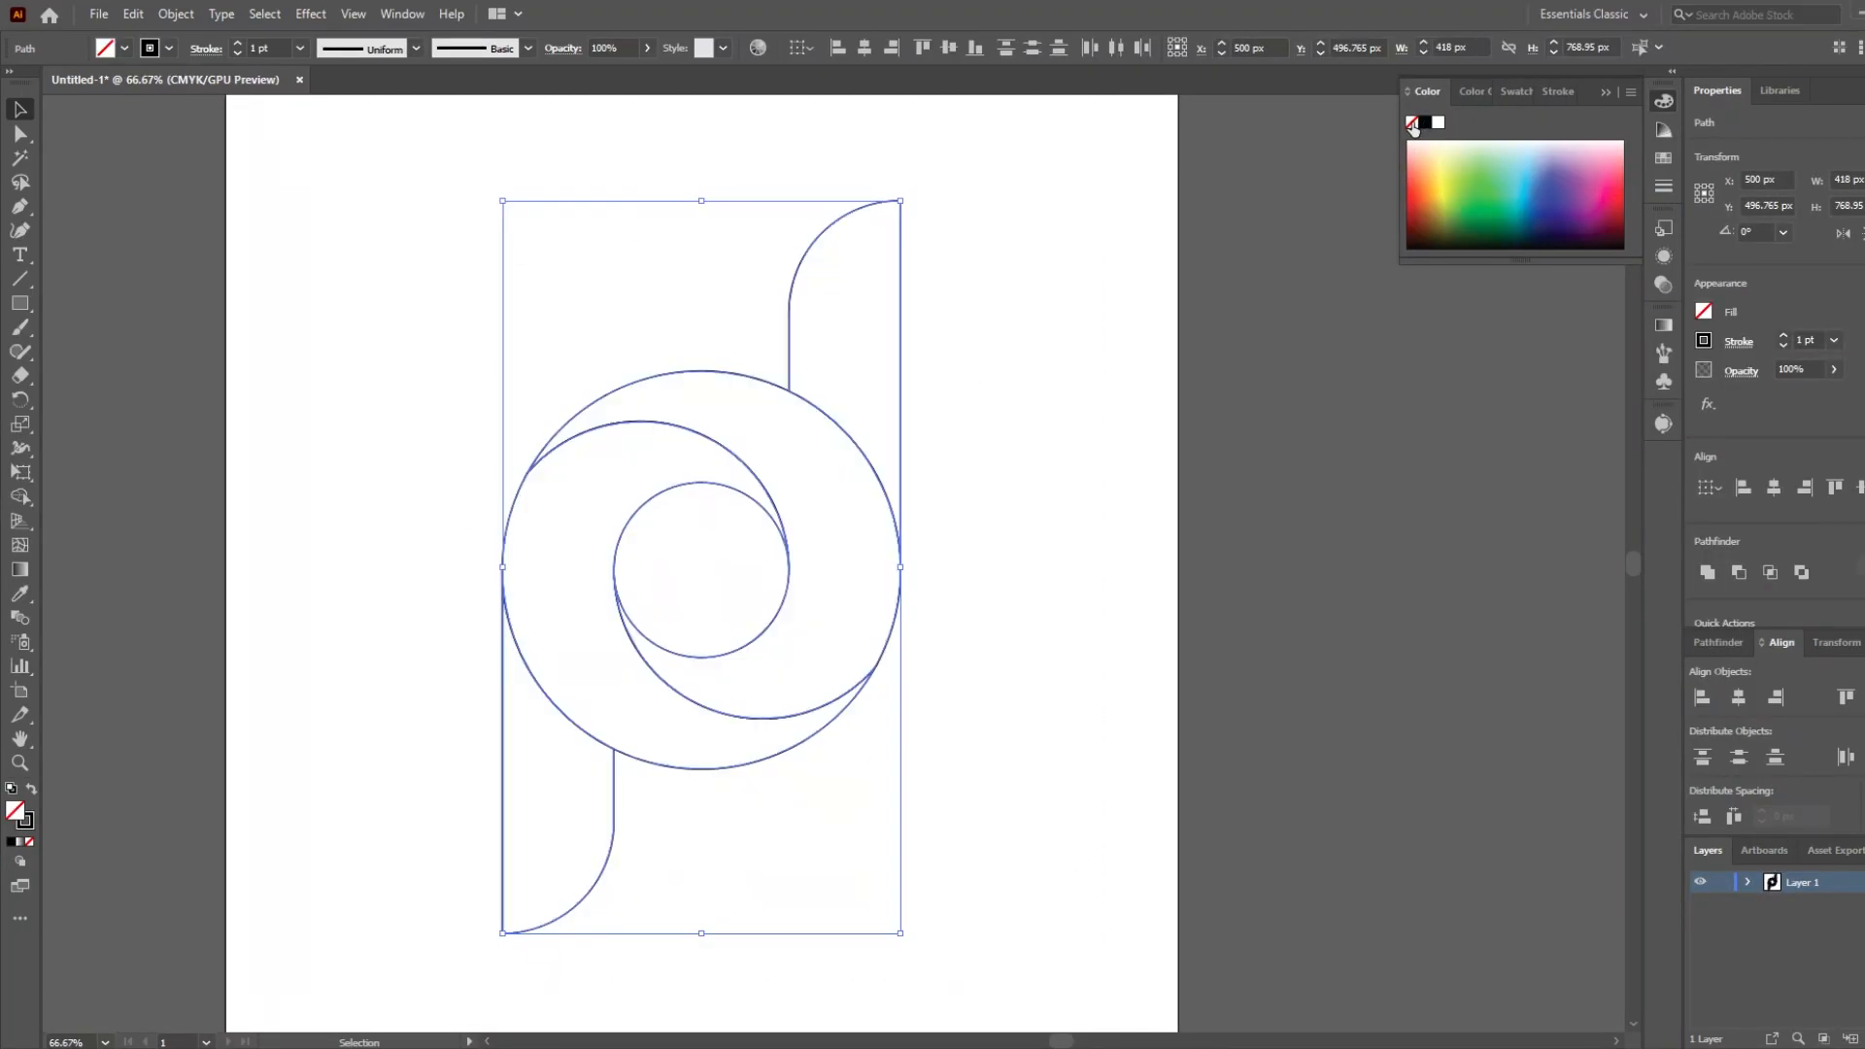
Select only the lower bar and fill it with a linear gradient at 90°.
{"action": "left_click", "coordinate": [1665, 324]}
{"action": "left_click", "coordinate": [1511, 349]}
{"action": "key", "text": "ctrl+z"}
{"action": "left_click", "coordinate": [530, 756]}
{"action": "left_click", "coordinate": [503, 763]}
{"action": "left_click", "coordinate": [1511, 348]}
{"action": "left_click", "coordinate": [1559, 427]}
{"action": "left_click", "coordinate": [1579, 537]}
Set the lower bar's gradient stops to cyan at the start and dark indigo at the end.
{"action": "double_click", "coordinate": [1603, 506]}
{"action": "left_click", "coordinate": [1465, 569]}
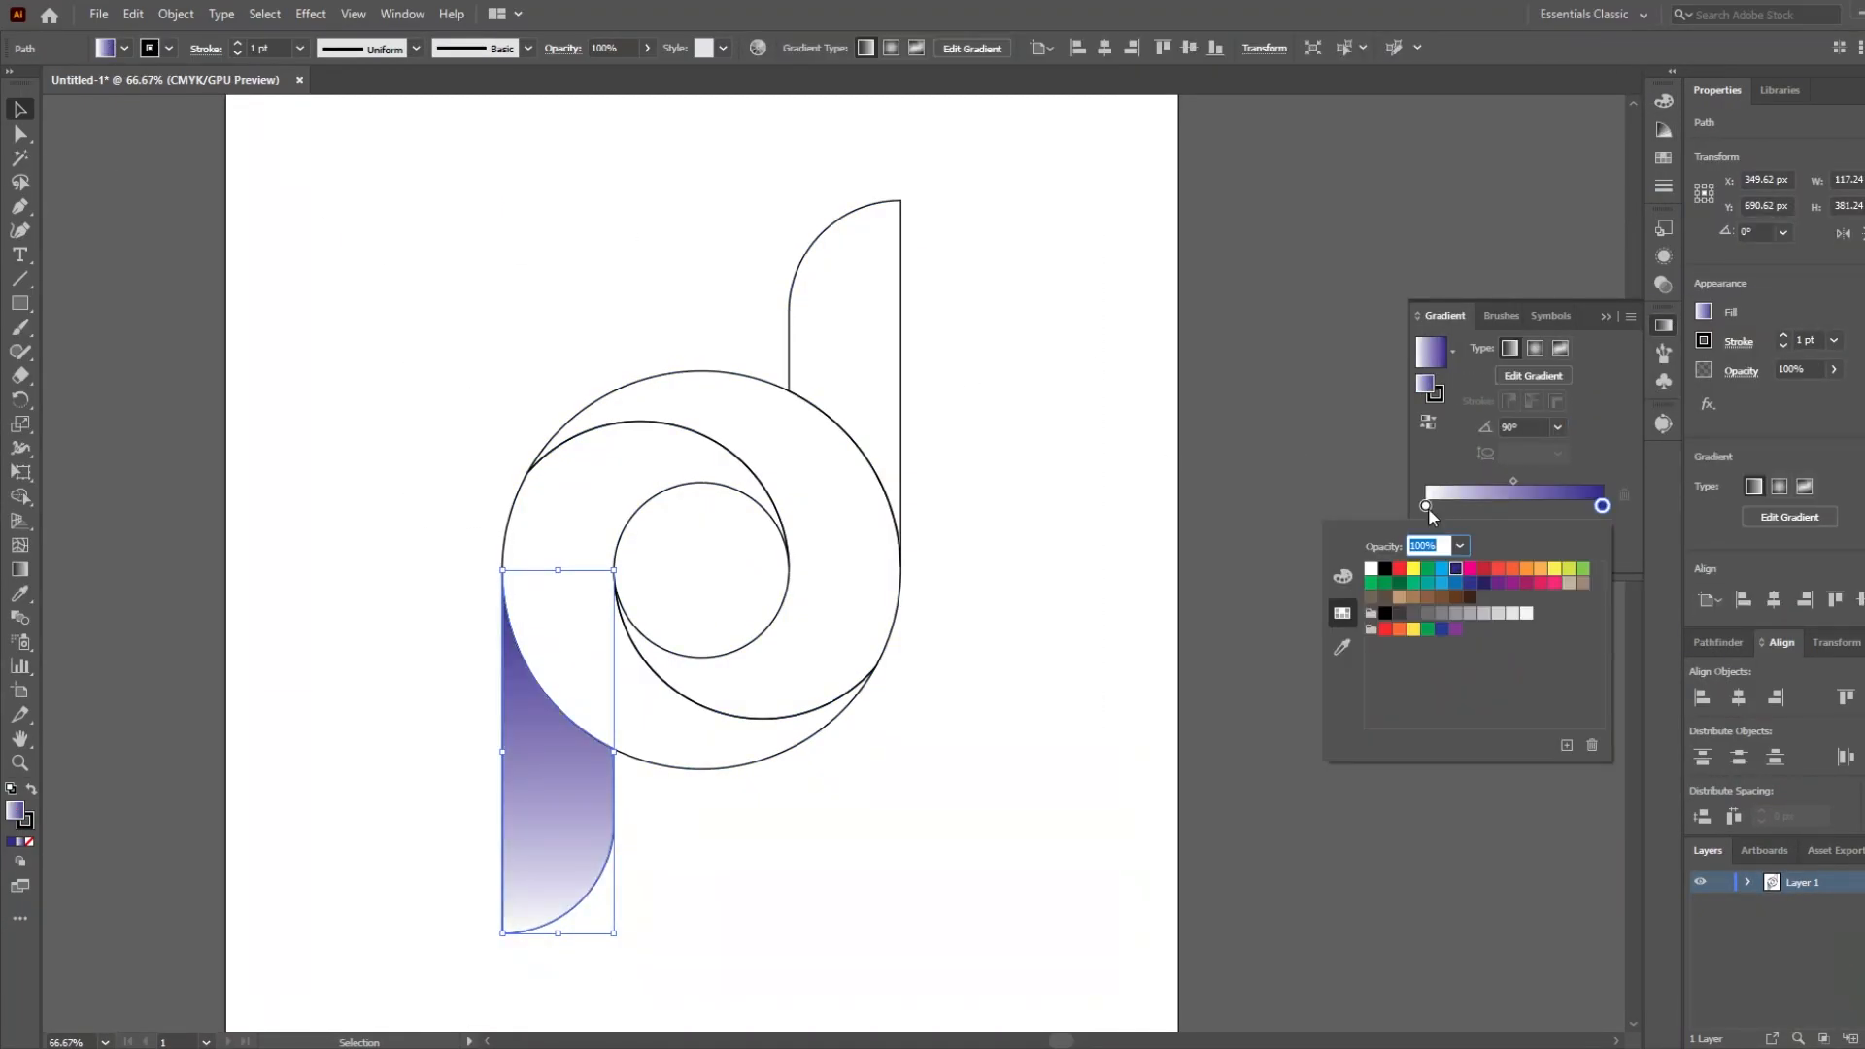
{"action": "double_click", "coordinate": [1425, 507]}
{"action": "left_click", "coordinate": [1449, 570]}
Make the lower bar's gradient radial, stretch it from the bottom tip towards the ring, and undo the last gradient adjustments.
{"action": "key", "text": "g"}
{"action": "left_click", "coordinate": [1535, 349]}
{"action": "left_click_drag", "start_coordinate": [558, 752], "coordinate": [509, 926]}
{"action": "left_click_drag", "start_coordinate": [616, 543], "coordinate": [574, 692]}
{"action": "left_click_drag", "start_coordinate": [539, 811], "coordinate": [548, 775]}
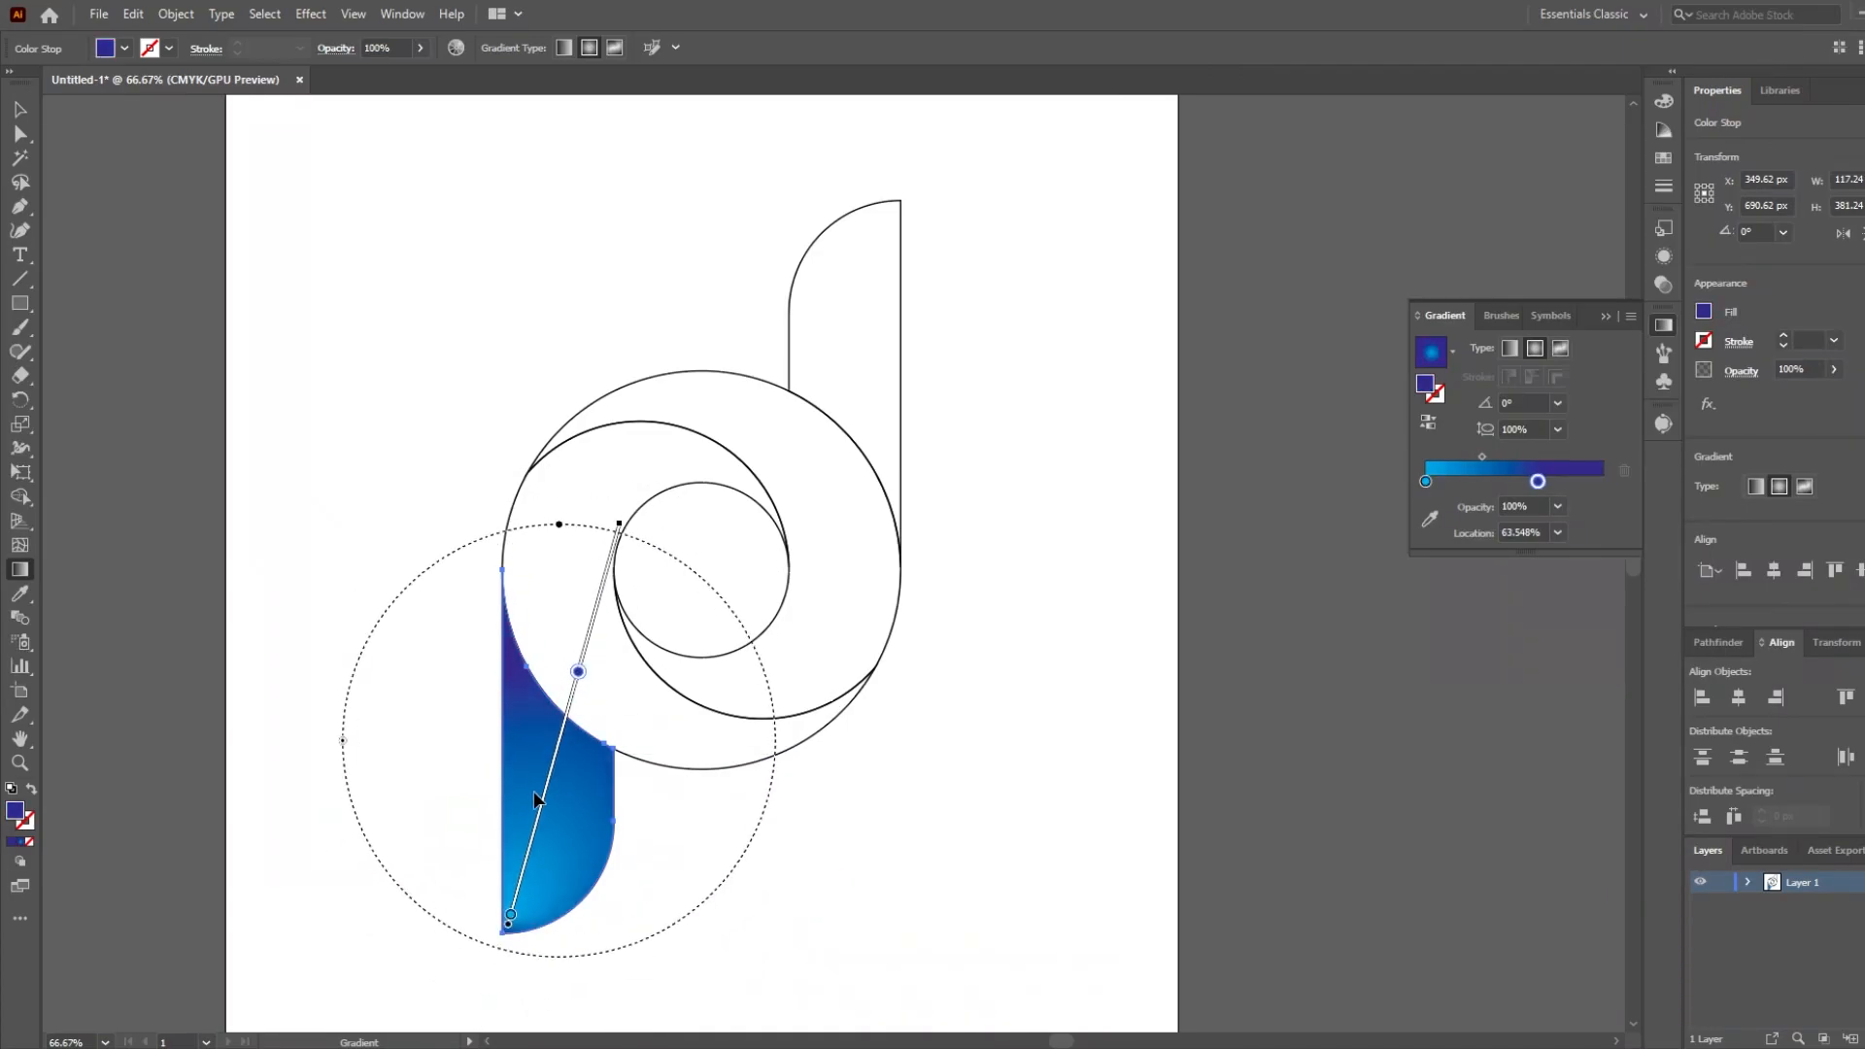
{"action": "key", "text": "ctrl+z"}
{"action": "key", "text": "ctrl+z"}
Reverse the lower bar's radial gradient and stretch it from the ring past the bottom tip, with the indigo stop at about 18%.
{"action": "left_click", "coordinate": [1429, 422]}
{"action": "left_click_drag", "start_coordinate": [586, 615], "coordinate": [526, 946]}
{"action": "left_click_drag", "start_coordinate": [609, 600], "coordinate": [579, 691]}
{"action": "mouse_move", "coordinate": [544, 808]}
{"action": "left_mouse_down"}
{"action": "mouse_move", "coordinate": [564, 752]}
{"action": "mouse_move", "coordinate": [570, 769]}
{"action": "mouse_move", "coordinate": [558, 740]}
{"action": "left_mouse_up"}
{"action": "left_click_drag", "start_coordinate": [581, 672], "coordinate": [612, 581]}
{"action": "left_click_drag", "start_coordinate": [481, 921], "coordinate": [466, 962]}
{"action": "left_click_drag", "start_coordinate": [624, 551], "coordinate": [596, 623]}
{"action": "left_click_drag", "start_coordinate": [571, 682], "coordinate": [538, 766]}
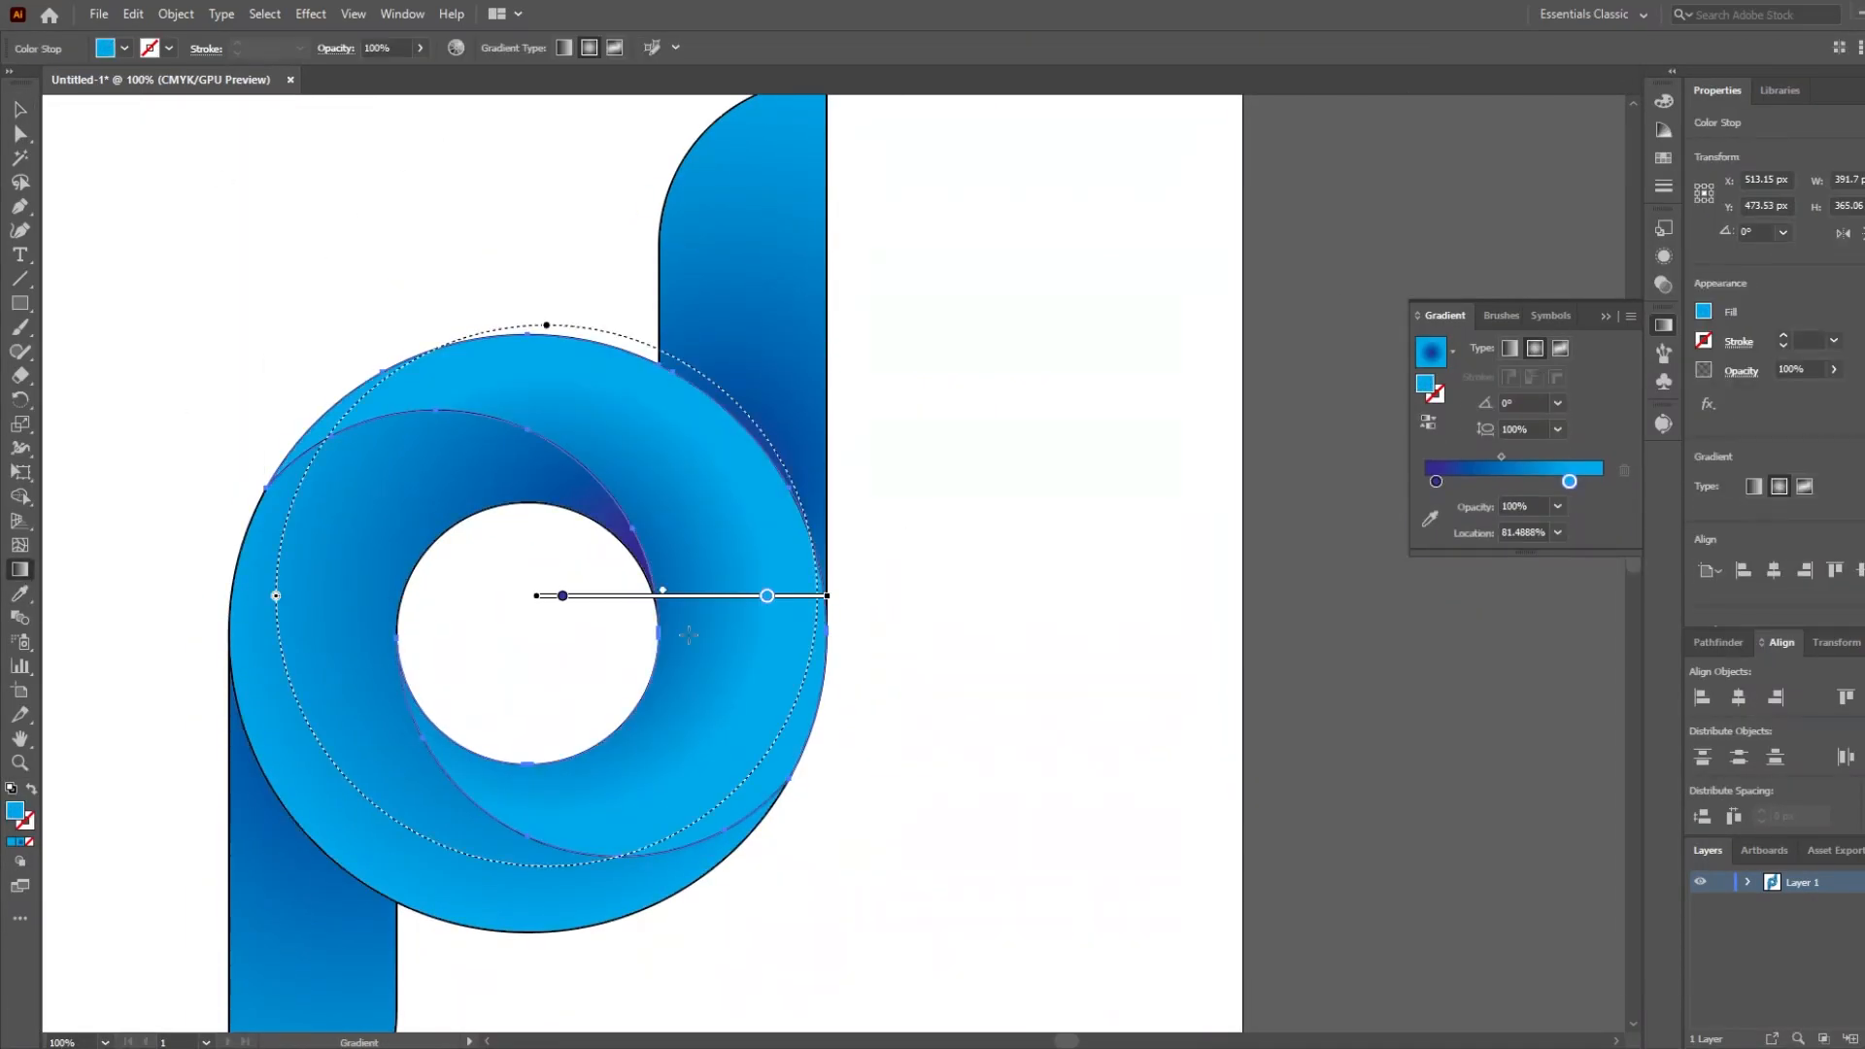
Reposition and resize the radial gradient on the ring's swirl shape so dark indigo shades its inner edge and cyan its outer band.
{"action": "left_click_drag", "start_coordinate": [874, 596], "coordinate": [970, 595]}
{"action": "mouse_move", "coordinate": [587, 596]}
{"action": "left_mouse_down"}
{"action": "mouse_move", "coordinate": [389, 683]}
{"action": "mouse_move", "coordinate": [527, 635]}
{"action": "left_mouse_up"}
{"action": "left_click_drag", "start_coordinate": [526, 633], "coordinate": [470, 633]}
{"action": "left_click_drag", "start_coordinate": [965, 438], "coordinate": [874, 474]}
{"action": "mouse_move", "coordinate": [539, 607]}
{"action": "left_mouse_down"}
{"action": "mouse_move", "coordinate": [488, 628]}
{"action": "mouse_move", "coordinate": [507, 620]}
{"action": "left_mouse_up"}
{"action": "left_click_drag", "start_coordinate": [266, 550], "coordinate": [350, 550]}
{"action": "left_click_drag", "start_coordinate": [511, 619], "coordinate": [546, 760]}
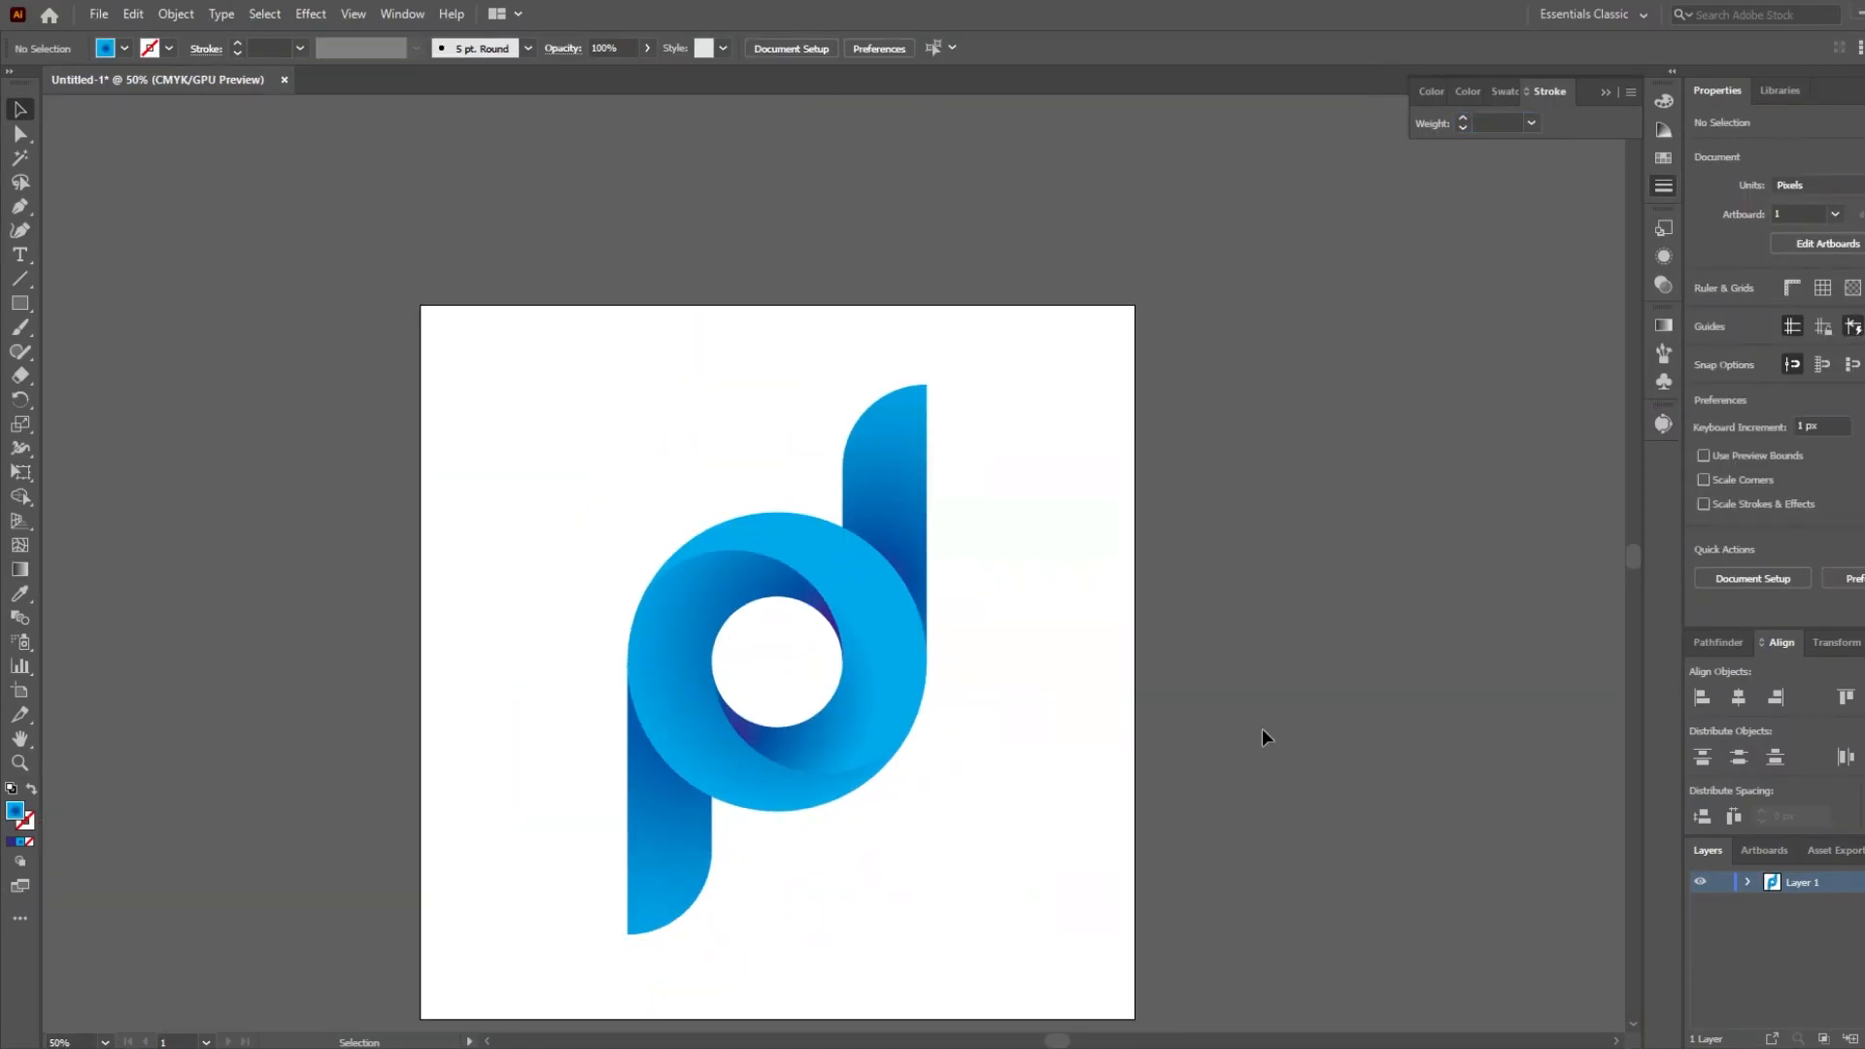
Remove the artwork's stroke and refine the swirl halves' radial gradient with a dark indigo outer stop at about 95%.
{"action": "scroll", "coordinate": [1086, 889], "scroll_direction": "up", "scroll_amount": 1}
{"action": "left_click", "coordinate": [872, 402]}
{"action": "mouse_move", "coordinate": [814, 469]}
{"action": "left_mouse_down"}
{"action": "mouse_move", "coordinate": [854, 423]}
{"action": "mouse_move", "coordinate": [915, 416]}
{"action": "left_mouse_up"}
{"action": "mouse_move", "coordinate": [502, 796]}
{"action": "left_mouse_down"}
{"action": "mouse_move", "coordinate": [461, 767]}
{"action": "mouse_move", "coordinate": [533, 765]}
{"action": "mouse_move", "coordinate": [547, 822]}
{"action": "mouse_move", "coordinate": [602, 812]}
{"action": "left_mouse_up"}
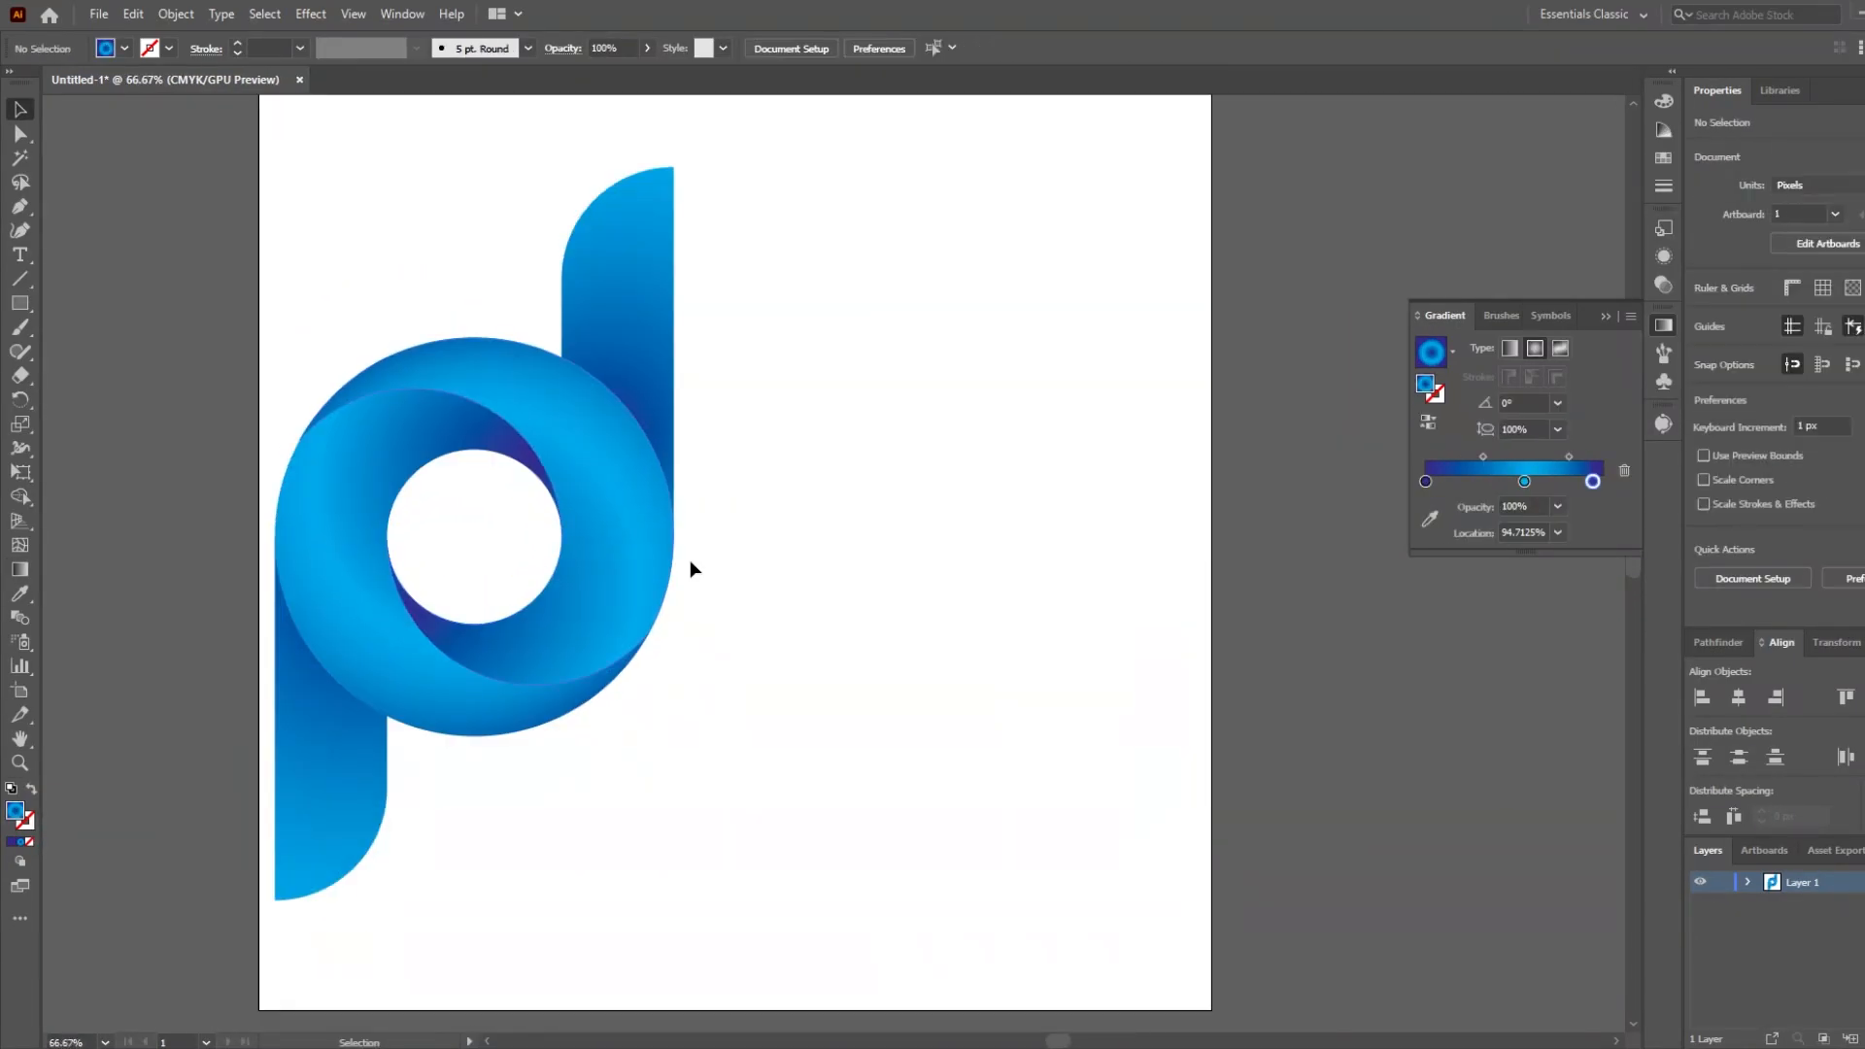
Create an empty text area about 697 by 259 px below the ring, with centred 60 pt text.
{"action": "key", "text": "t"}
{"action": "left_click", "coordinate": [437, 737]}
{"action": "key", "text": "ctrl+z"}
{"action": "left_click_drag", "start_coordinate": [527, 745], "coordinate": [1192, 993]}
{"action": "key", "text": "BackSpace"}
{"action": "left_click", "coordinate": [1787, 537]}
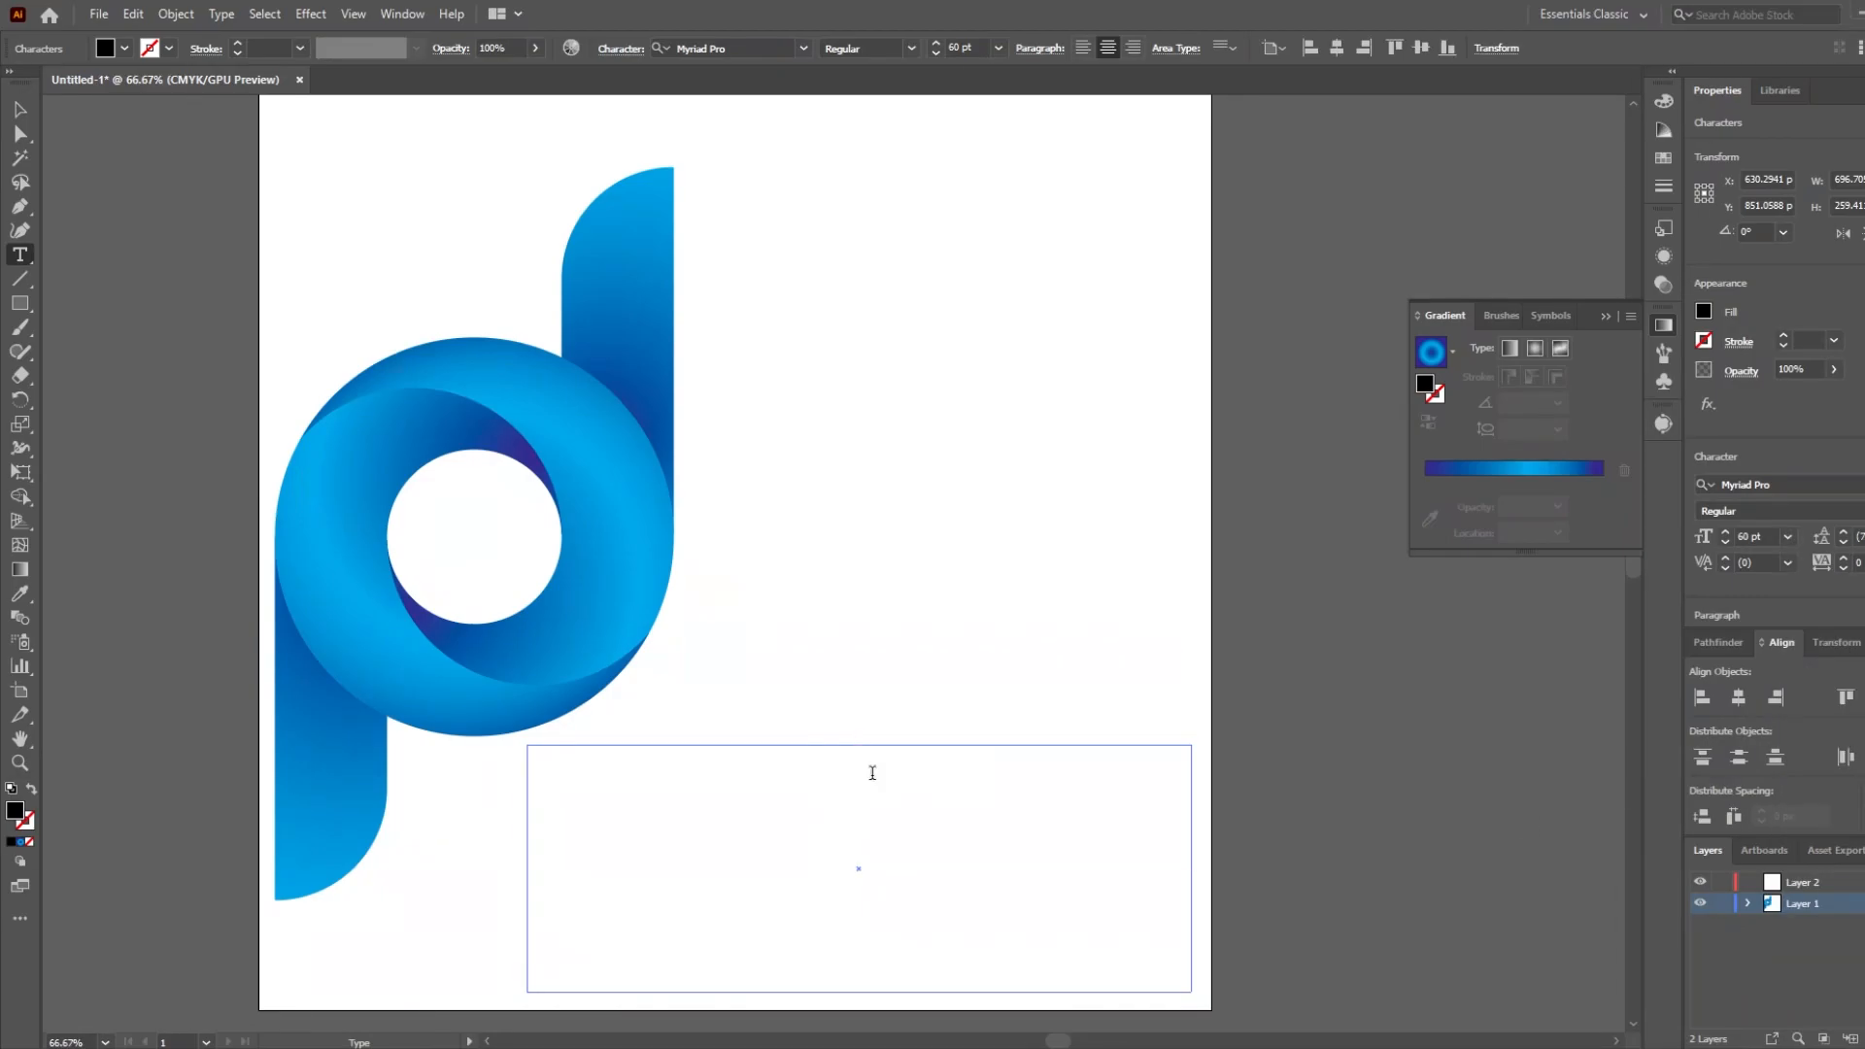
Enter PREFERRED in the text area and set its font to Exo 2.
{"action": "left_click", "coordinate": [1856, 485]}
{"action": "scroll", "coordinate": [1731, 816], "scroll_direction": "down", "scroll_amount": 5}
{"action": "scroll", "coordinate": [1735, 923], "scroll_direction": "down", "scroll_amount": 5}
{"action": "scroll", "coordinate": [1744, 914], "scroll_direction": "down", "scroll_amount": 5}
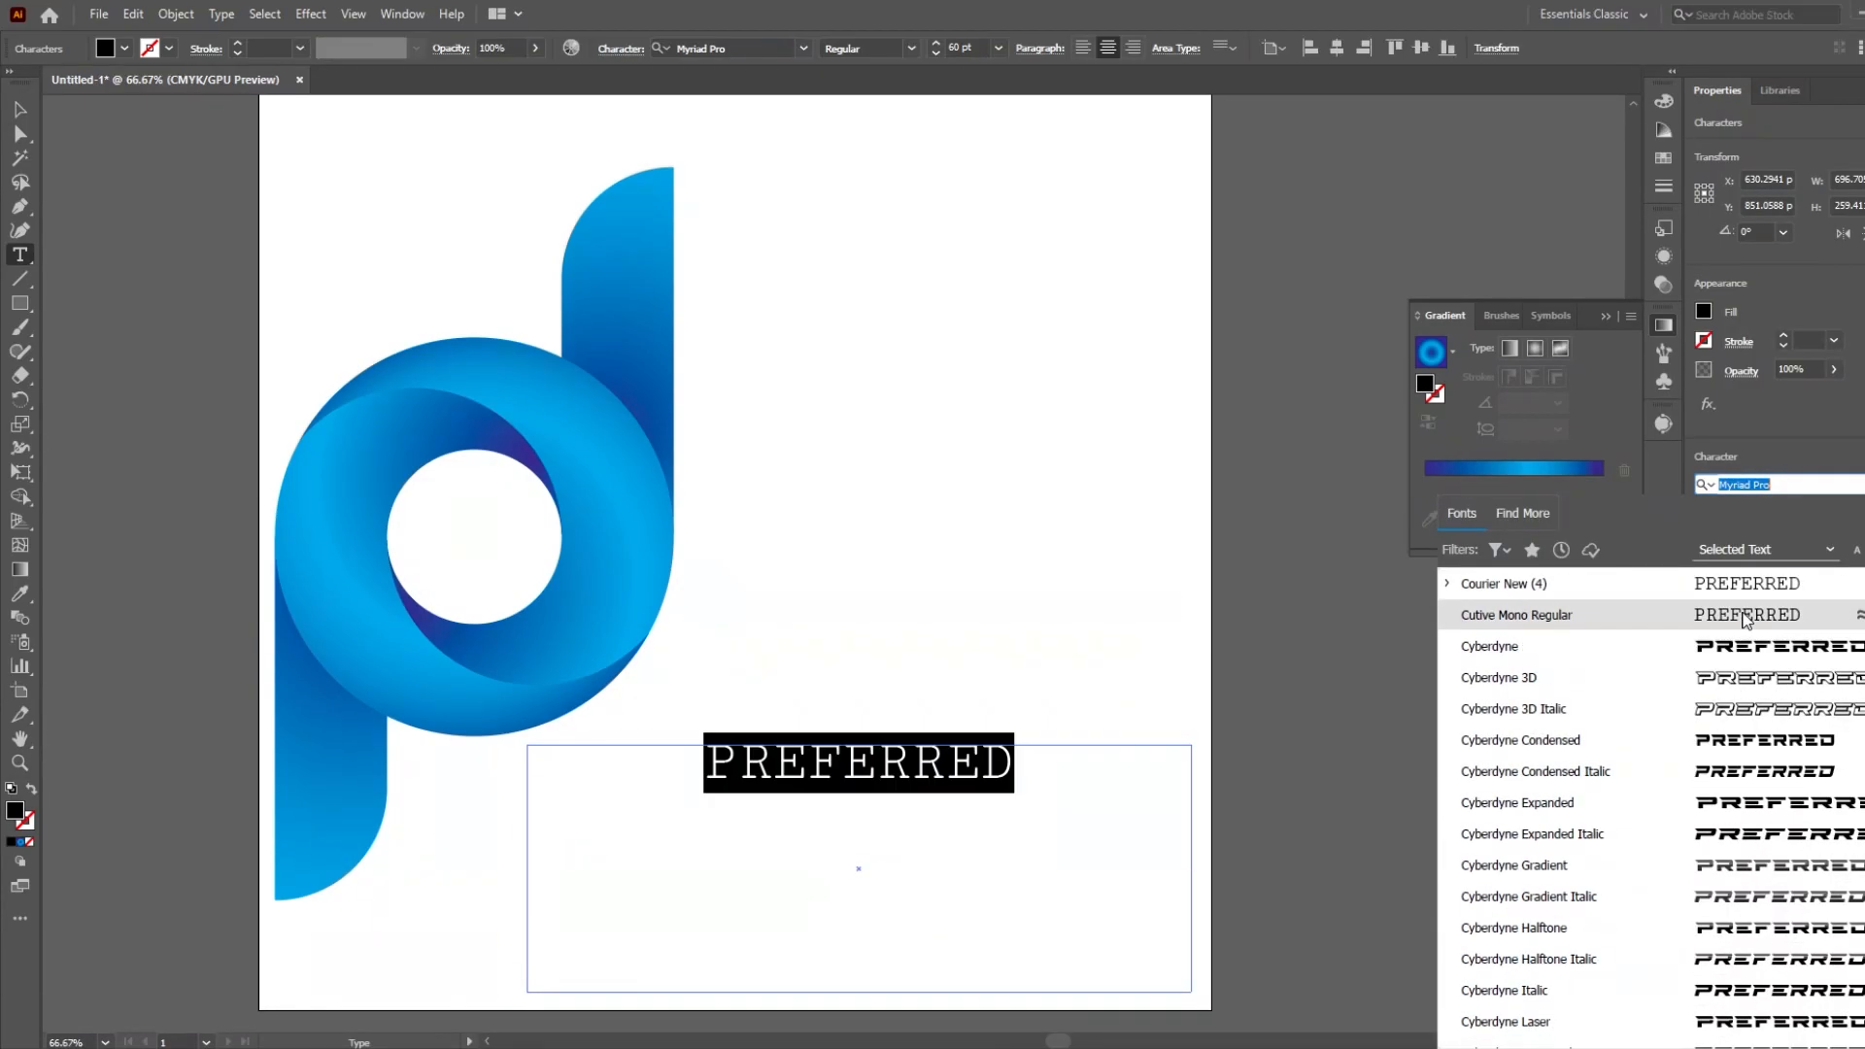
{"action": "scroll", "coordinate": [1747, 896], "scroll_direction": "down", "scroll_amount": 4}
{"action": "left_click", "coordinate": [1652, 745]}
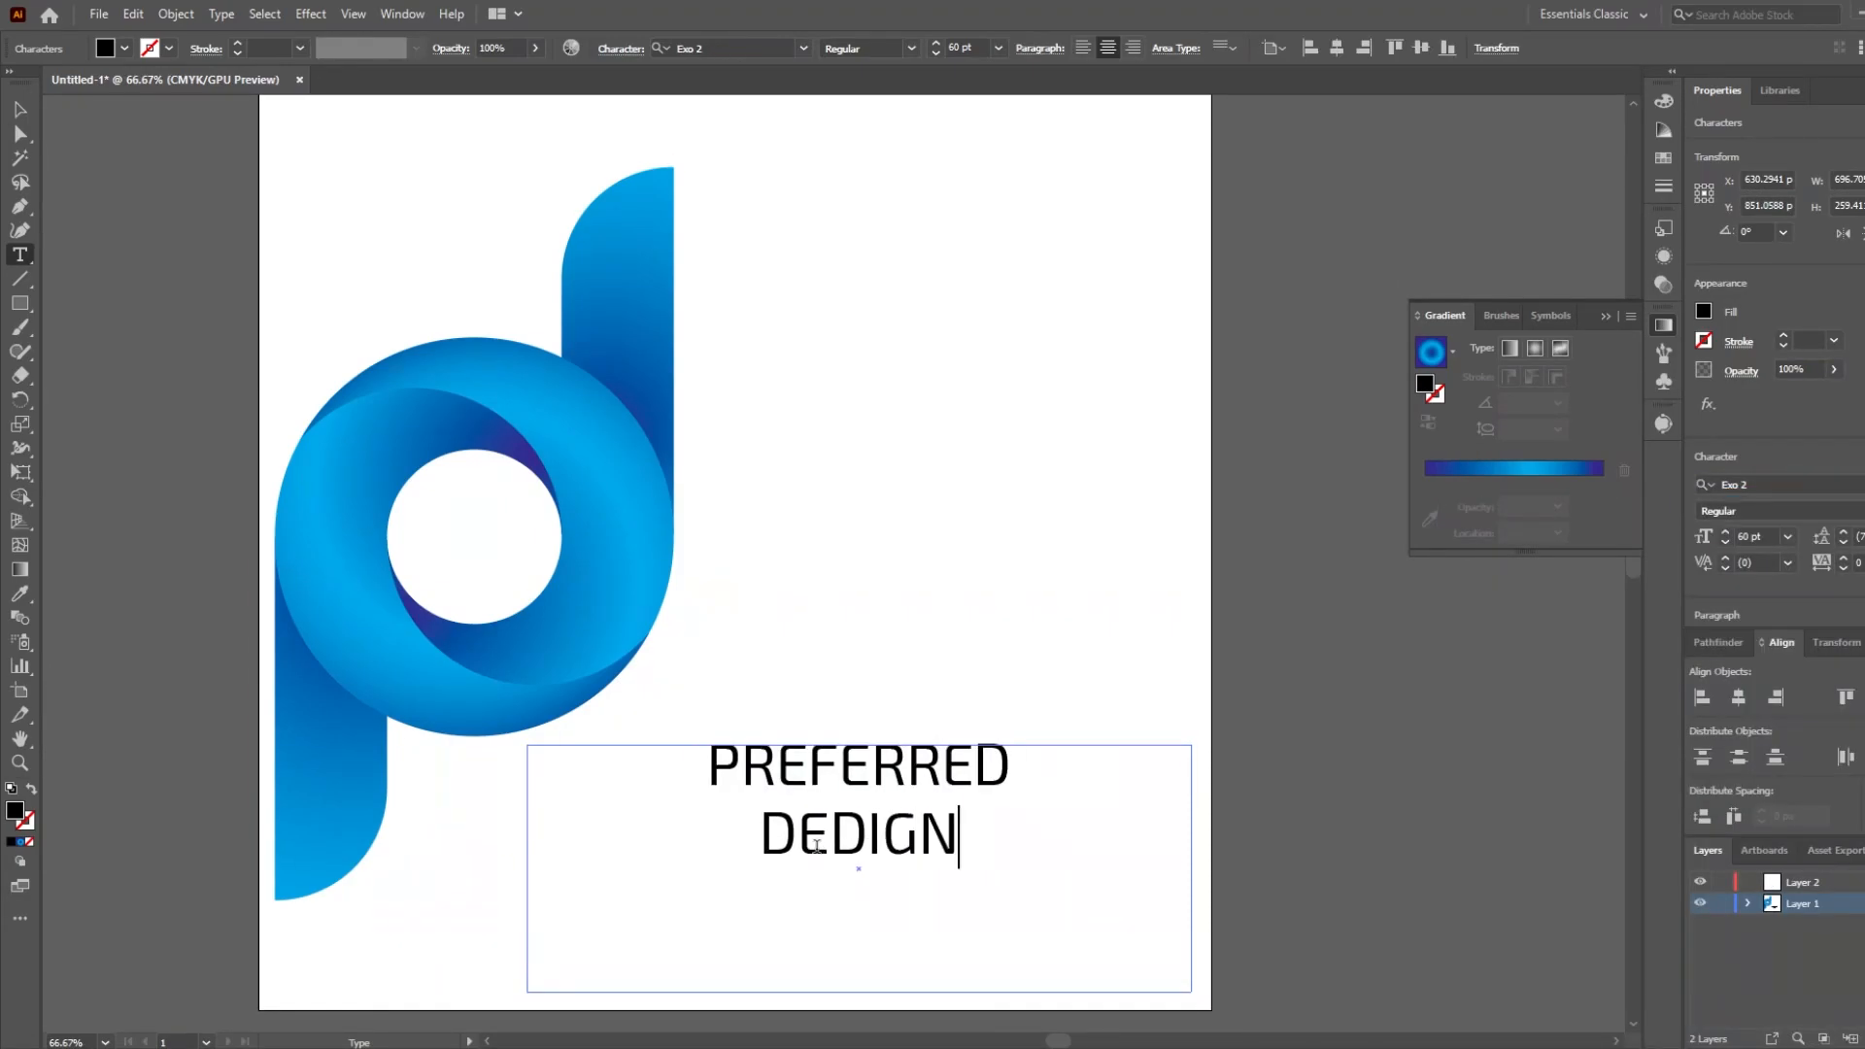
Complete the second text line as DESIGN at 60 pt and move the text block left by about 55 px.
{"action": "left_click", "coordinate": [1788, 537]}
{"action": "left_click", "coordinate": [1826, 876]}
{"action": "left_click", "coordinate": [20, 109]}
{"action": "left_click_drag", "start_coordinate": [826, 836], "coordinate": [774, 836]}
Expand the text into shapes with both Object and Fill included.
{"action": "left_click", "coordinate": [175, 15]}
{"action": "left_click", "coordinate": [209, 232]}
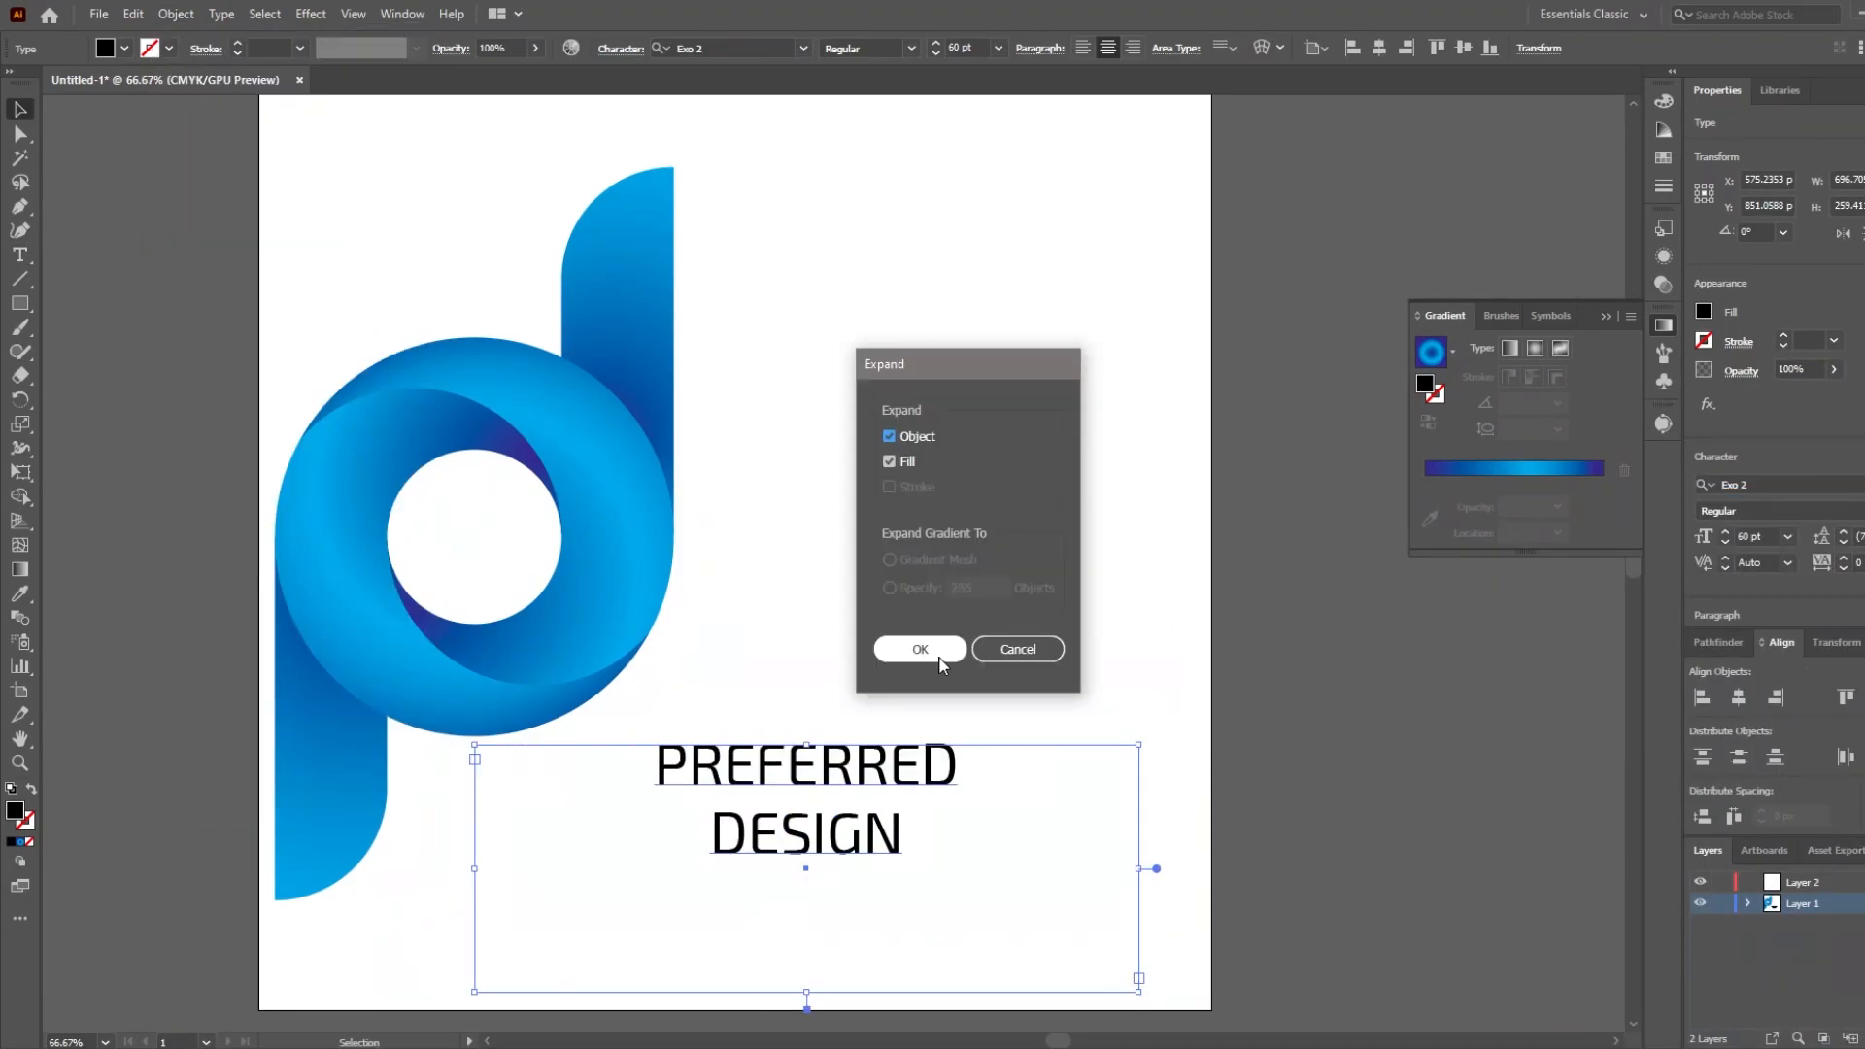
{"action": "left_click", "coordinate": [937, 653]}
Separate the expanded letters and group those of PREFERRED as one word.
{"action": "left_click", "coordinate": [707, 772]}
{"action": "left_click", "coordinate": [732, 767], "text": "shift"}
{"action": "left_click", "coordinate": [765, 768], "text": "shift"}
{"action": "left_click", "coordinate": [799, 767], "text": "shift"}
{"action": "left_click", "coordinate": [895, 767], "text": "shift"}
{"action": "left_click", "coordinate": [954, 766], "text": "shift"}
{"action": "right_click", "coordinate": [883, 762]}
{"action": "right_click", "coordinate": [757, 775]}
{"action": "key", "text": "ctrl+g"}
Stretch DESIGN wider and place both words just below the ring beside the lower bar, with DESIGN under PREFERRED.
{"action": "left_click_drag", "start_coordinate": [935, 882], "coordinate": [696, 823]}
{"action": "left_click_drag", "start_coordinate": [902, 833], "coordinate": [1025, 834]}
{"action": "left_click_drag", "start_coordinate": [874, 834], "coordinate": [670, 846]}
{"action": "left_click_drag", "start_coordinate": [807, 770], "coordinate": [566, 772]}
{"action": "mouse_move", "coordinate": [715, 765]}
{"action": "left_mouse_down"}
{"action": "mouse_move", "coordinate": [871, 766]}
{"action": "mouse_move", "coordinate": [687, 758]}
{"action": "left_mouse_up"}
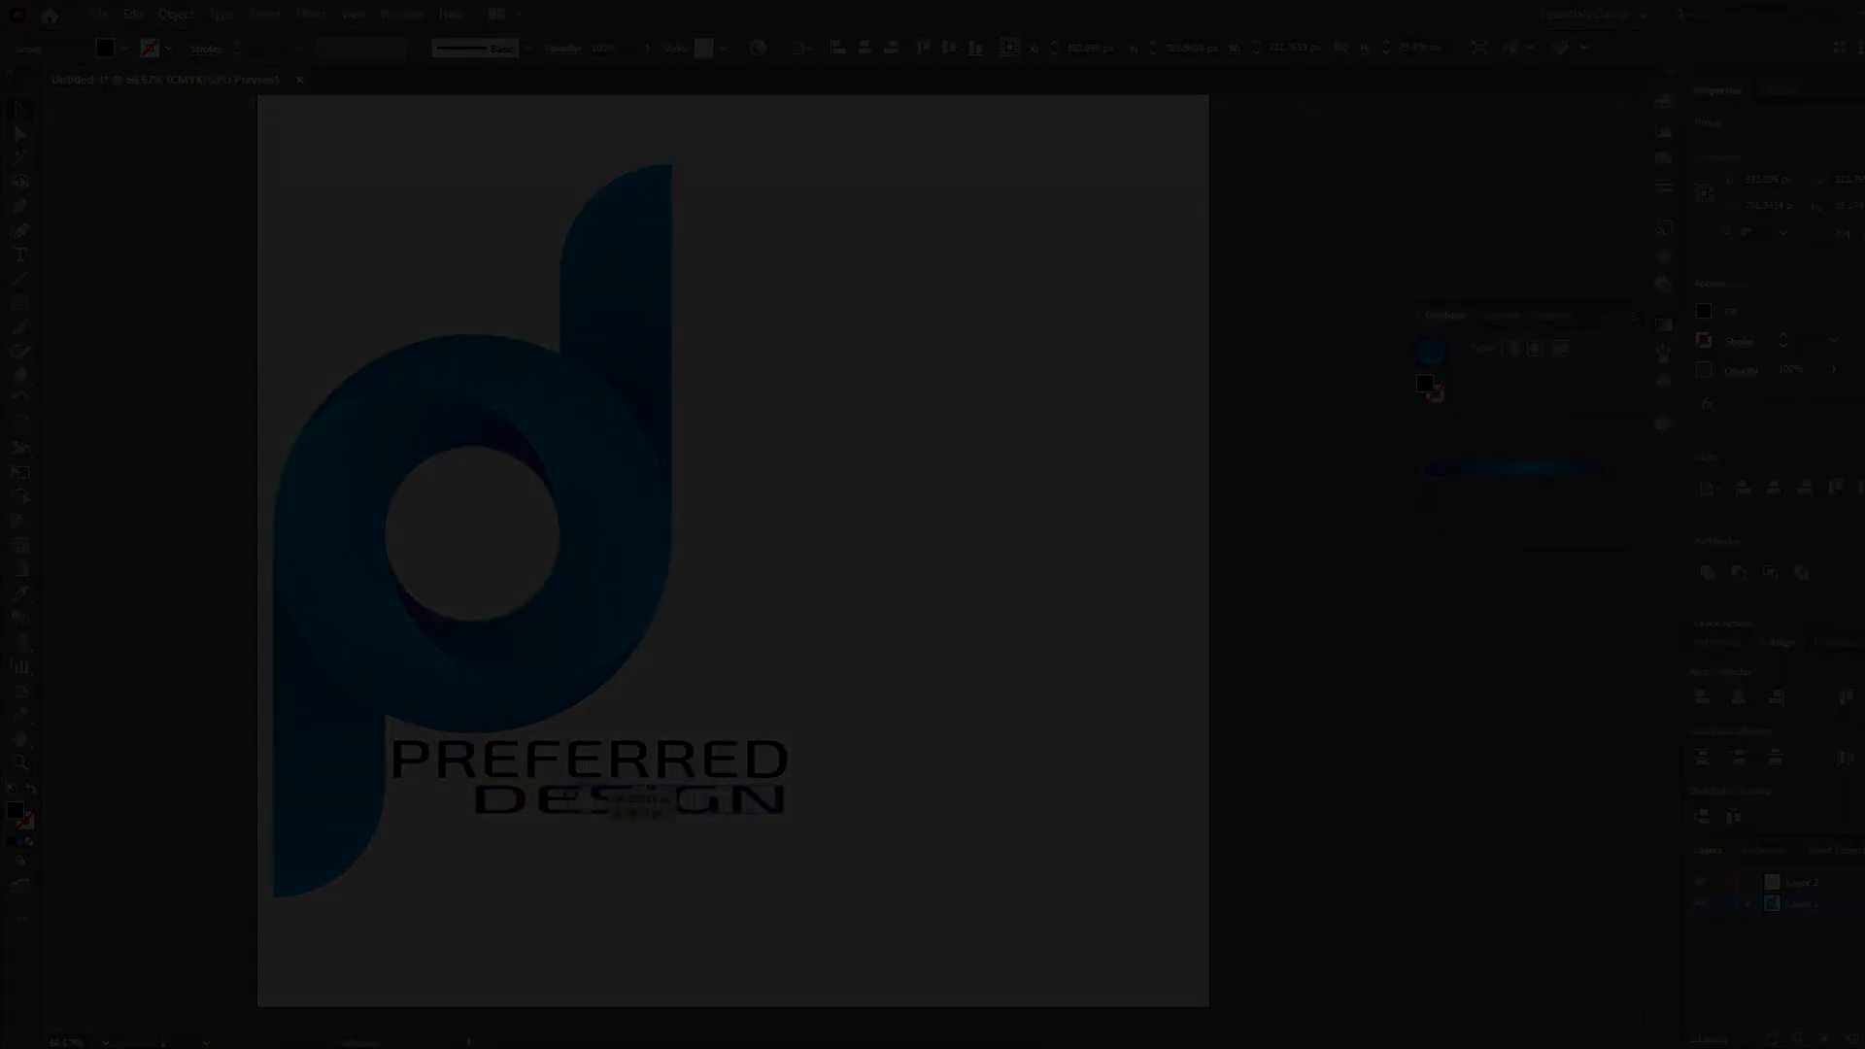